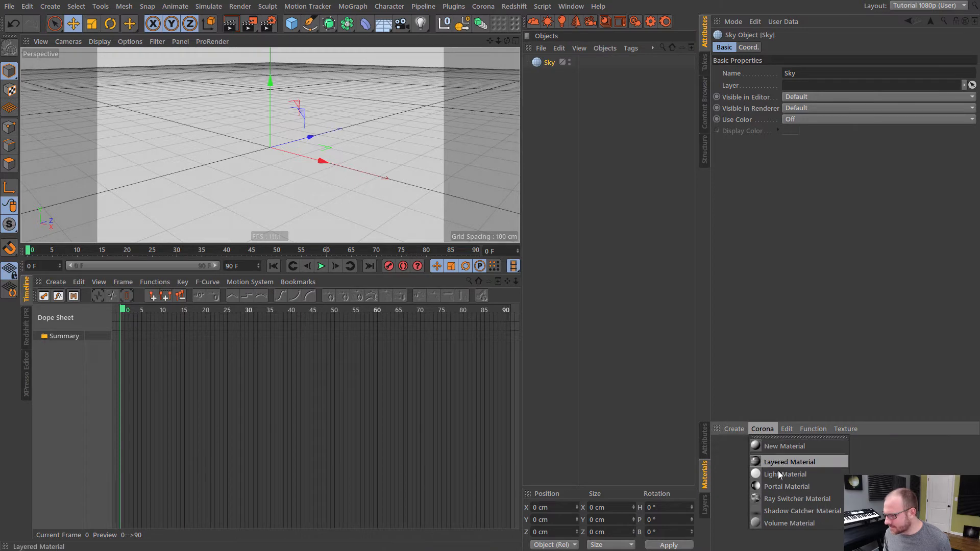
Create a Corona Light material and load 45 Desert Afternoon.exr as its emission texture.
click(781, 473)
click(970, 212)
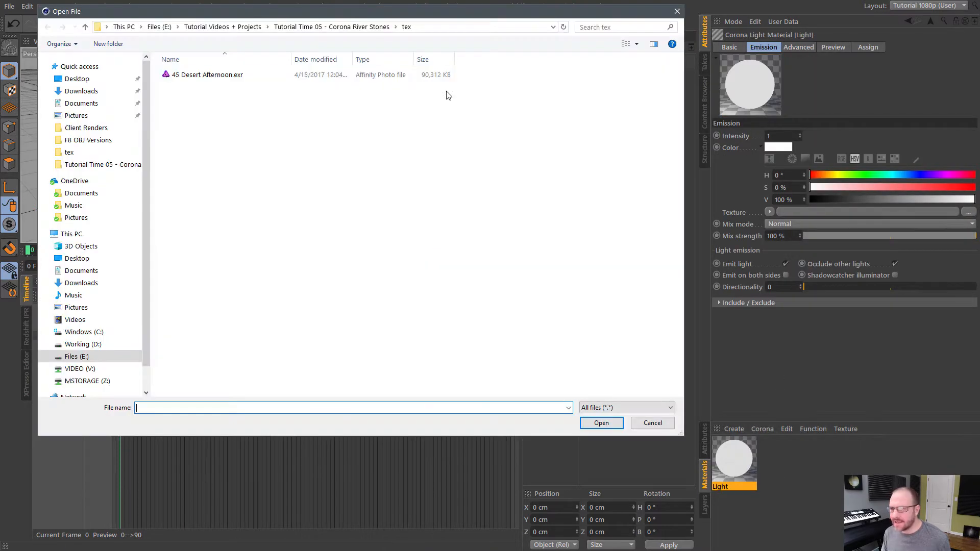
double_click(204, 73)
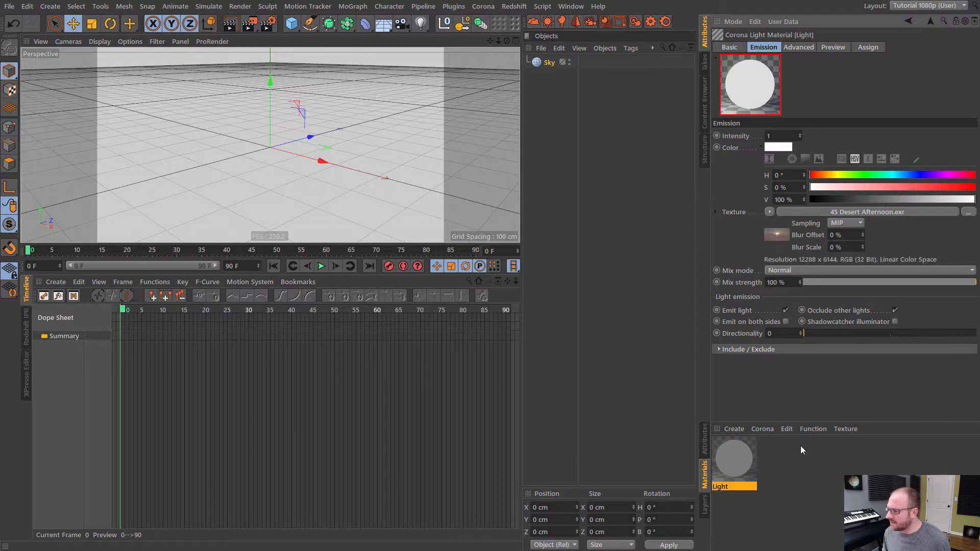
Apply the Light material to the Sky object.
drag(735, 457, 706, 235)
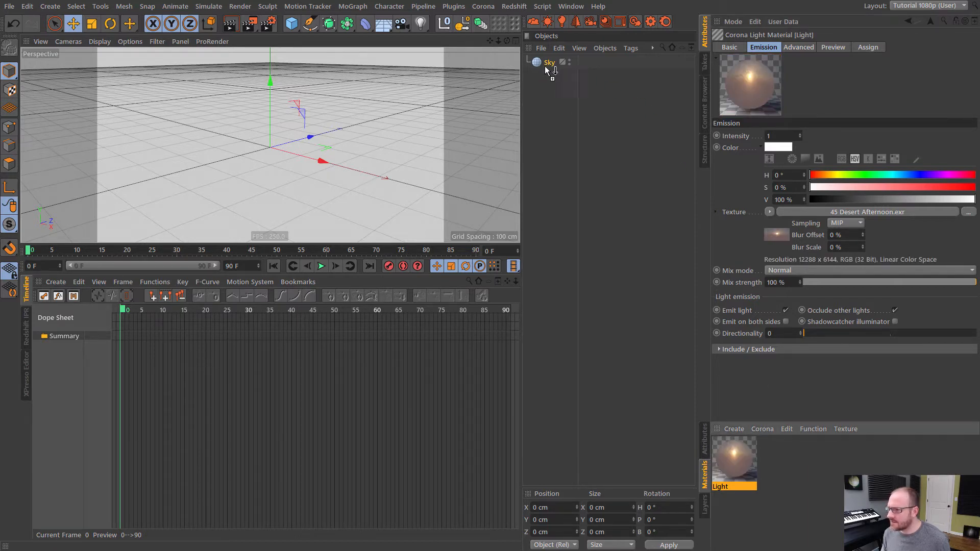
drag(546, 68, 551, 65)
click(780, 434)
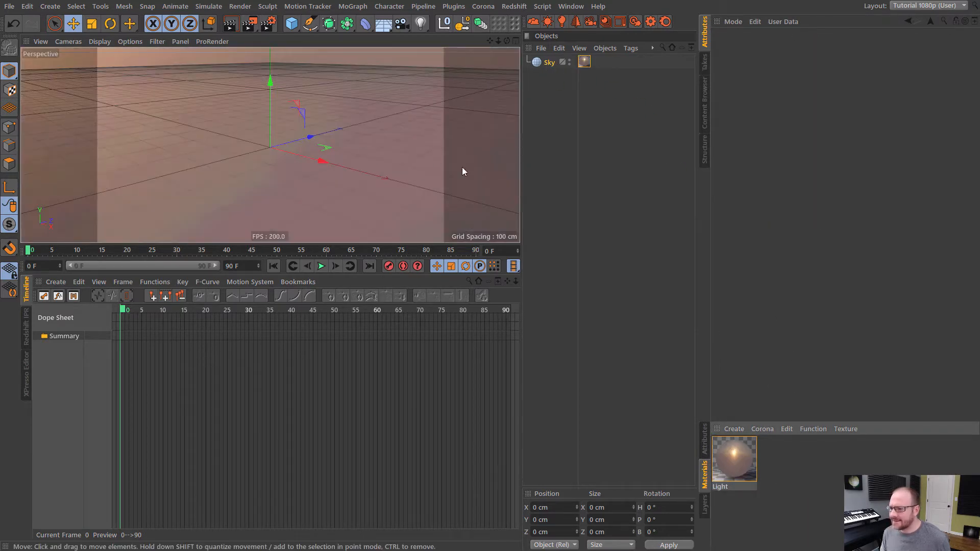
Set the Light material's viewport preview size to 2048x2048.
click(734, 459)
click(833, 47)
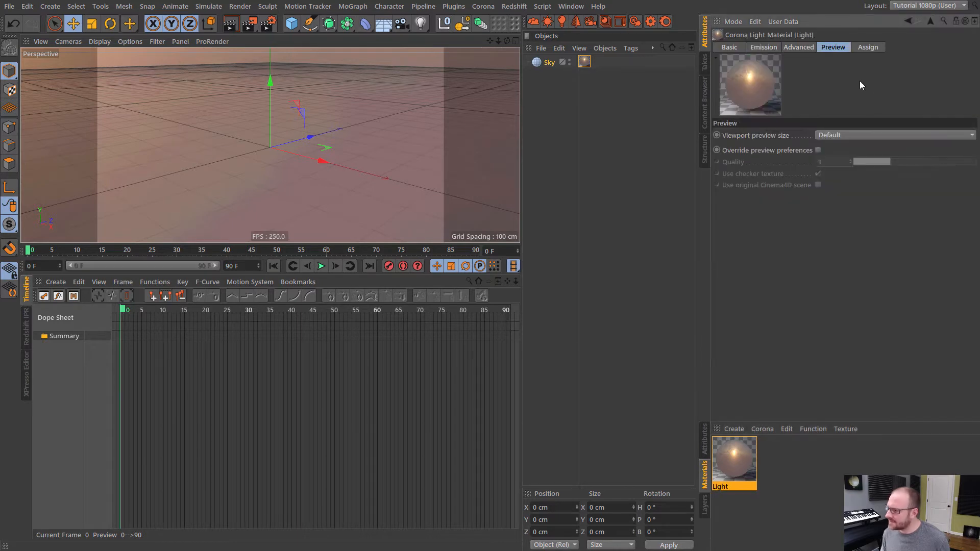
click(852, 133)
click(848, 232)
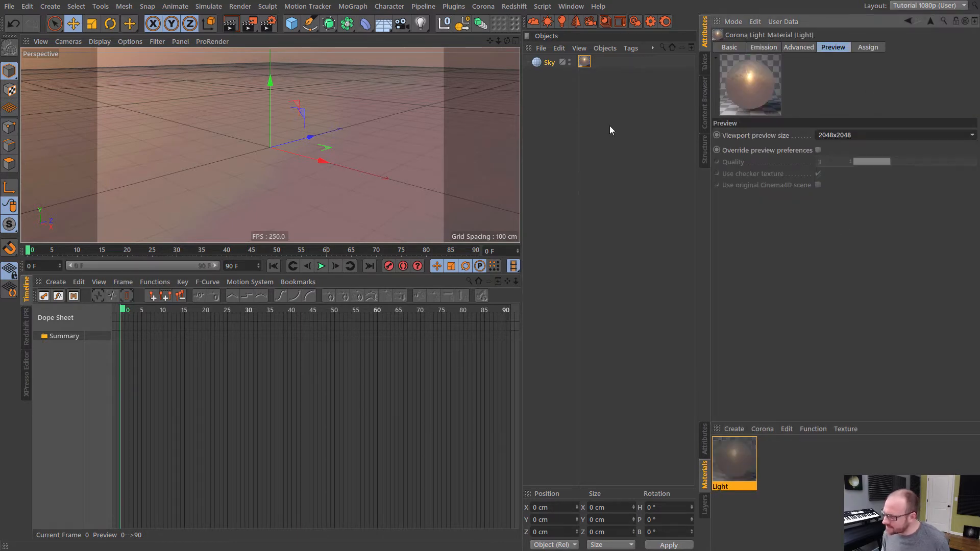
Add a camera facing the bright part of the sky and look through it.
click(562, 128)
alt+drag(292, 144, 278, 83)
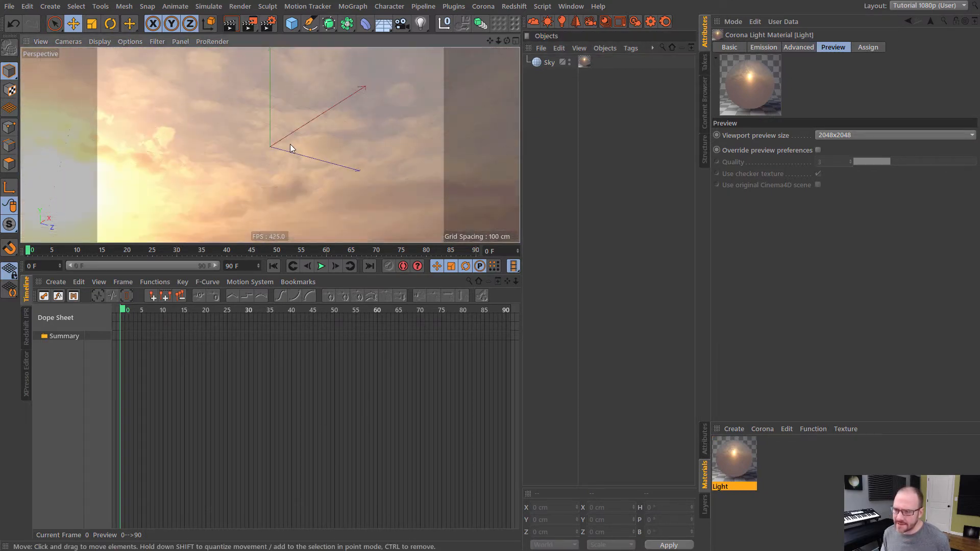
drag(400, 28, 436, 36)
click(435, 35)
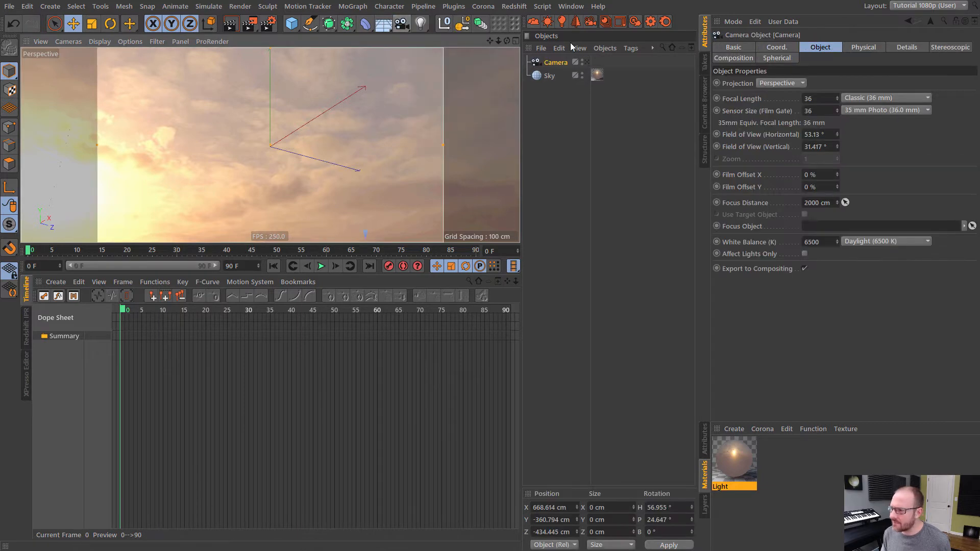
click(585, 62)
Set the camera's focal length to 22 and deselect the camera.
double_click(817, 98)
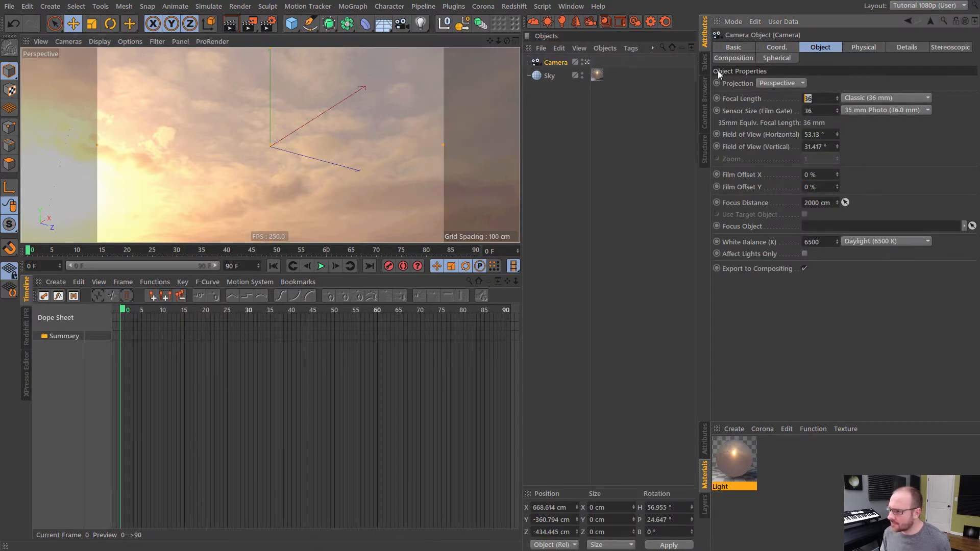
text(22)
key(Return)
click(551, 100)
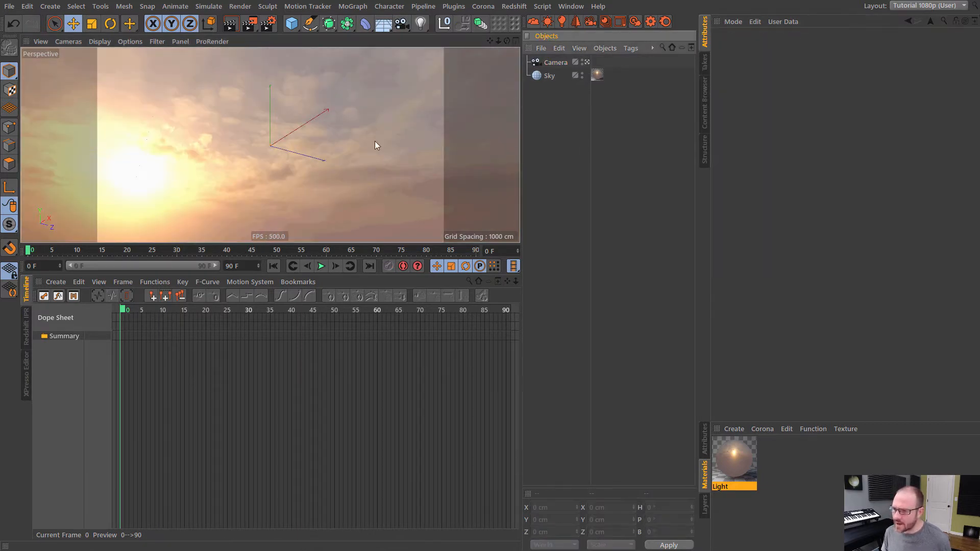
Add a sphere primitive at the origin and frame it in the perspective view.
alt+drag(283, 165, 304, 220)
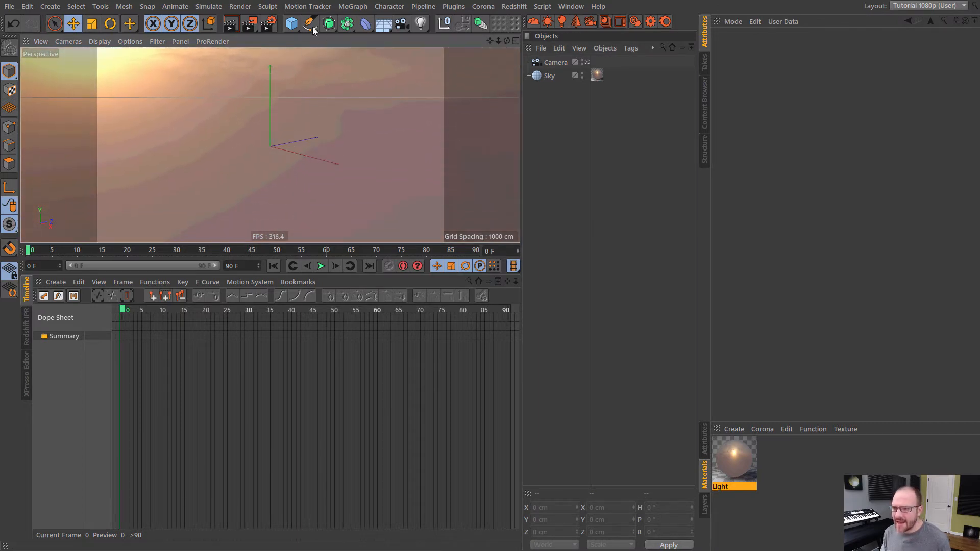
click(292, 22)
click(526, 54)
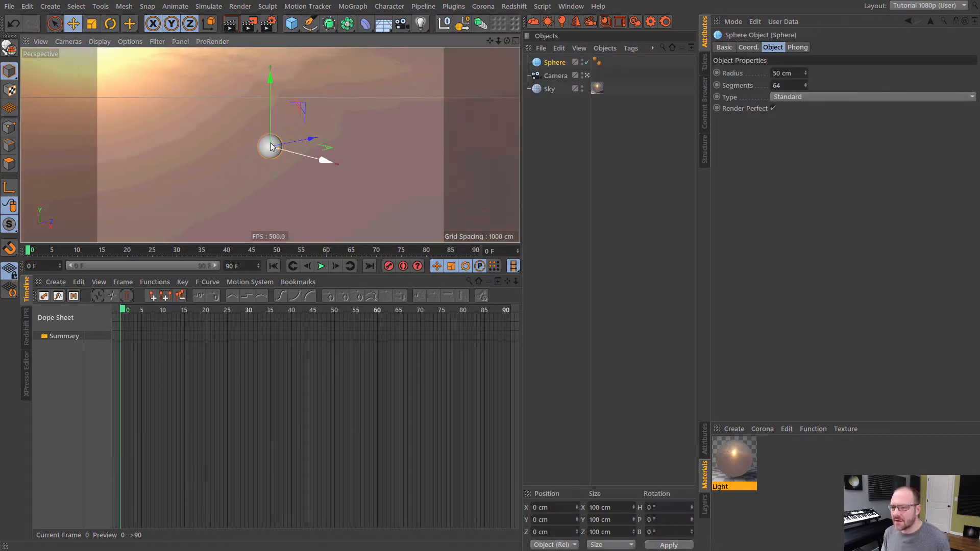
key(h)
Switch the viewport display to Gouraud Shading (Lines) to show the sphere's wireframe.
click(100, 41)
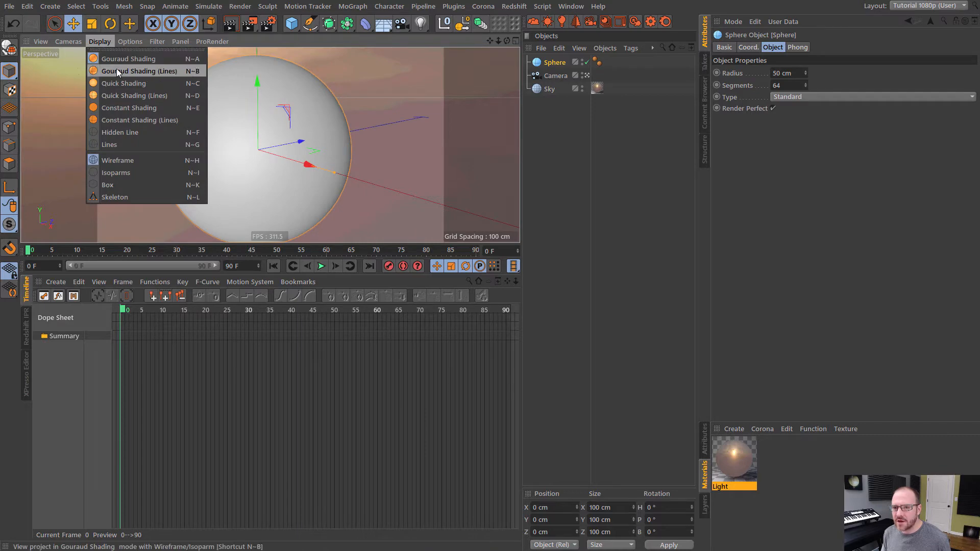
click(117, 69)
alt+drag(260, 135, 284, 129)
scroll(282, 124, down, 2)
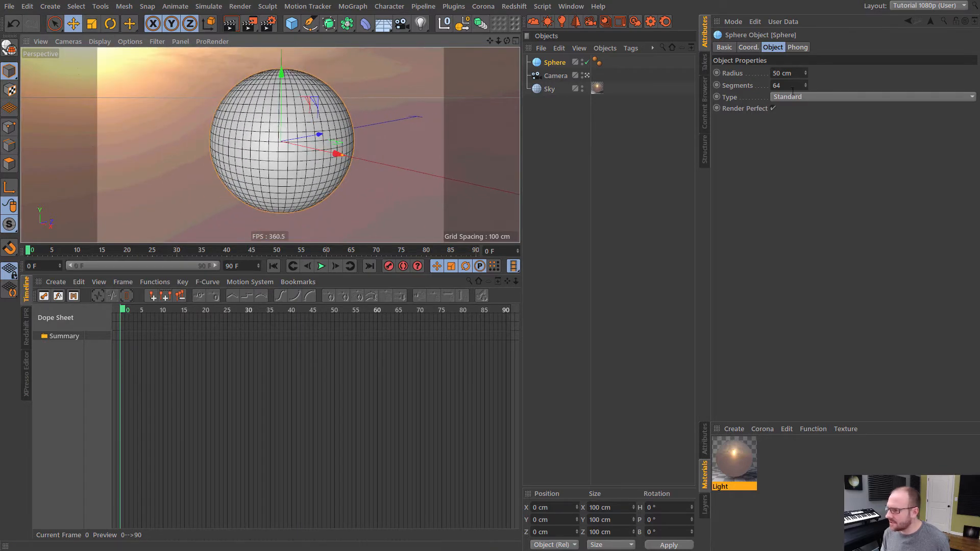
Change the sphere's type to Hexahedron and set its segments to 32.
click(794, 97)
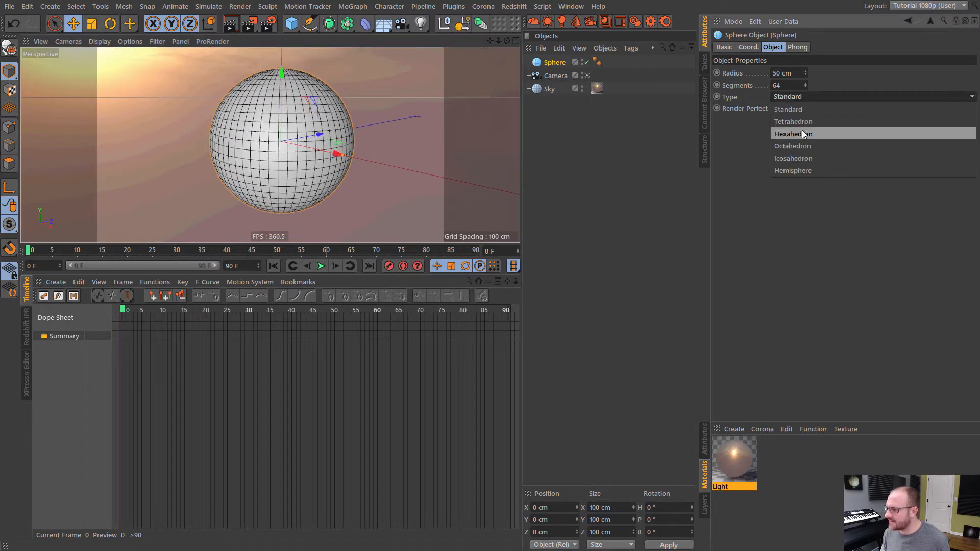
click(801, 131)
click(791, 82)
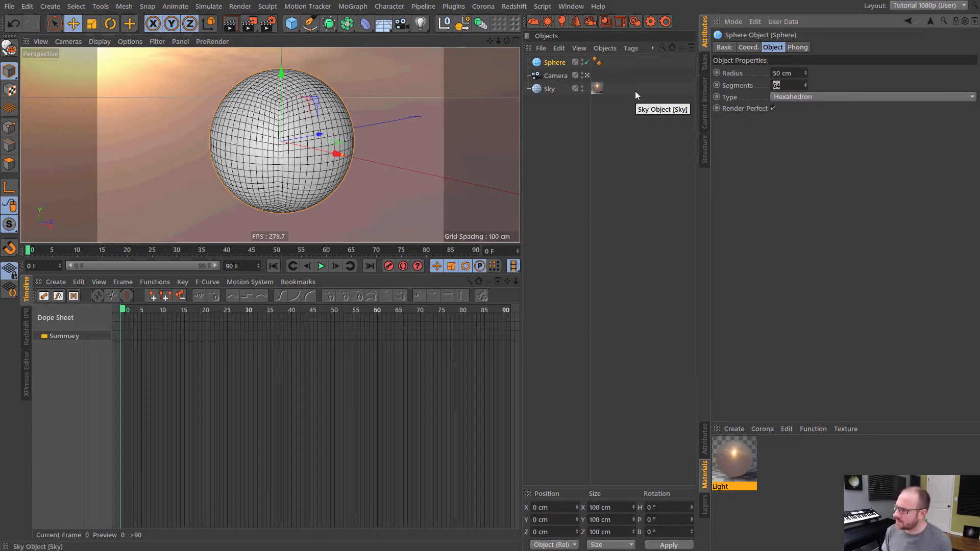
text(32)
key(Return)
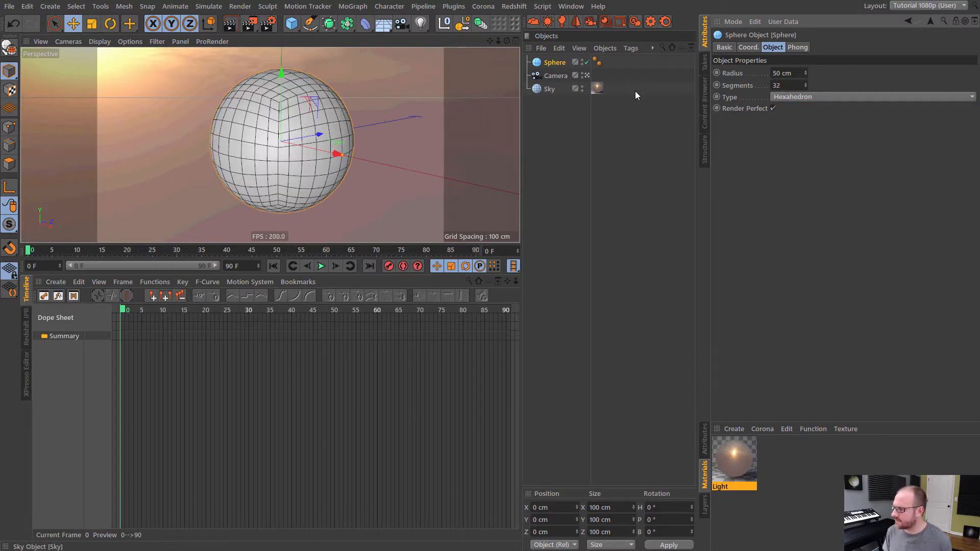
Set the sphere's radius to 25 cm.
click(788, 73)
key(ctrl+a)
text(2)
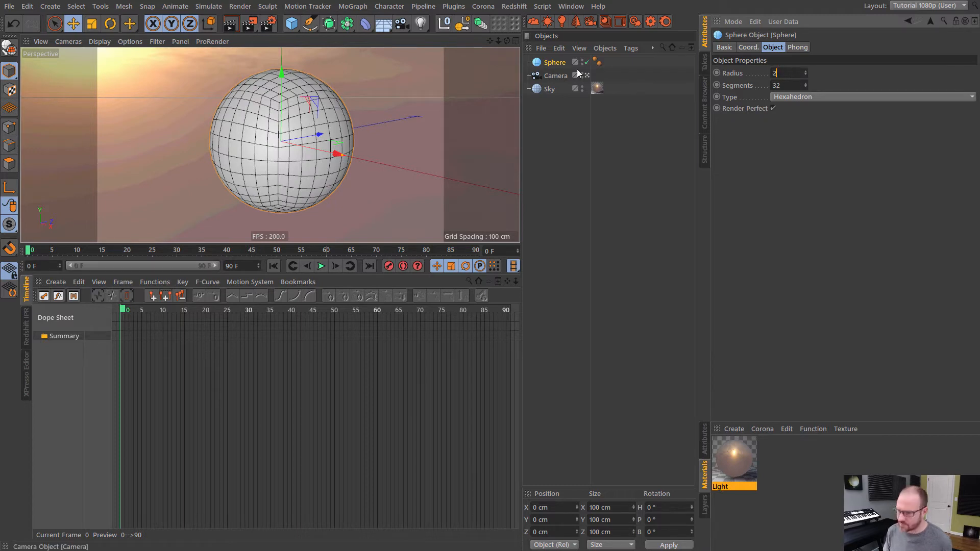
text(5)
key(Return)
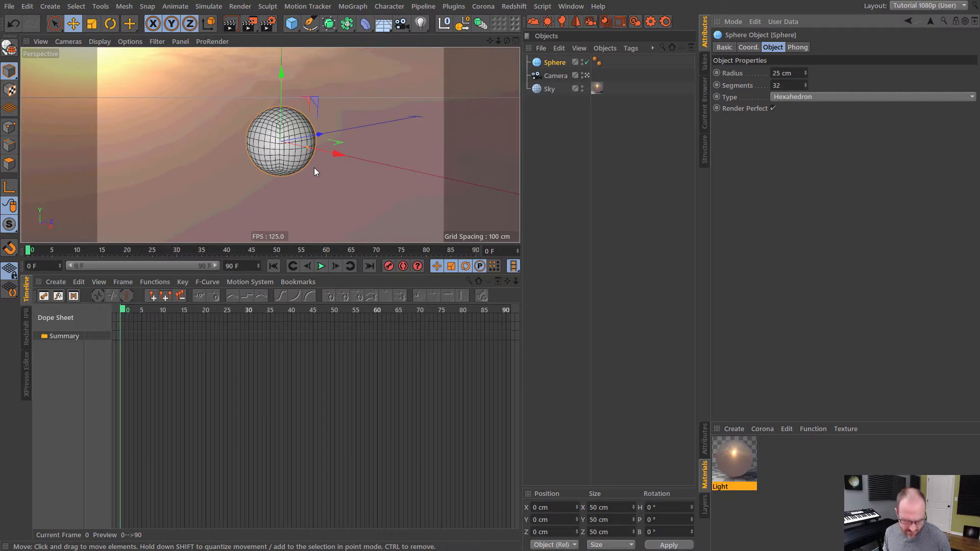
alt+middle_drag(280, 155, 275, 162)
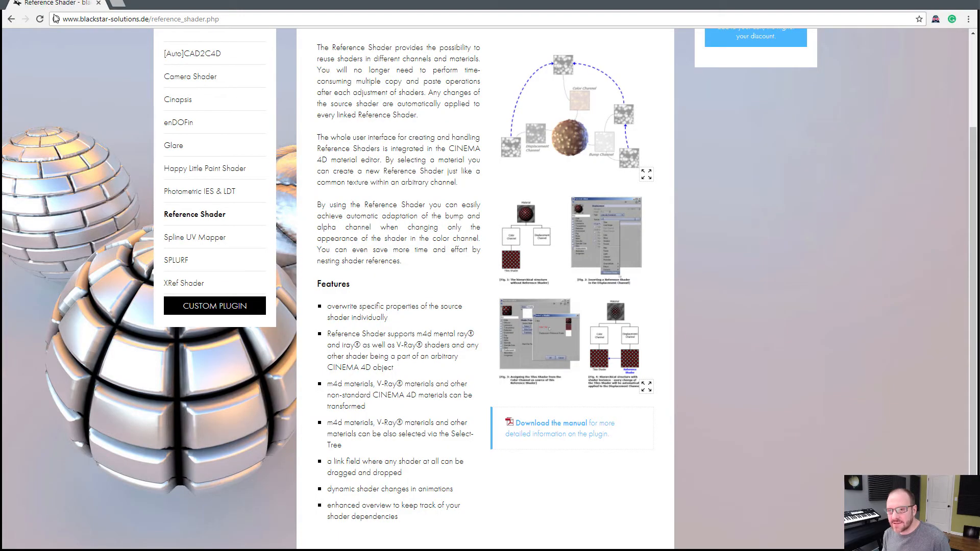
In the web browser, examine the blackstar Reference Shader plugin page and its enlarged diagram images.
scroll(378, 92, up, 3)
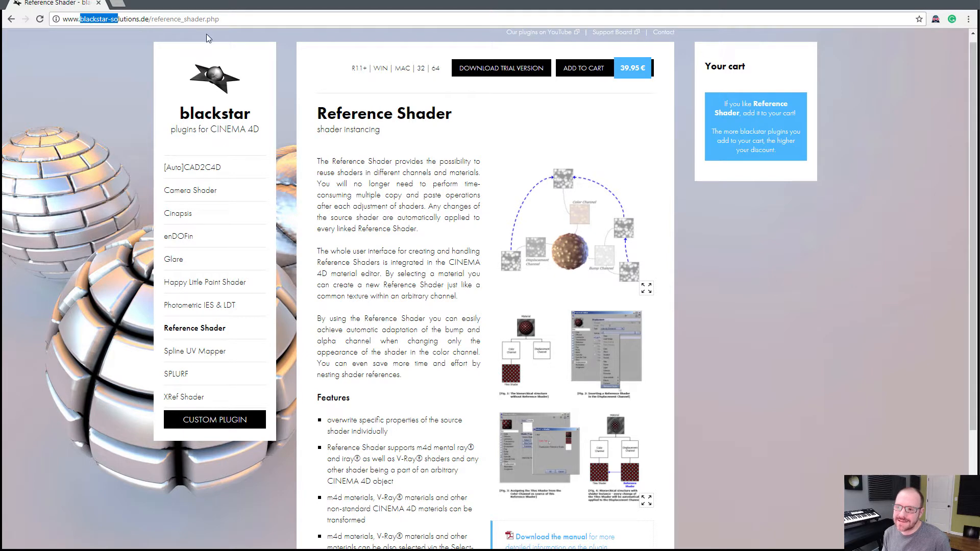
click(568, 249)
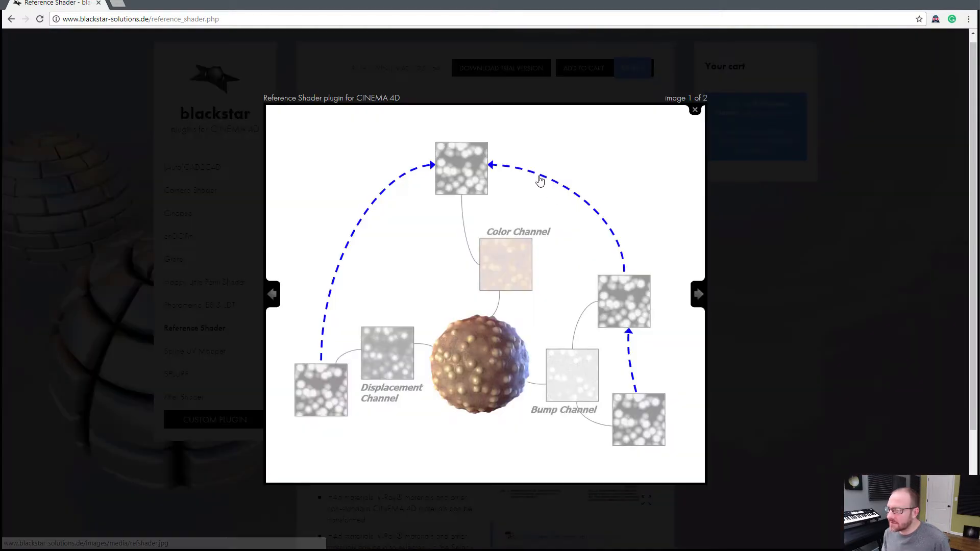
click(698, 295)
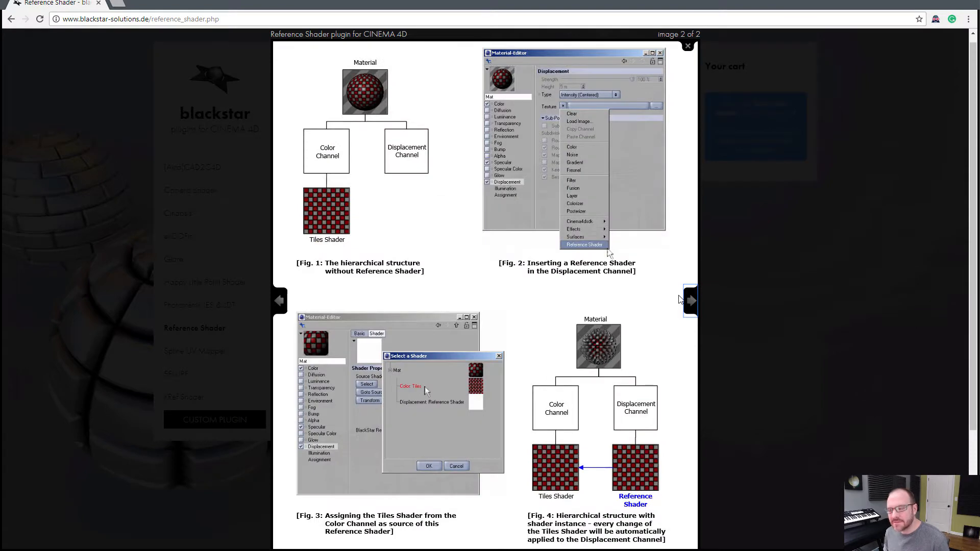
click(691, 302)
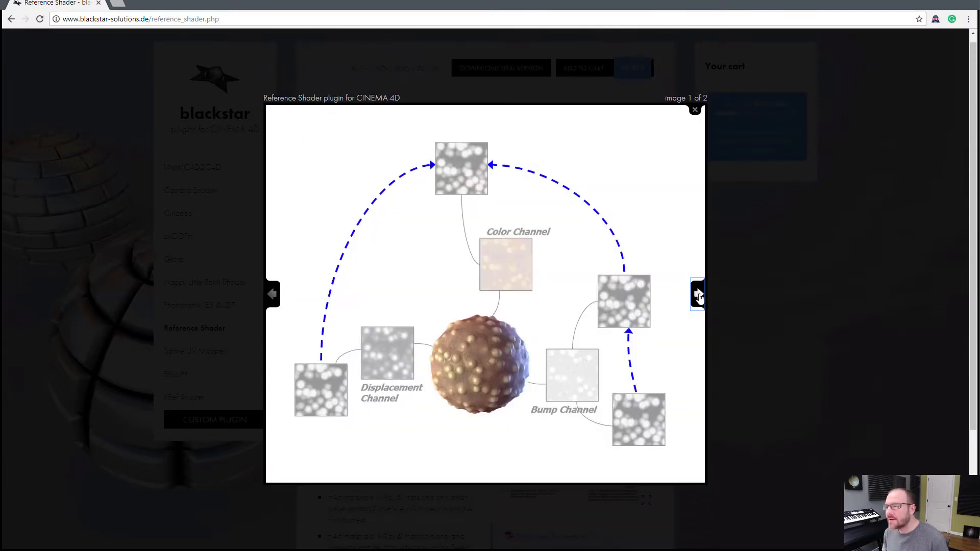
click(698, 296)
click(755, 278)
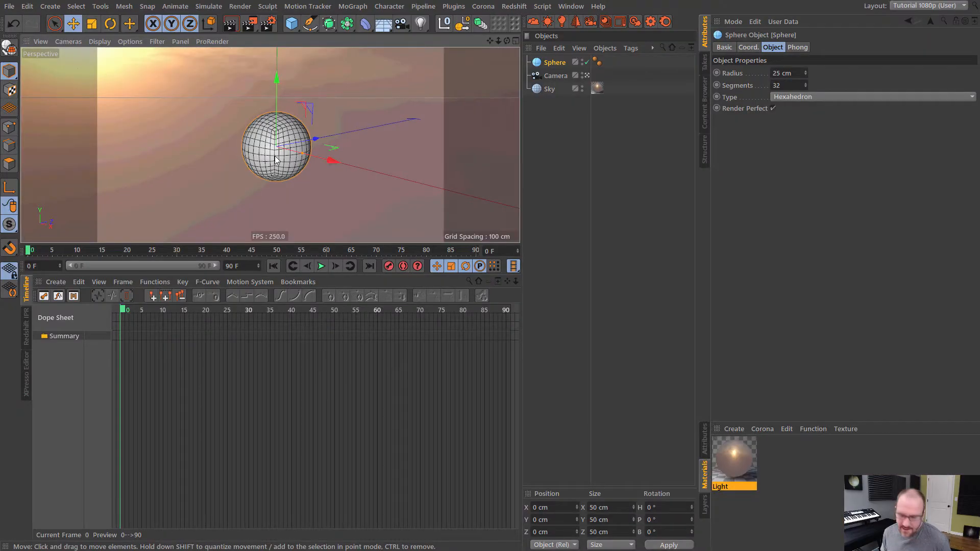
Make the sphere editable and flatten it along Y to a height of about 14.3 cm.
scroll(278, 153, up, 4)
click(579, 137)
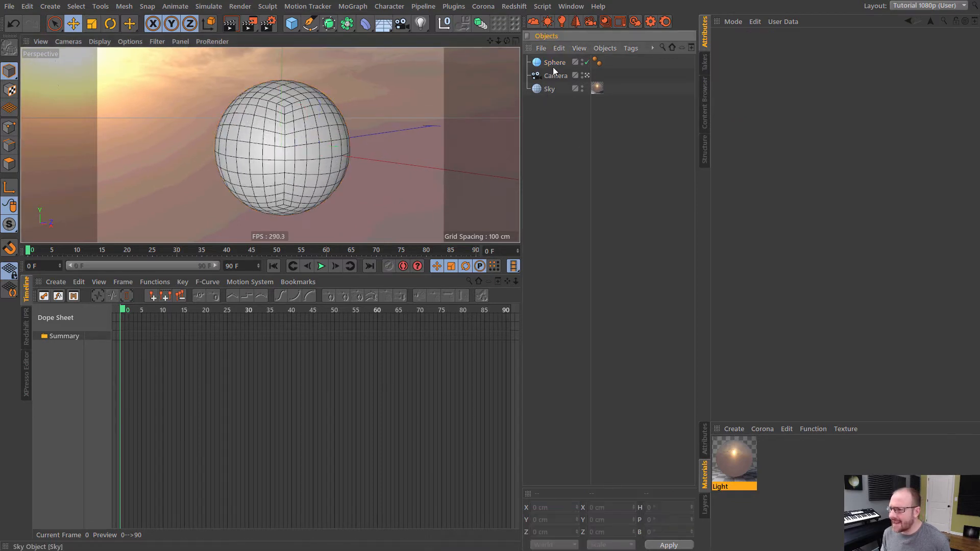
click(554, 63)
key(c)
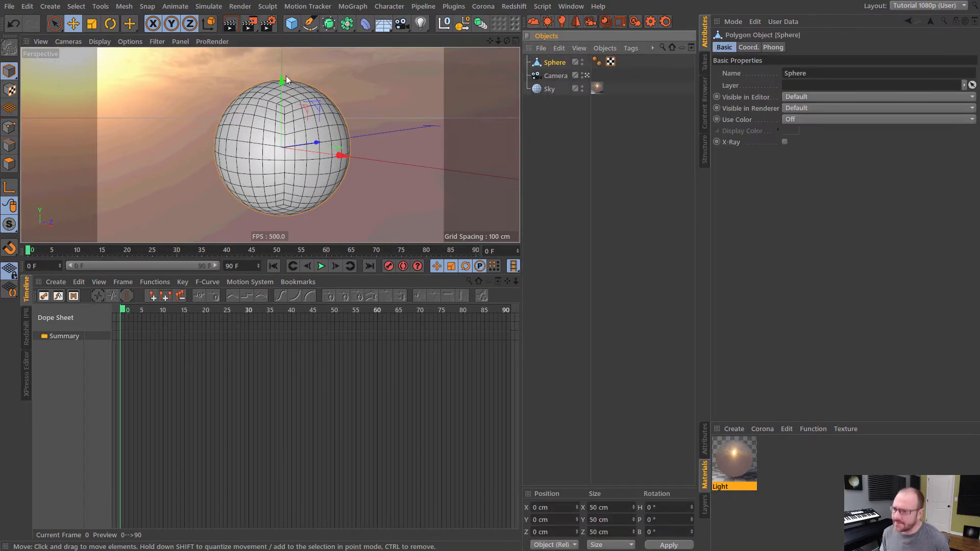
click(91, 24)
drag(283, 89, 165, 51)
Activate the Grab sculpting brush, enlarge its size to 176, and show its settings in an enlarged area.
click(274, 7)
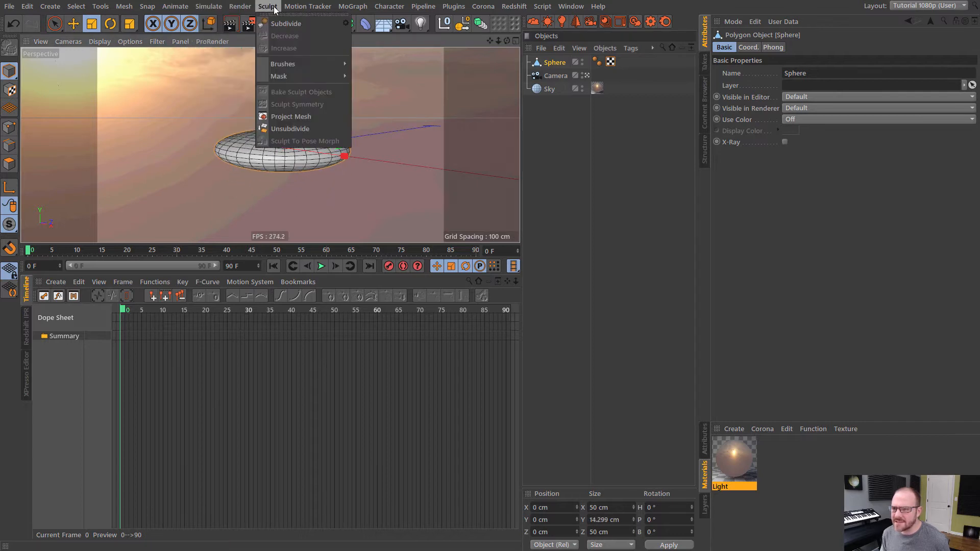
mouse_move(300, 64)
click(370, 70)
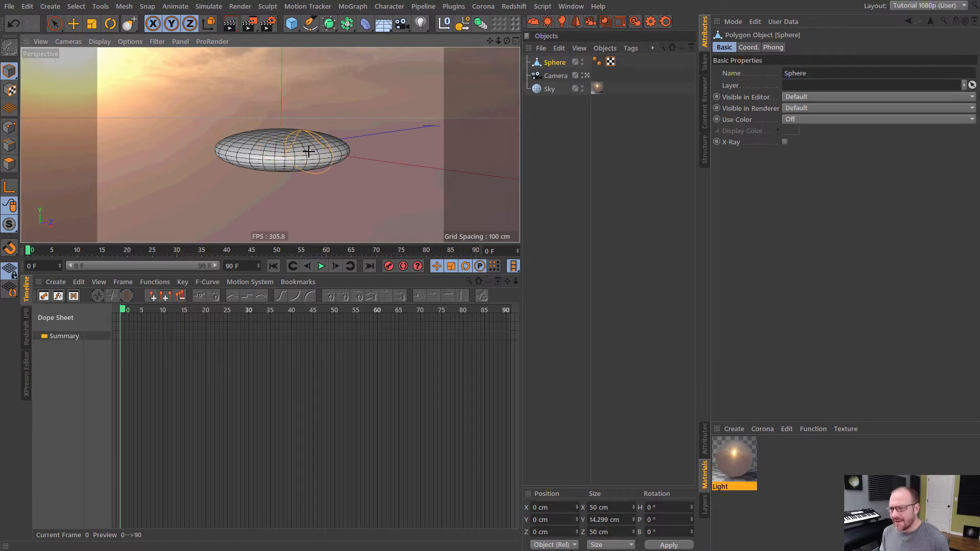
middle_drag(307, 153, 308, 152)
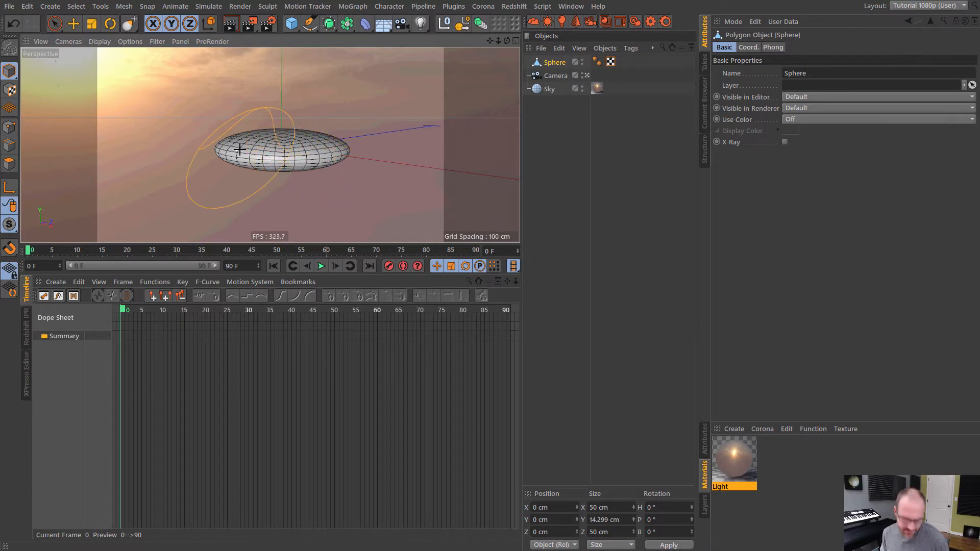
alt+drag(276, 149, 293, 134)
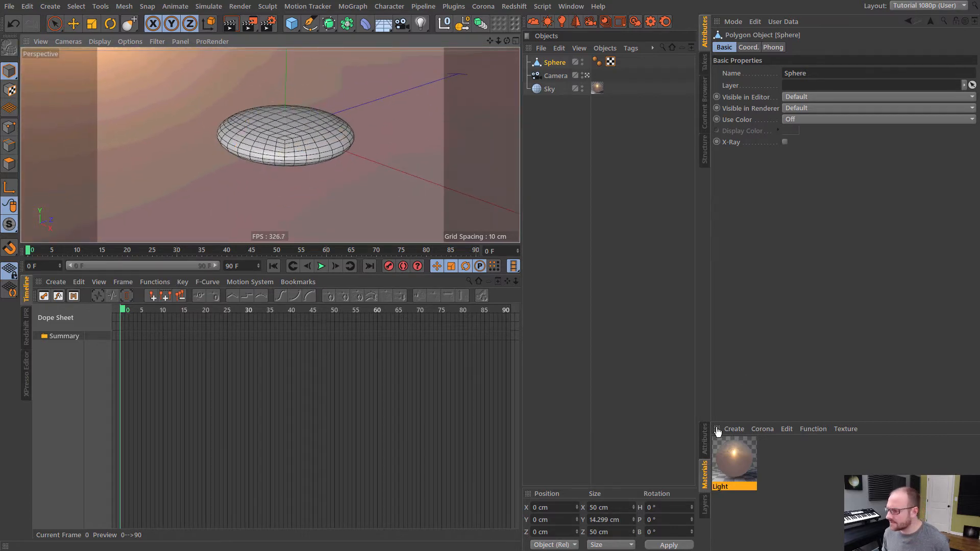
click(704, 438)
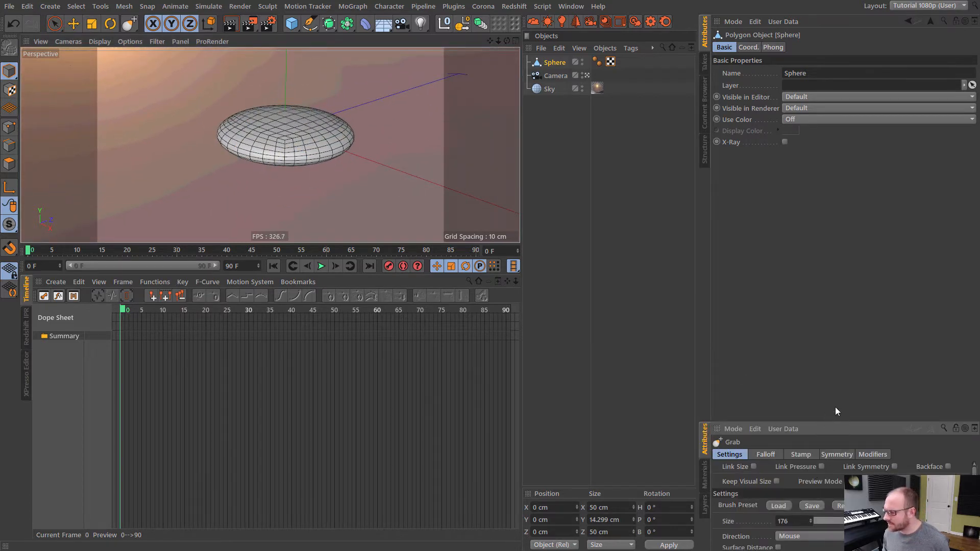
drag(823, 421, 822, 363)
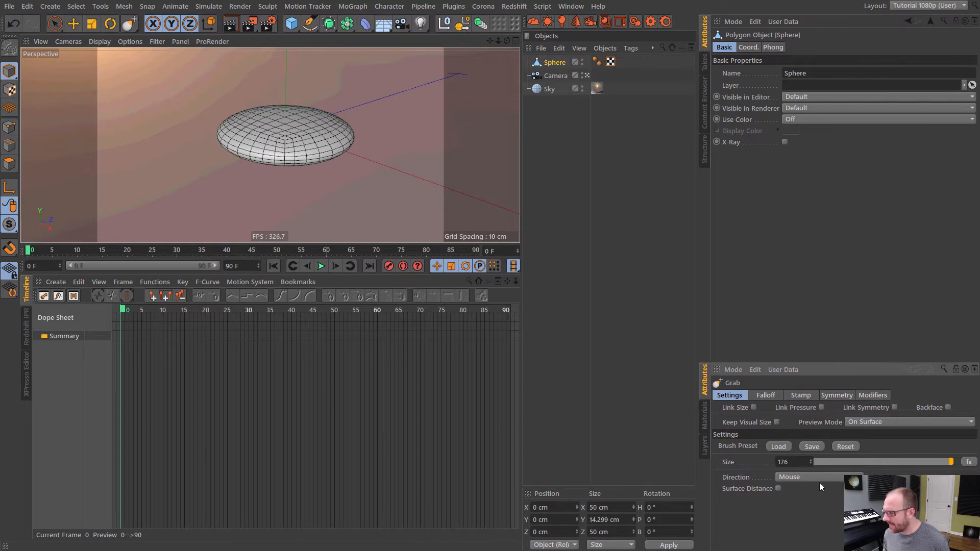
Push and pull the flattened sphere's edges and surface with the Grab brush into an irregular stone shape, undoing the last stroke.
drag(232, 135, 258, 130)
alt+drag(275, 140, 352, 164)
drag(332, 148, 307, 127)
mouse_move(243, 104)
shift+mouse_down()
mouse_move(291, 116)
mouse_move(306, 147)
mouse_move(319, 142)
shift+mouse_up()
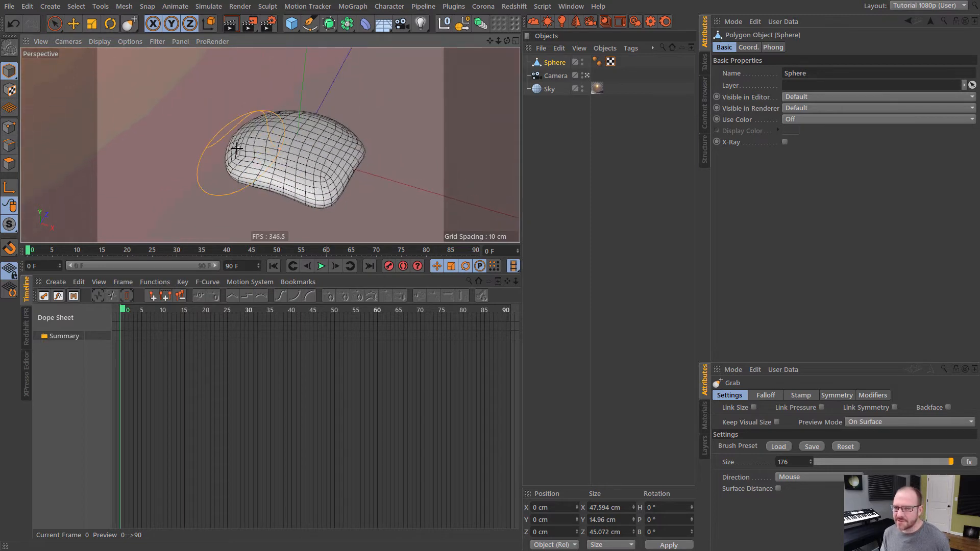
drag(232, 156, 338, 126)
mouse_move(275, 141)
mouse_down()
mouse_move(267, 117)
mouse_move(323, 125)
mouse_up()
drag(247, 124, 224, 138)
key(ctrl+z)
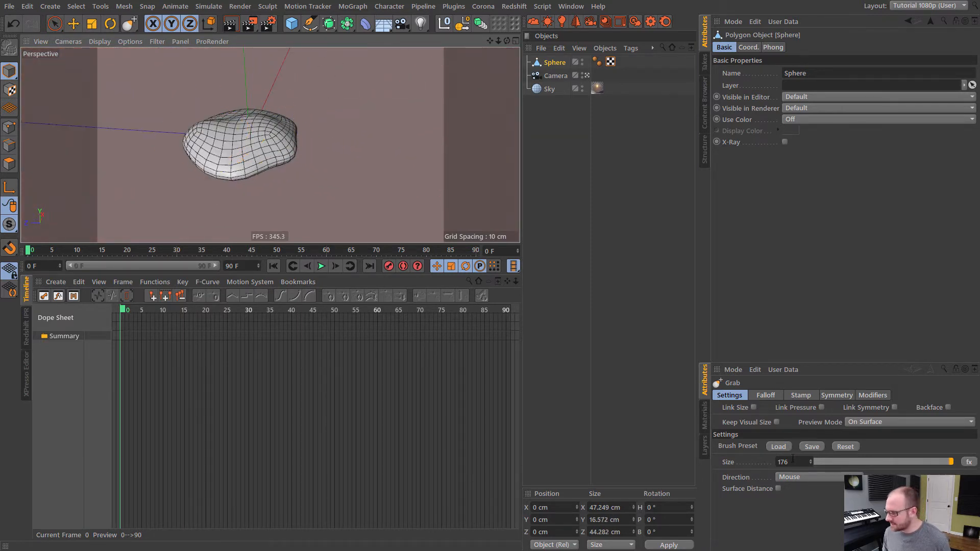
Set the Grab brush size to 250 and sculpt the stone's sides and edges into a more irregular pebble shape.
click(793, 459)
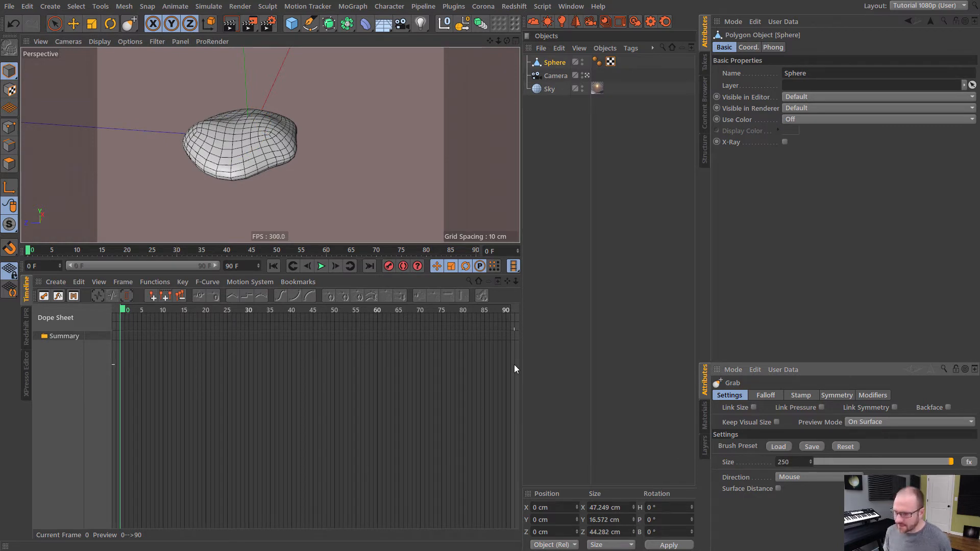
mouse_move(236, 161)
mouse_down()
mouse_move(244, 146)
mouse_move(284, 135)
mouse_move(331, 142)
mouse_up()
drag(271, 145, 283, 147)
mouse_move(283, 147)
alt+mouse_down()
mouse_move(346, 148)
mouse_move(323, 127)
mouse_move(292, 144)
alt+mouse_up()
mouse_move(292, 144)
alt+mouse_down()
mouse_move(337, 142)
mouse_move(399, 217)
mouse_move(383, 179)
alt+mouse_up()
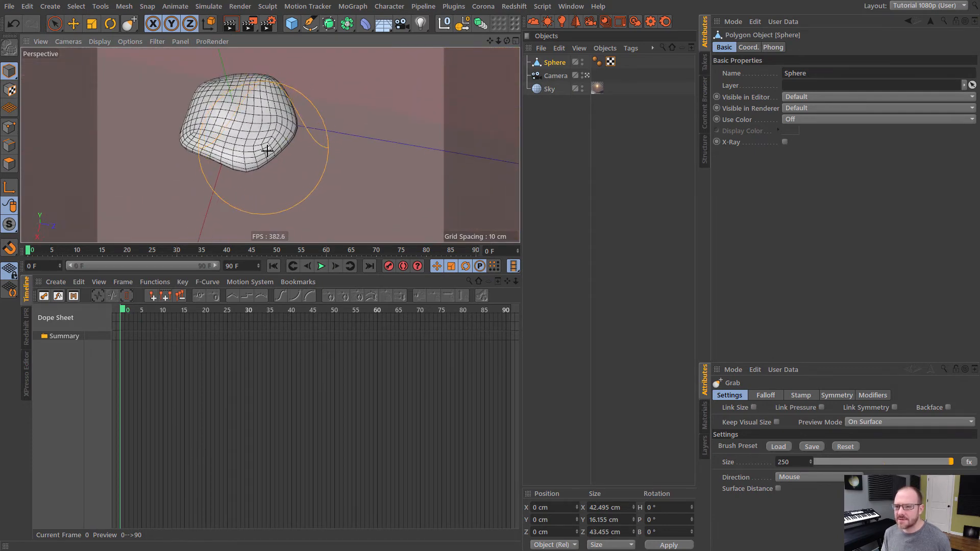
mouse_move(246, 156)
mouse_down()
mouse_move(238, 126)
mouse_move(267, 62)
mouse_up()
alt+middle_drag(214, 137, 288, 128)
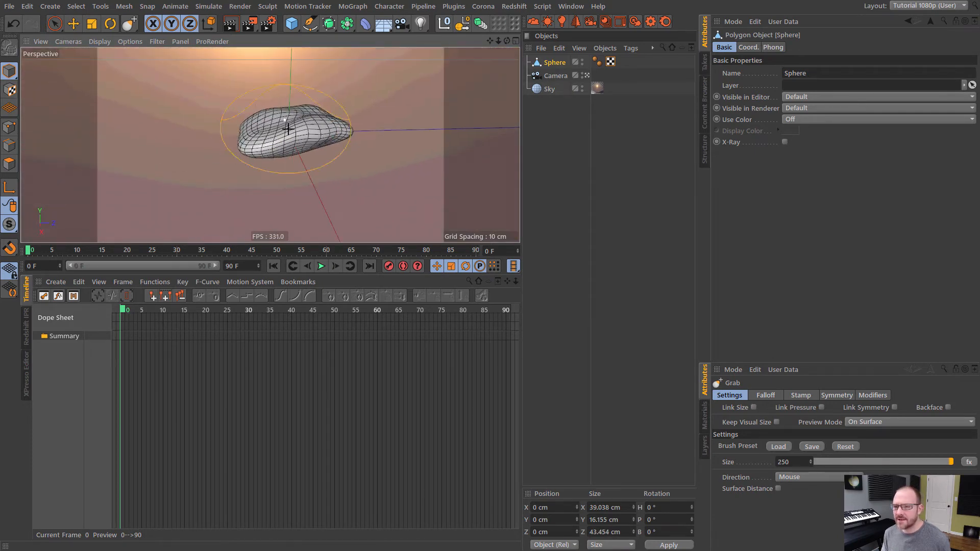
mouse_move(288, 130)
mouse_down()
mouse_move(383, 173)
mouse_move(512, 134)
mouse_move(382, 64)
mouse_up()
Duplicate the sculpted stone, undo the trial move along X, and move the copy to 70 cm along Z.
ctrl+drag(558, 66, 564, 79)
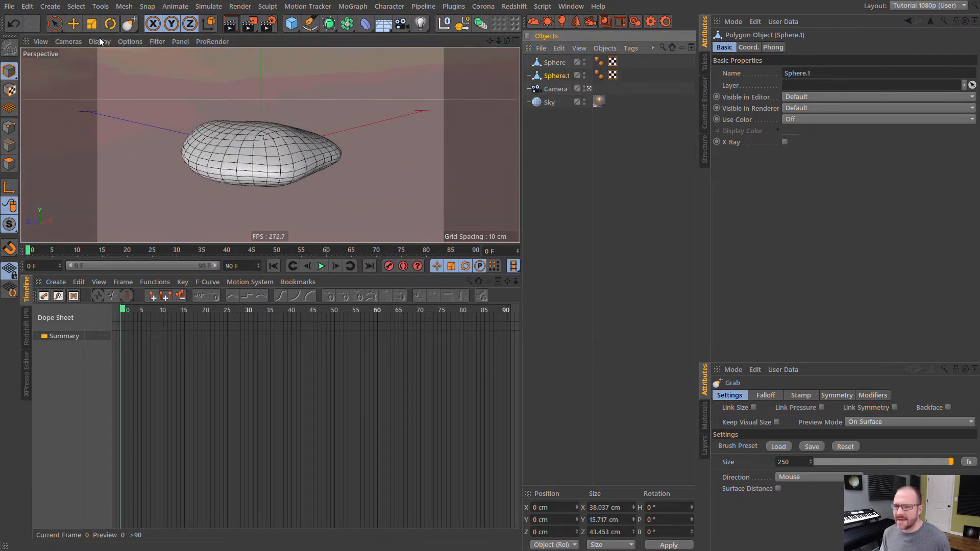
click(72, 23)
drag(270, 152, 359, 127)
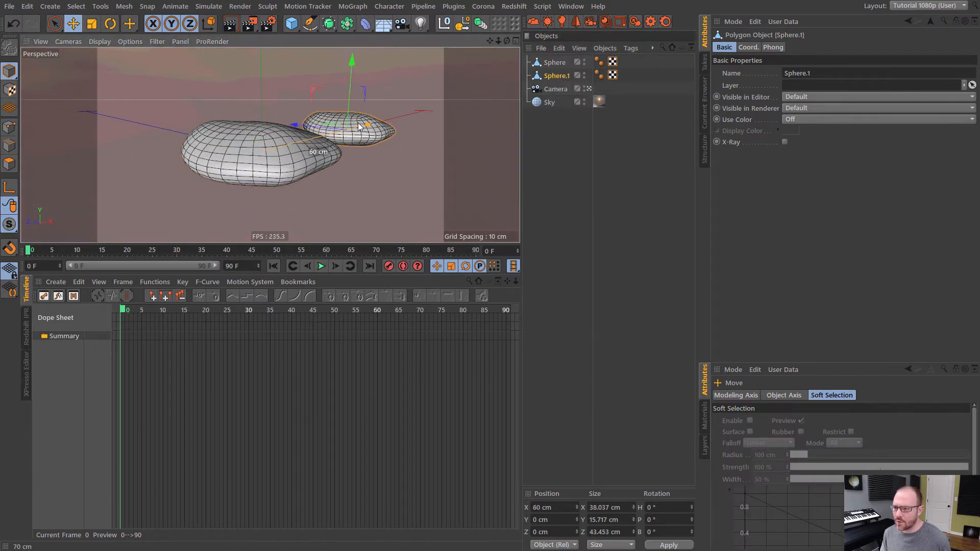
key(ctrl+z)
drag(228, 143, 281, 151)
Reshape the duplicated stone with the Grab brush into a longer, flatter form that differs from the first.
drag(130, 24, 153, 37)
mouse_move(248, 124)
mouse_down()
mouse_move(273, 121)
mouse_move(267, 101)
mouse_move(235, 106)
mouse_move(322, 121)
mouse_move(77, 108)
mouse_up()
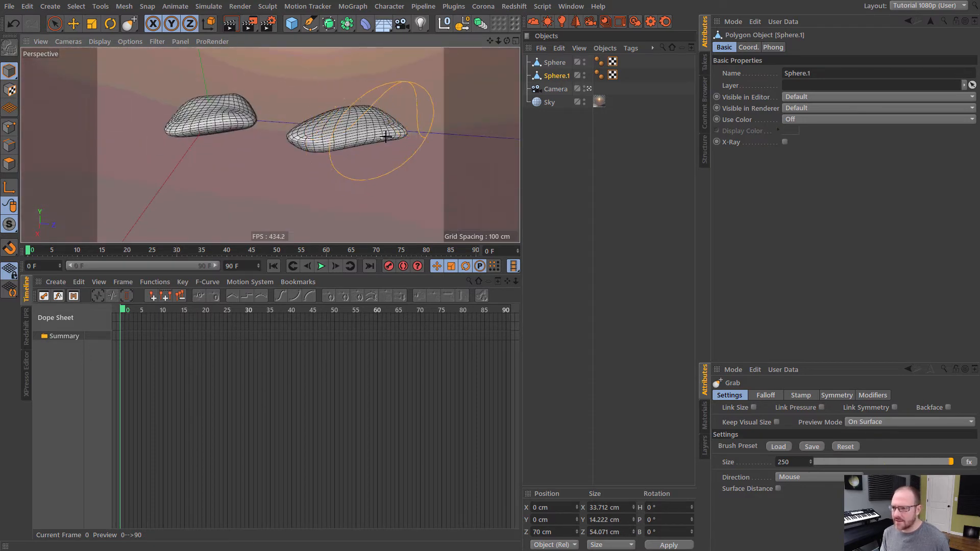
mouse_move(401, 131)
mouse_down()
mouse_move(375, 122)
mouse_move(359, 129)
mouse_move(420, 219)
mouse_move(430, 143)
mouse_move(376, 174)
mouse_up()
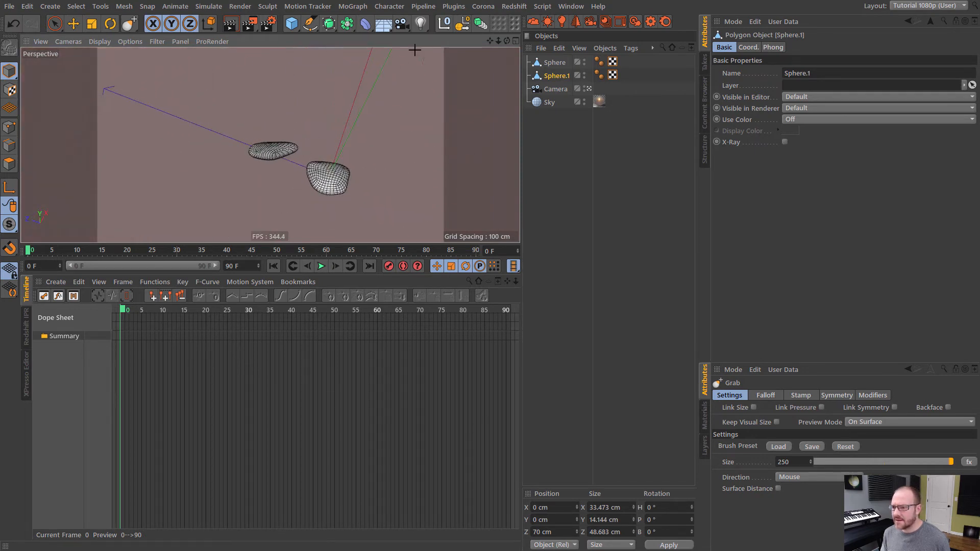
Duplicate the second stone and move the new copy to -60 cm along Z.
ctrl+drag(558, 75, 557, 82)
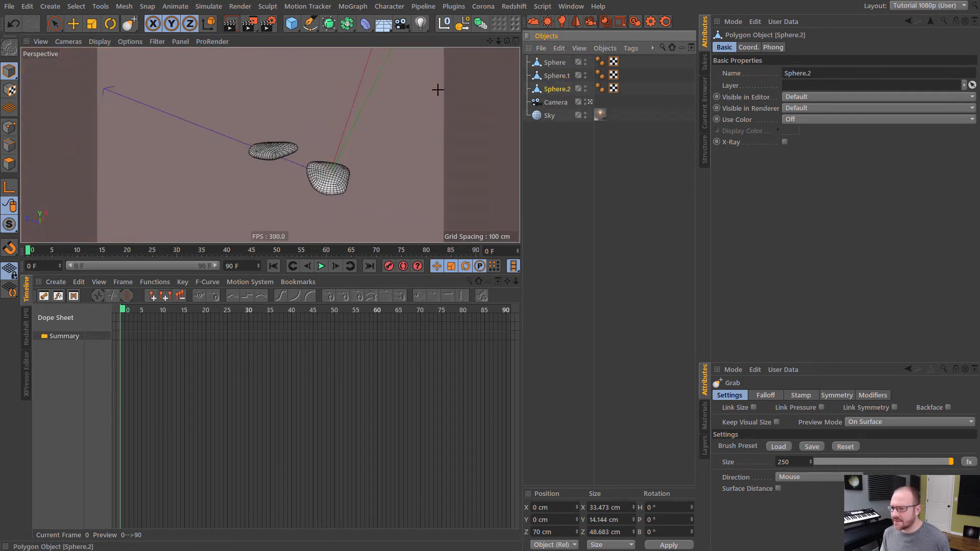
click(73, 24)
drag(231, 139, 354, 188)
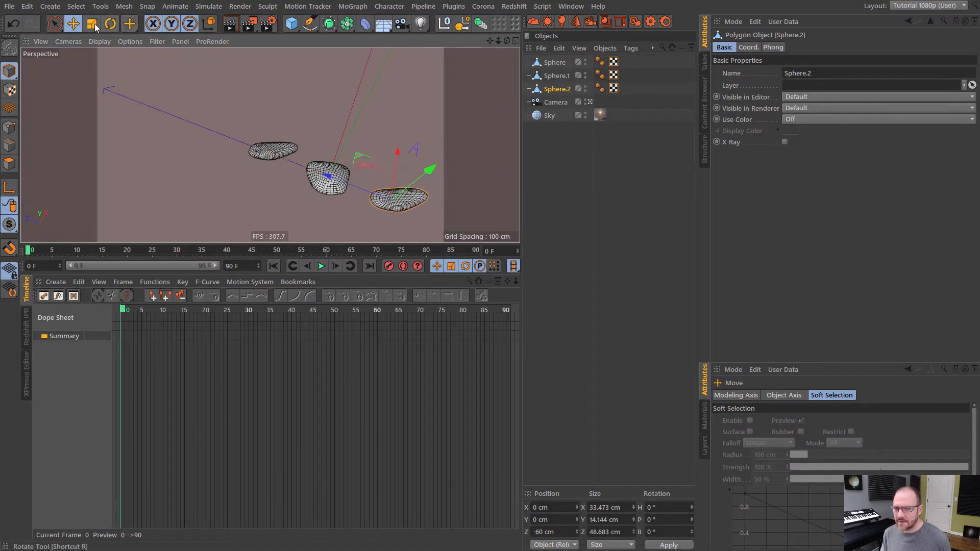
Sculpt the third stone with the Grab brush into a shorter, more angular shape about 29 by 30 cm.
click(130, 23)
click(156, 51)
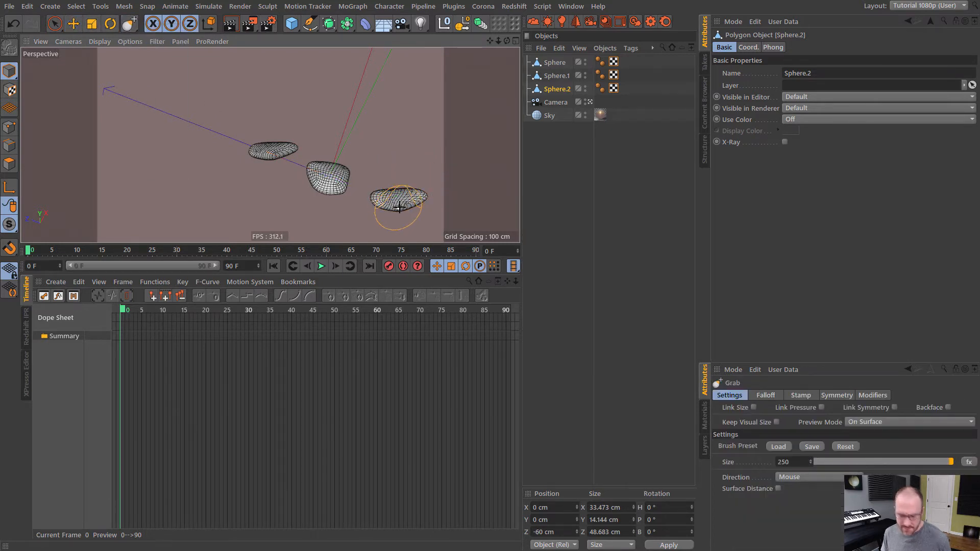
alt+middle_drag(393, 199, 317, 164)
alt+right_drag(317, 164, 357, 151)
mouse_move(357, 151)
mouse_down()
mouse_move(296, 157)
mouse_move(281, 191)
mouse_move(285, 145)
mouse_move(301, 171)
mouse_move(281, 167)
mouse_up()
alt+right_drag(288, 169, 317, 164)
mouse_move(314, 162)
alt+mouse_down()
mouse_move(393, 204)
mouse_move(335, 179)
alt+mouse_up()
alt+right_drag(296, 139, 267, 146)
alt+drag(285, 143, 316, 113)
Switch the viewport display to Gouraud Shading without lines, clear the selection, and inspect the three stones.
click(100, 42)
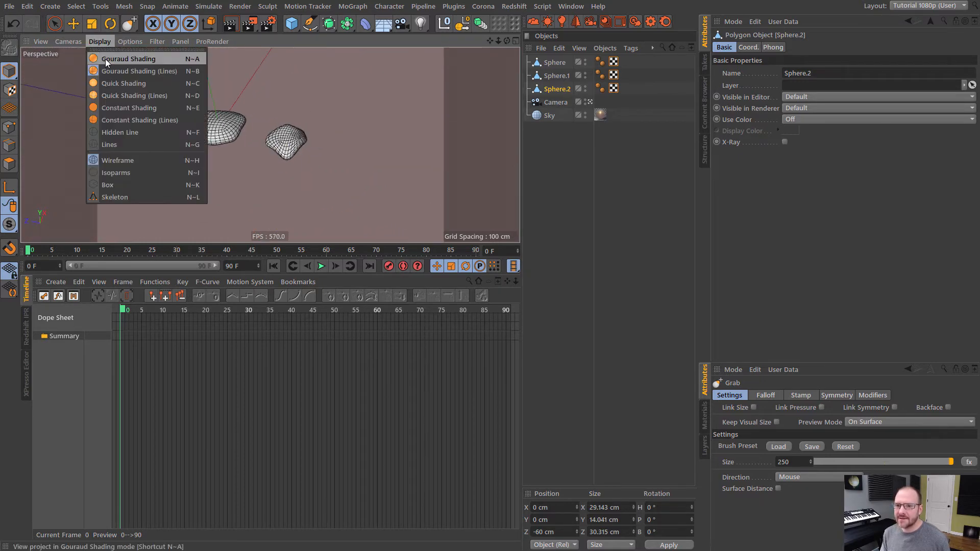
click(107, 59)
click(457, 83)
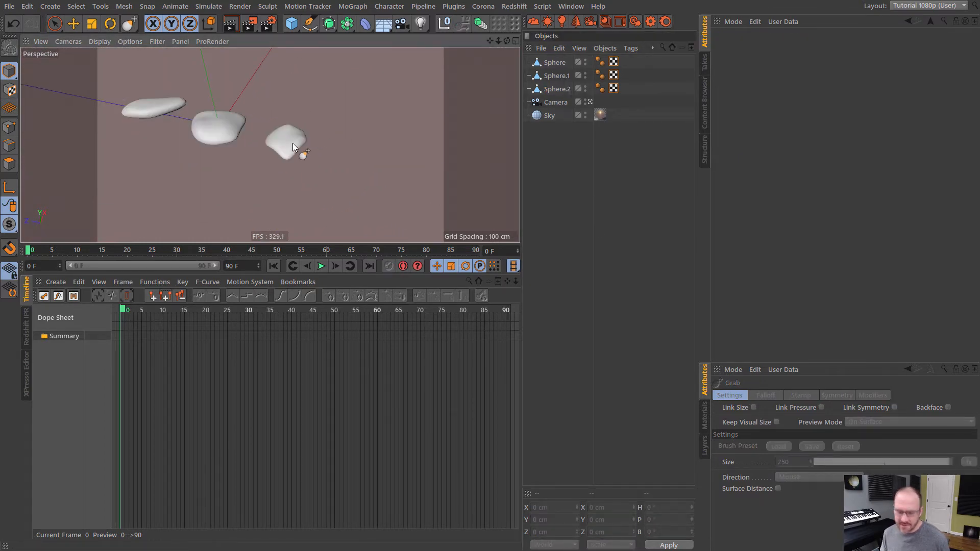
alt+middle_drag(212, 123, 253, 127)
alt+drag(253, 128, 260, 117)
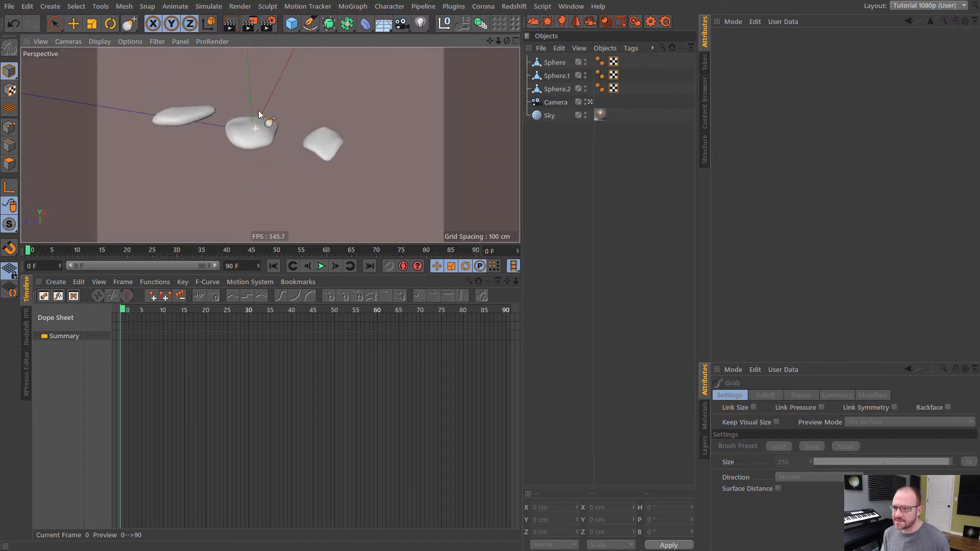
alt+middle_drag(259, 117, 285, 133)
alt+right_drag(285, 132, 358, 135)
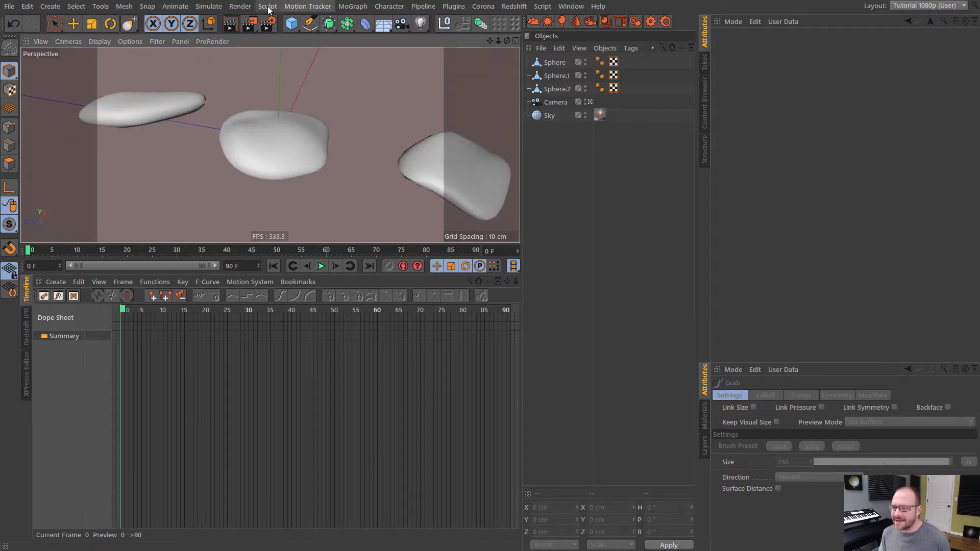
Add a MoGraph Cloner and make the three sphere stones its children.
click(352, 6)
click(379, 135)
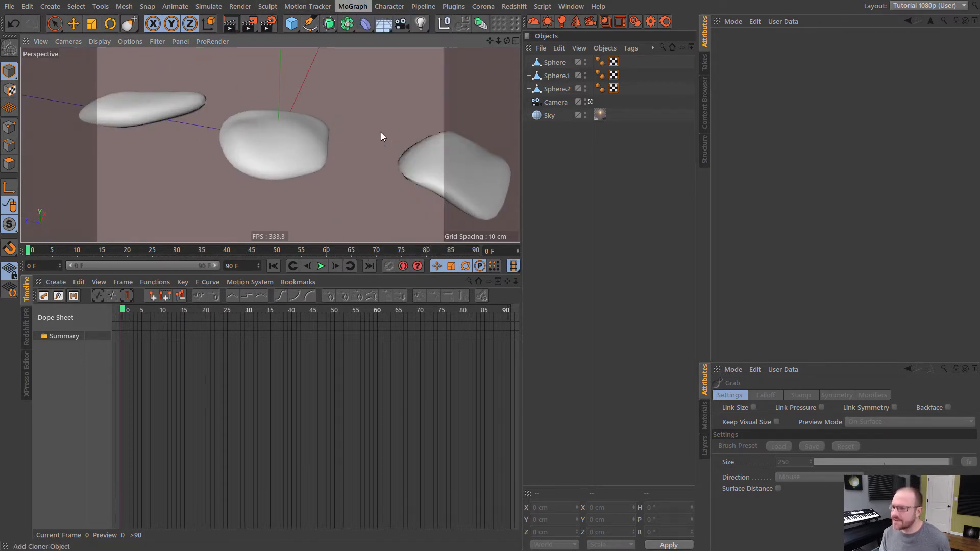
click(554, 76)
shift+click(554, 102)
drag(557, 76, 559, 61)
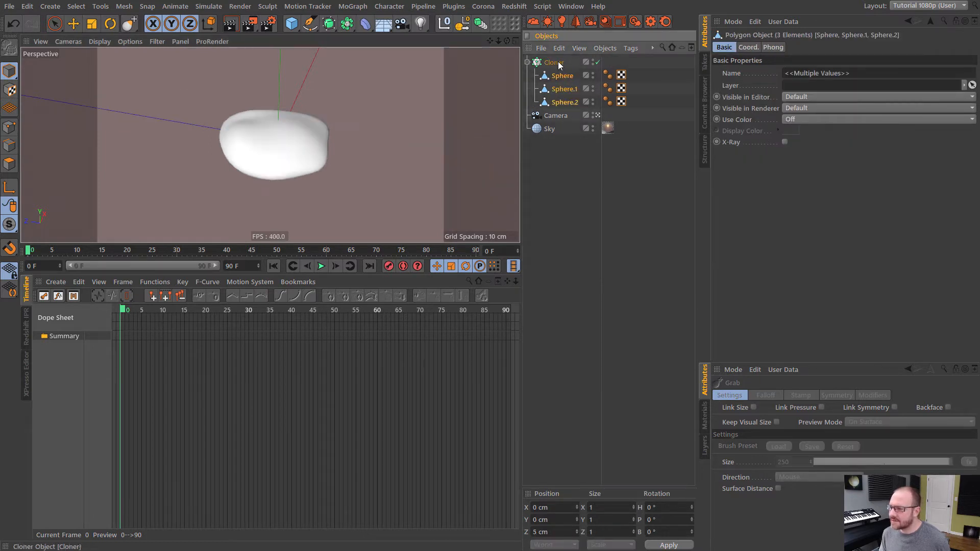
click(562, 170)
Configure the linear Cloner as a vertical stack of 16 clones spaced 16 cm apart in Y, with render instances enabled.
click(73, 24)
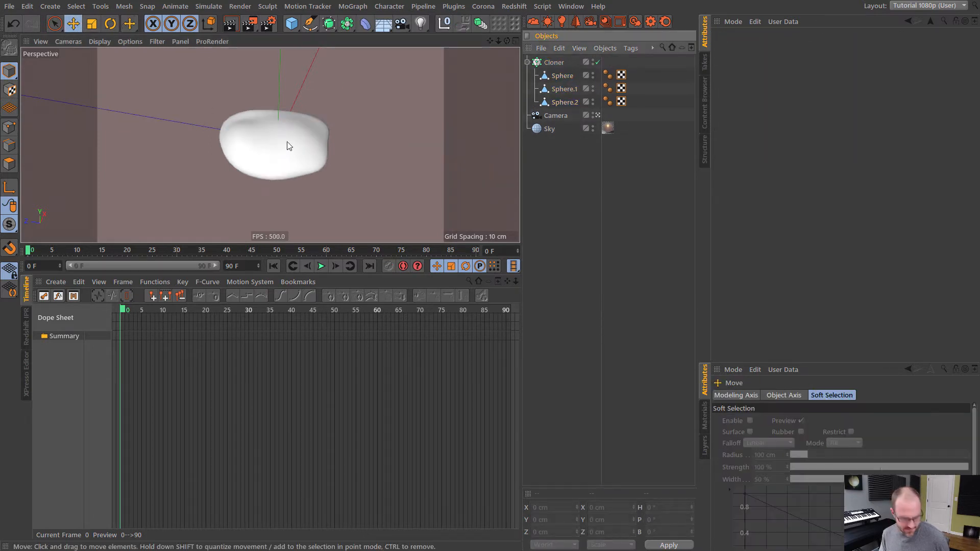
scroll(221, 168, down, 5)
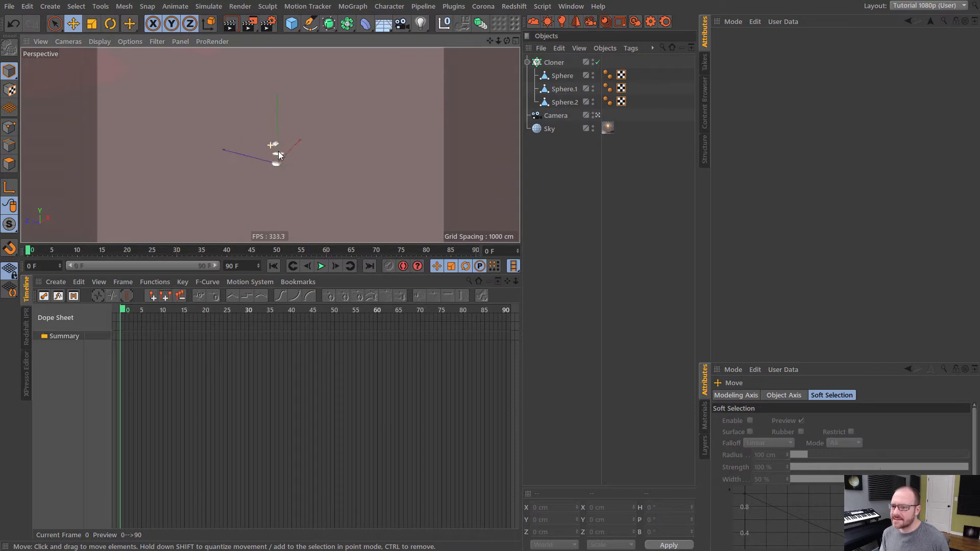
scroll(279, 156, up, 6)
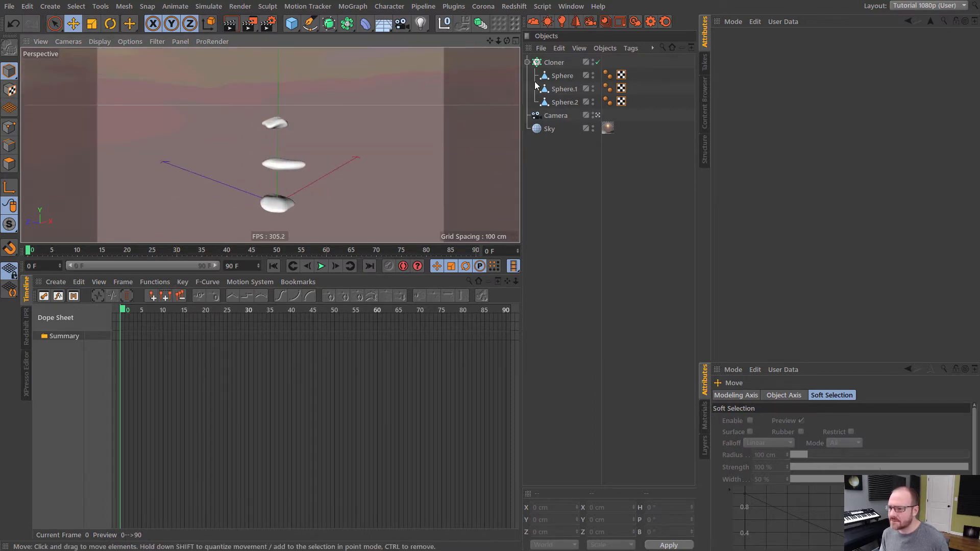
click(553, 62)
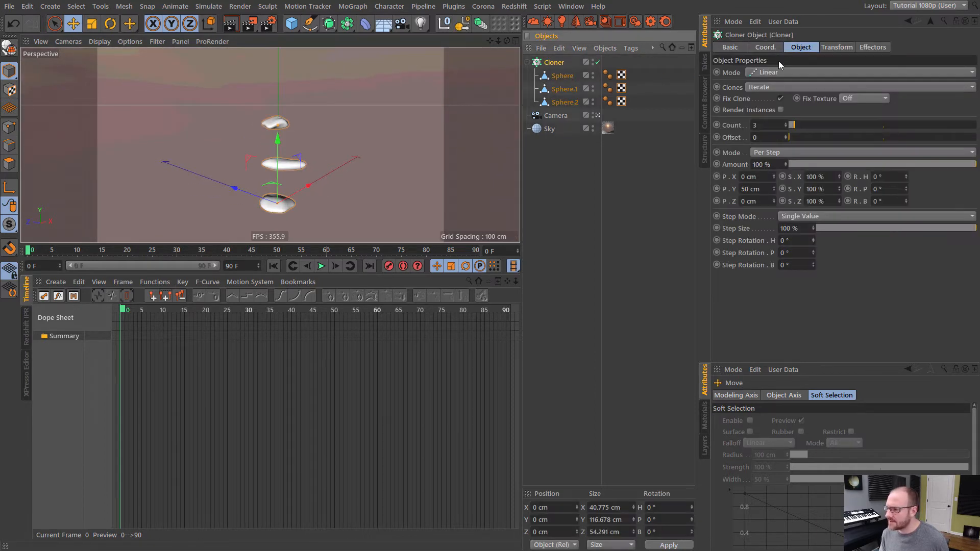
click(758, 190)
drag(777, 193, 774, 214)
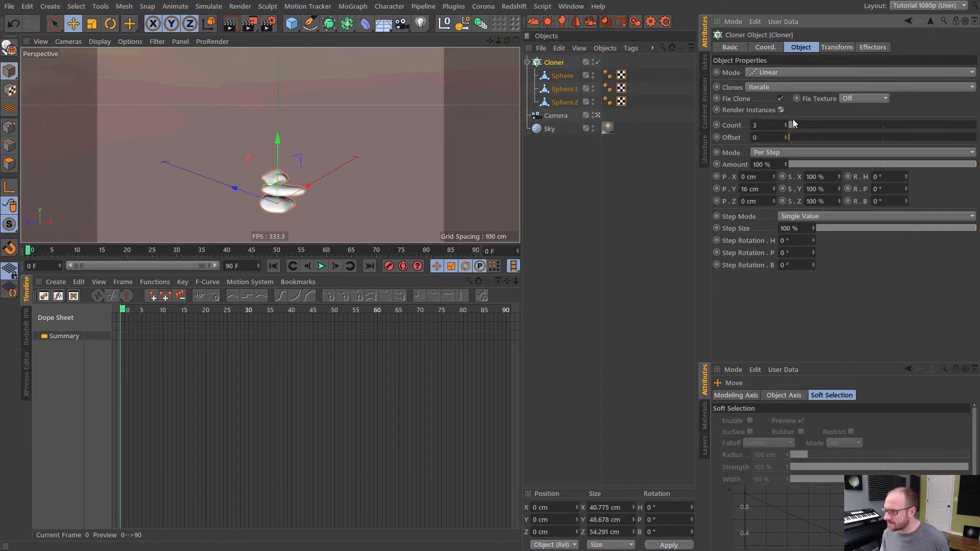
drag(793, 121, 818, 123)
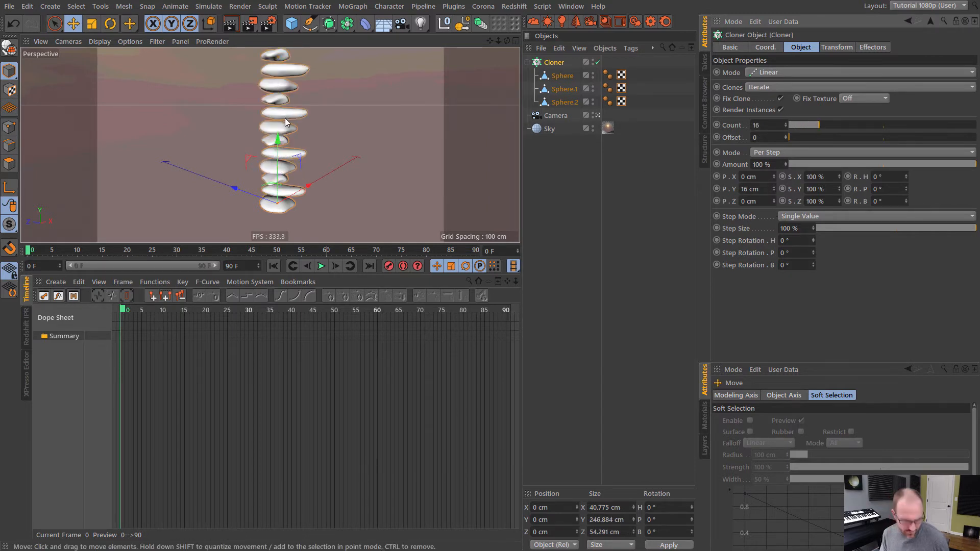
alt+drag(285, 117, 256, 139)
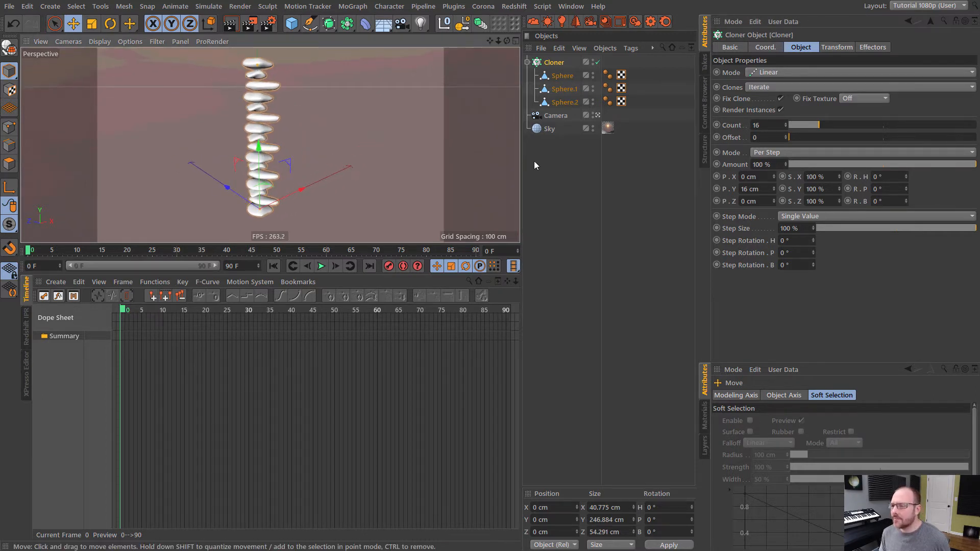
click(546, 185)
Create a Corona material and load the Variation shader as its Diffuse texture.
click(705, 416)
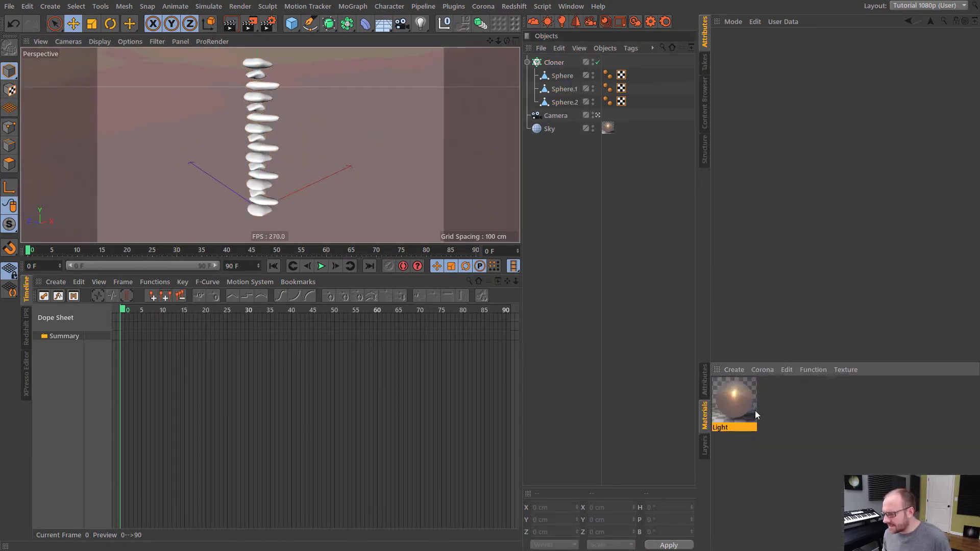
click(764, 371)
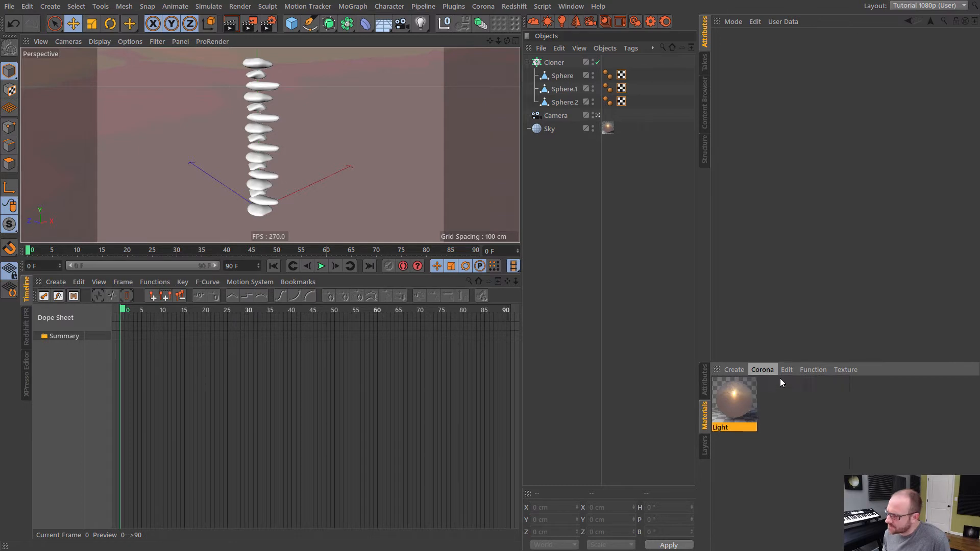
click(775, 385)
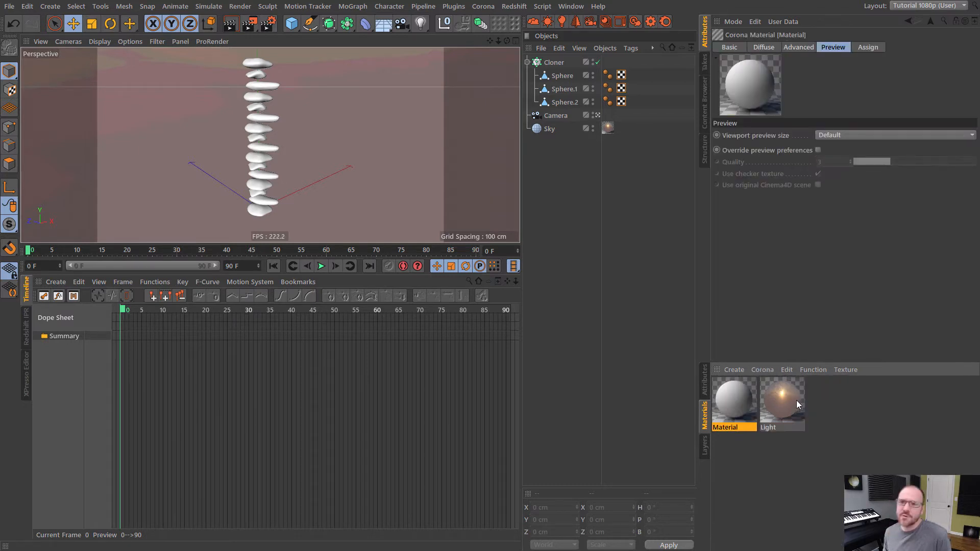
click(763, 47)
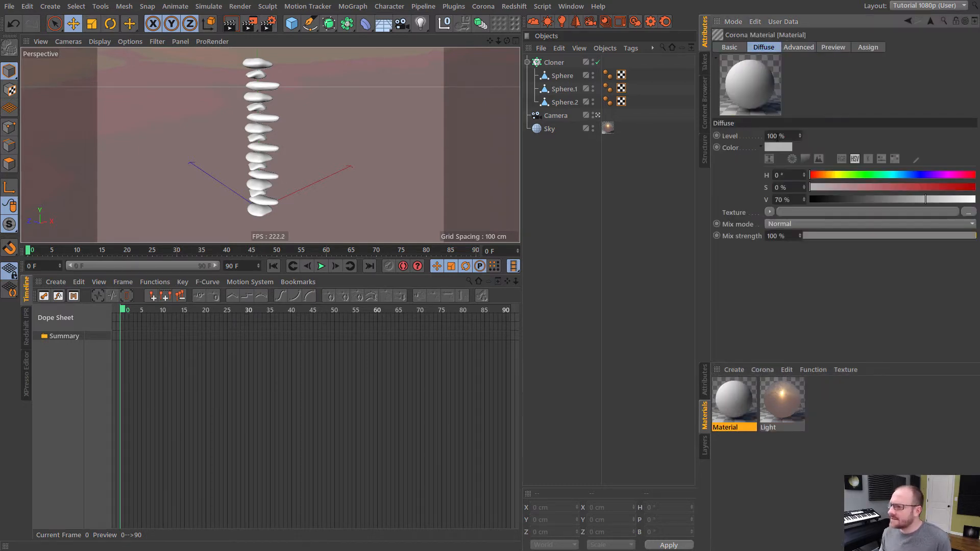
click(769, 213)
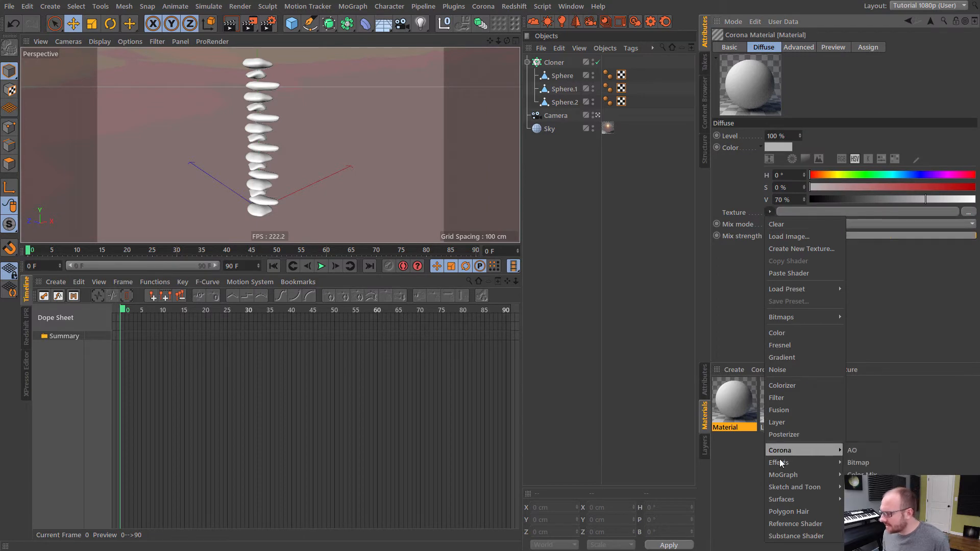
mouse_move(776, 461)
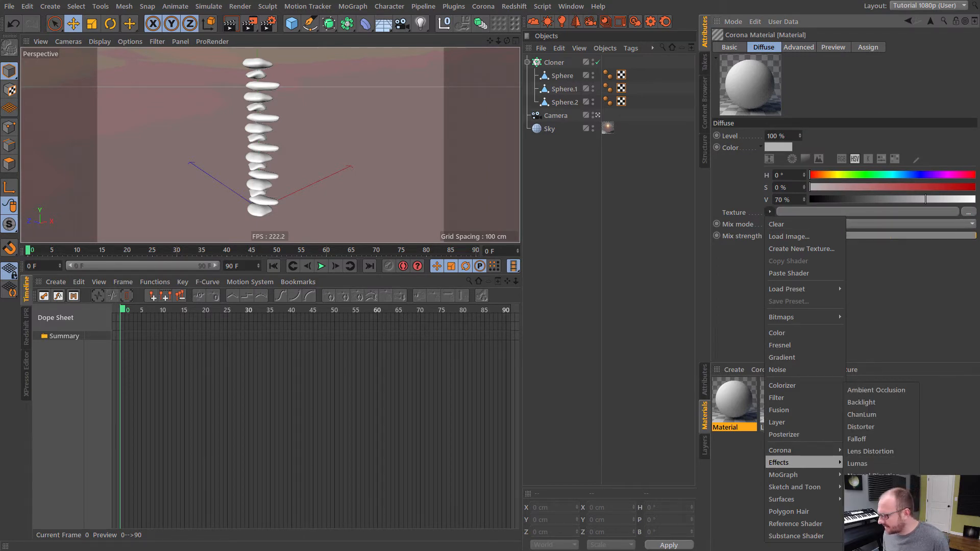
click(870, 531)
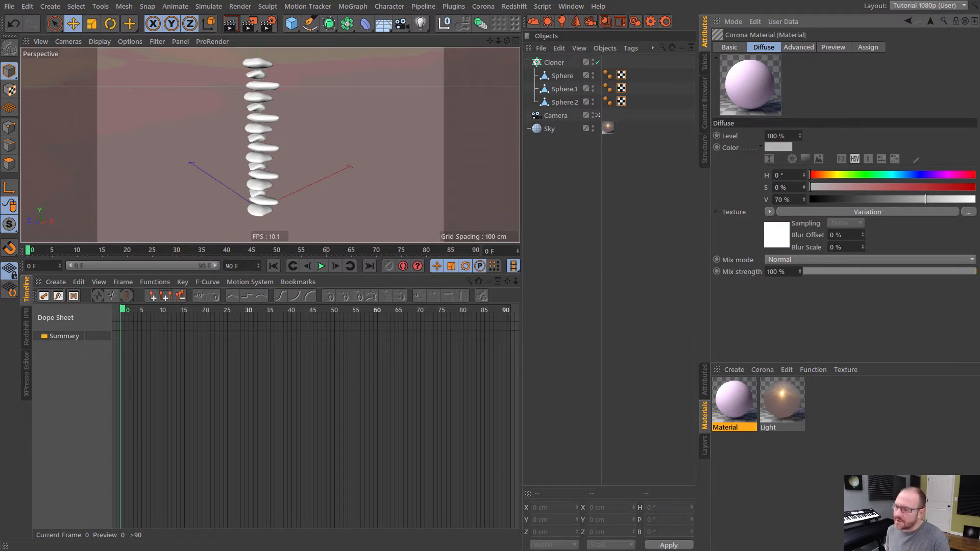
Open the material's Variation shader, collapse its Shaders section, and review the color variation options.
click(736, 400)
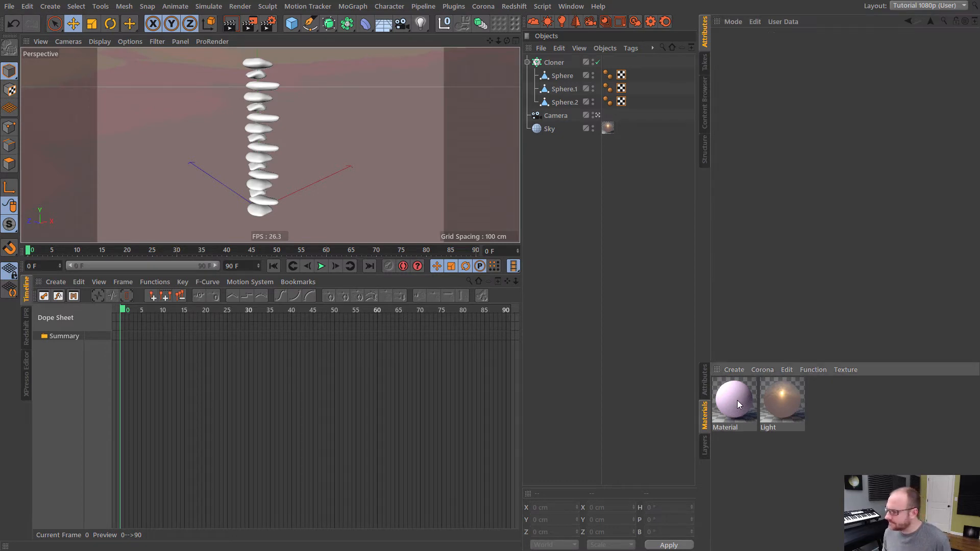
click(784, 245)
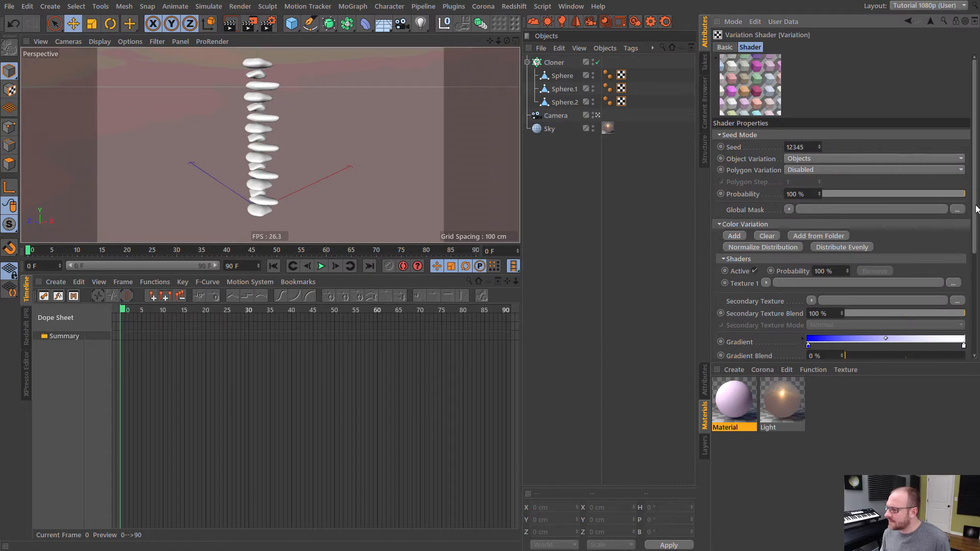
click(723, 259)
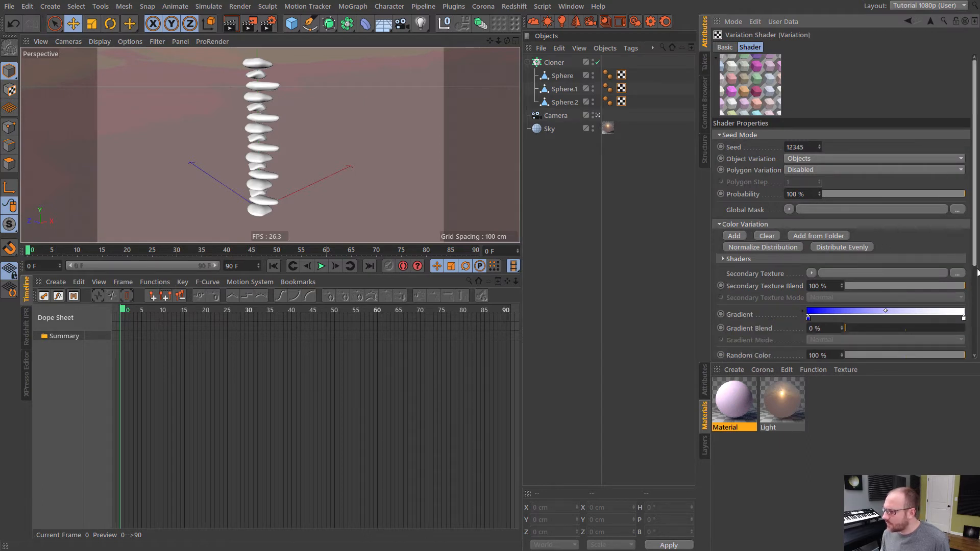
scroll(730, 286, down, 3)
Apply the new Corona material to the Cloner and start a Corona render of the stone stack.
drag(738, 409, 567, 61)
click(563, 192)
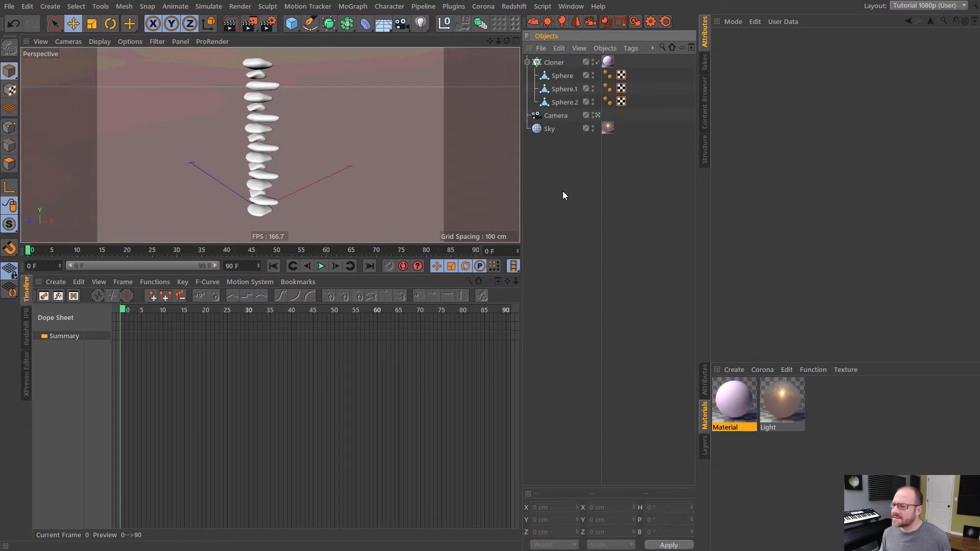
click(635, 21)
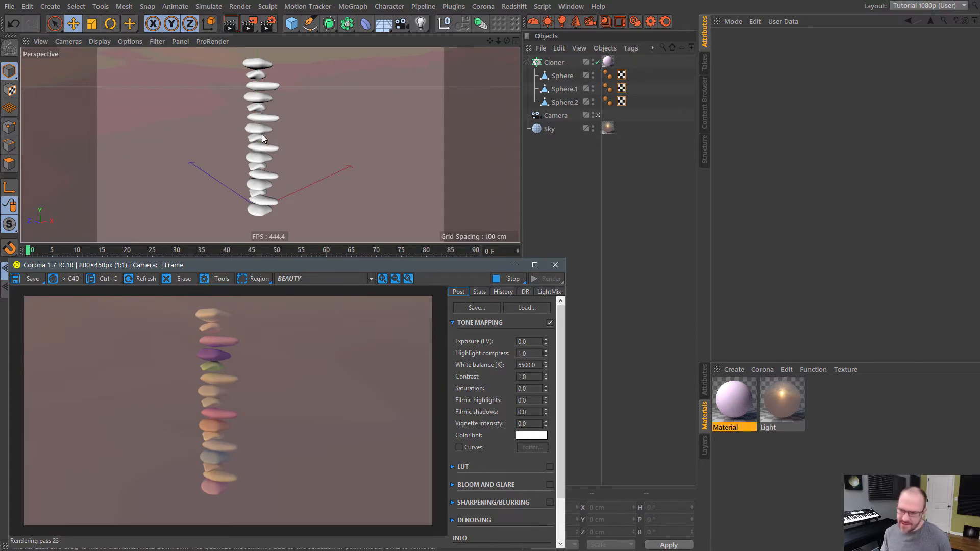
Open the stone material's Variation shader and set its Random Color to 4%.
mouse_move(262, 134)
alt+mouse_down()
mouse_move(244, 118)
mouse_move(265, 119)
mouse_move(264, 127)
alt+mouse_up()
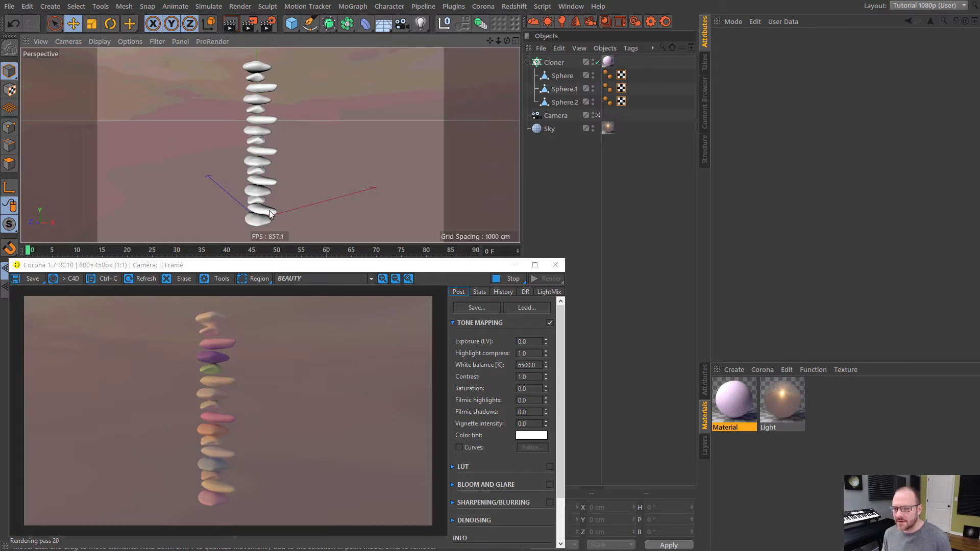
click(739, 404)
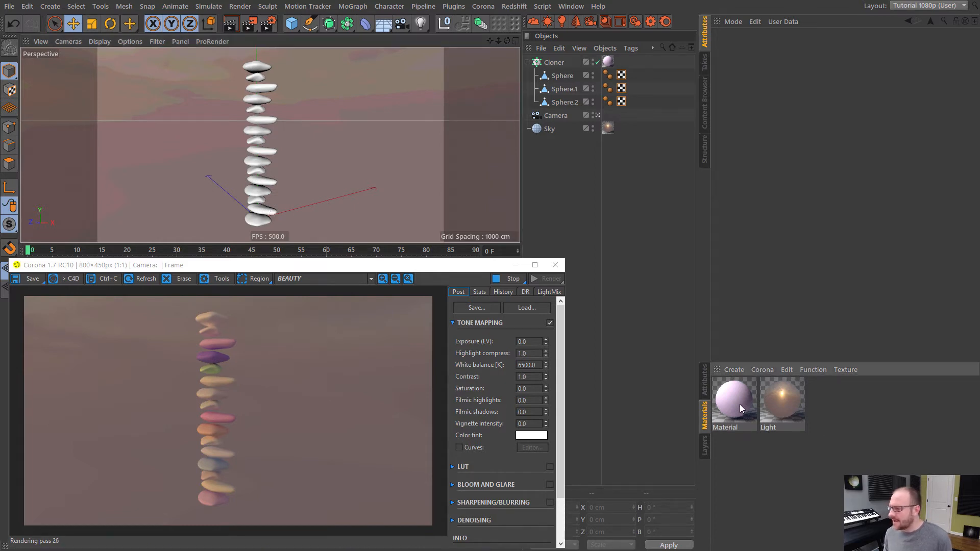
click(770, 196)
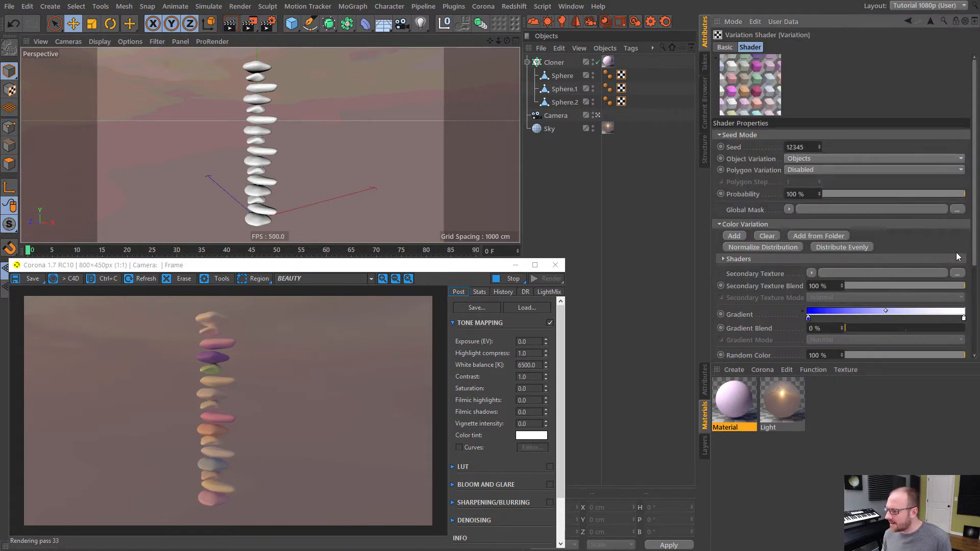
scroll(974, 256, down, 5)
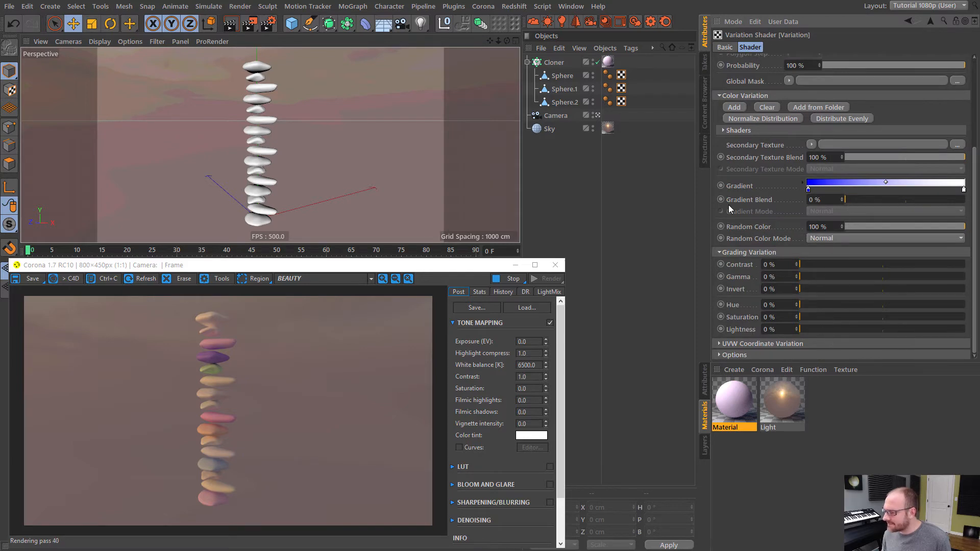
drag(939, 226, 812, 227)
text(4)
key(Return)
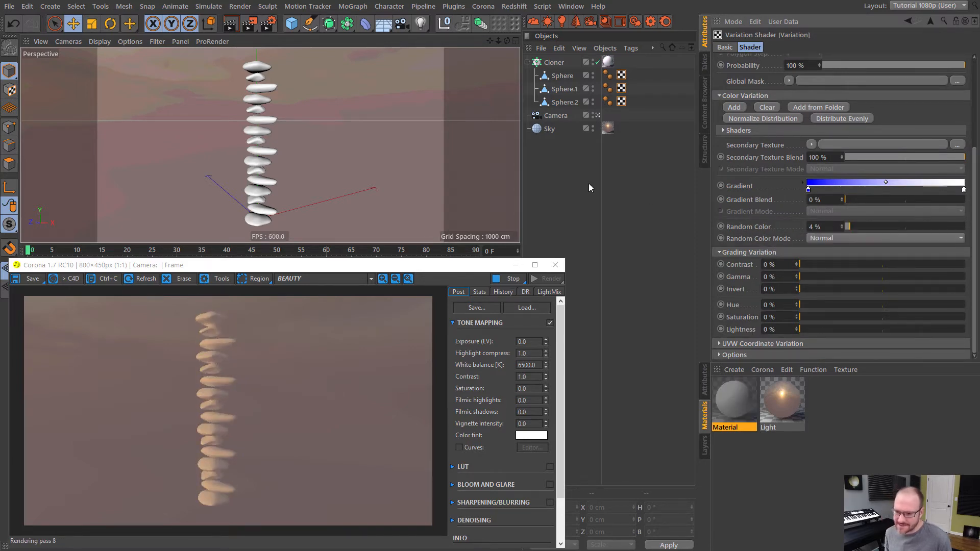
Expand the Variation shader's Shaders section, load a Noise shader into Texture 1, and open its settings.
scroll(722, 218, up, 4)
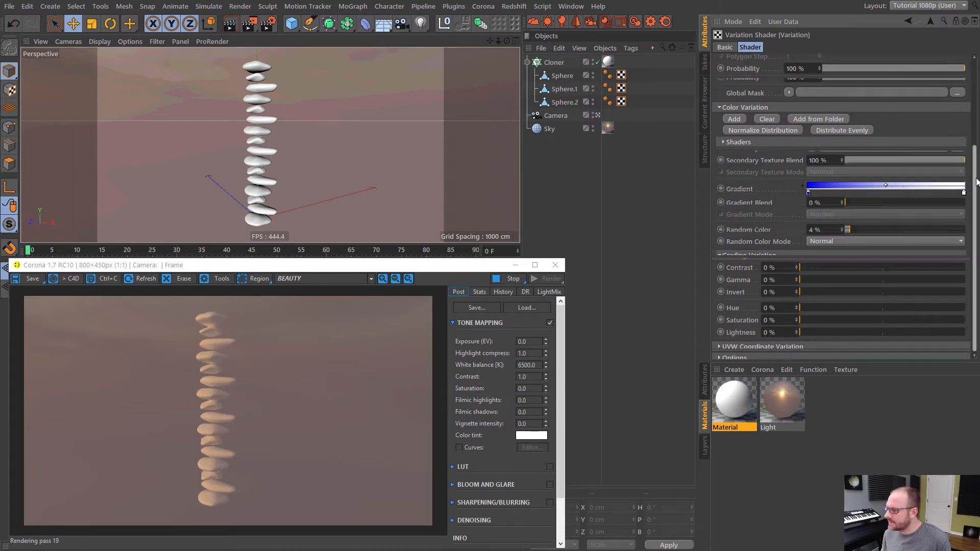
click(722, 218)
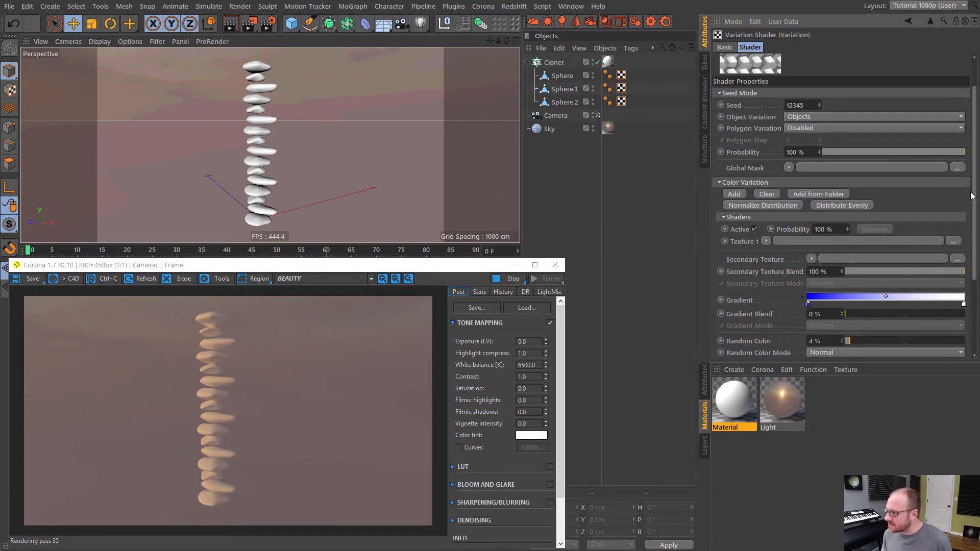
click(766, 241)
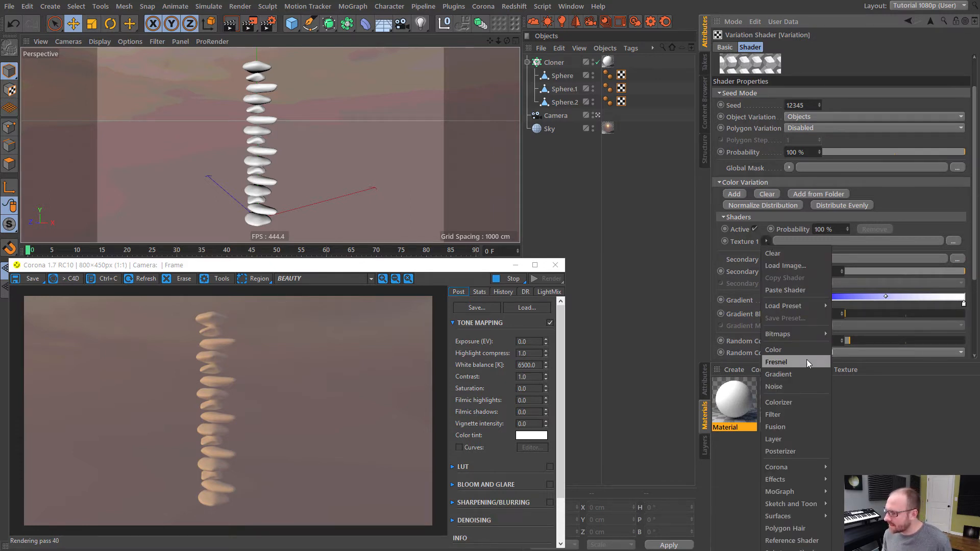
click(783, 385)
click(782, 259)
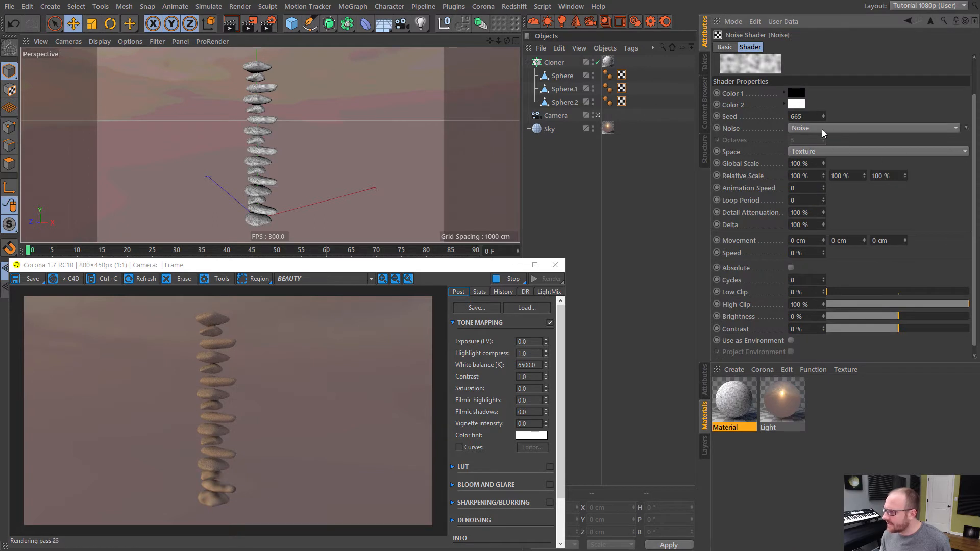
Set the Noise shader's noise type to Luka and its Global Scale to 250%.
click(823, 128)
click(801, 290)
drag(973, 162, 973, 128)
drag(823, 182, 828, 162)
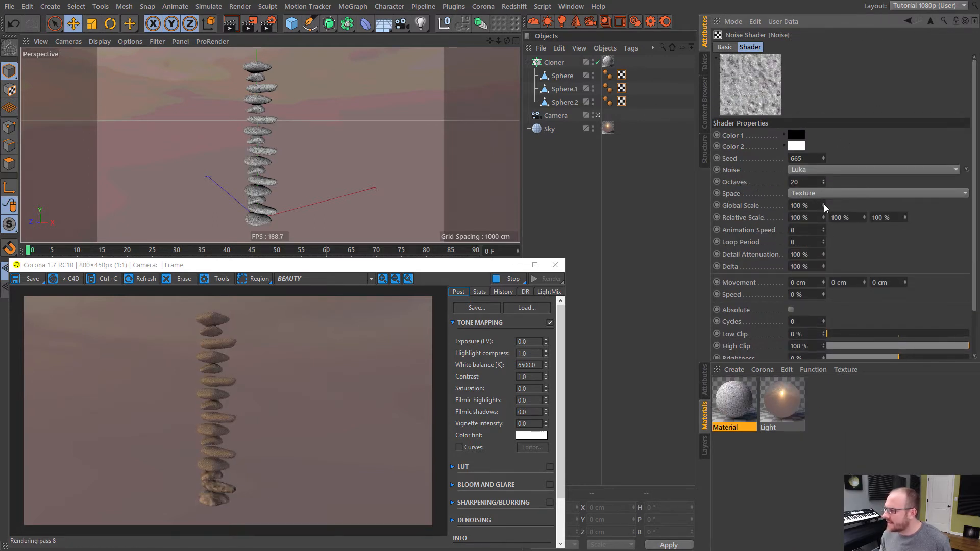
drag(823, 205, 449, 130)
text(250)
key(Return)
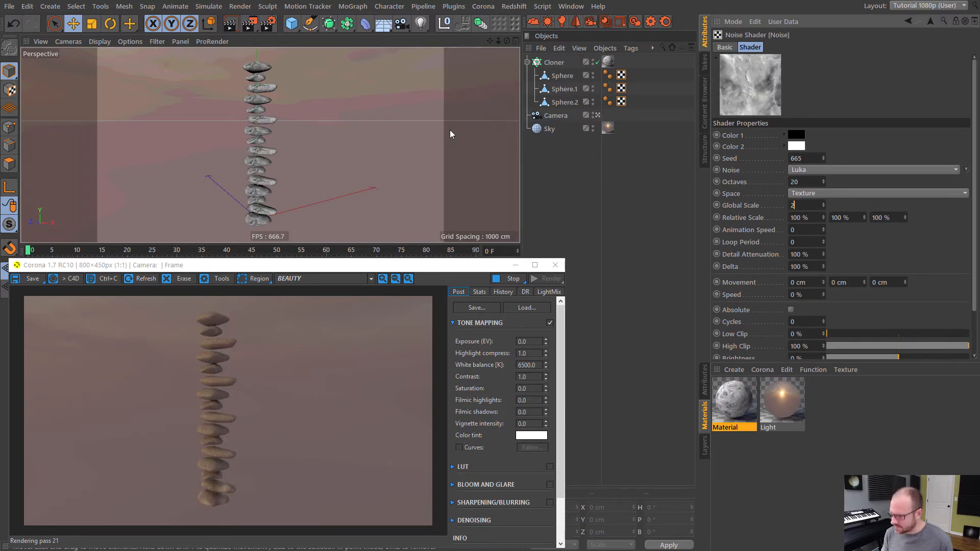
Set the Noise shader's Color 1 to a very dark brown with a hue of about 42°.
click(795, 135)
click(771, 135)
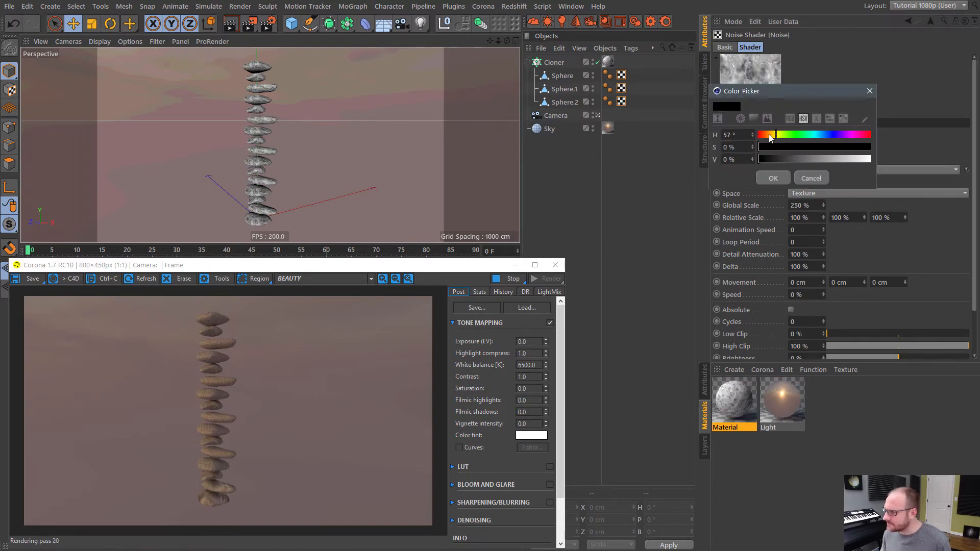
click(782, 147)
click(857, 160)
click(773, 177)
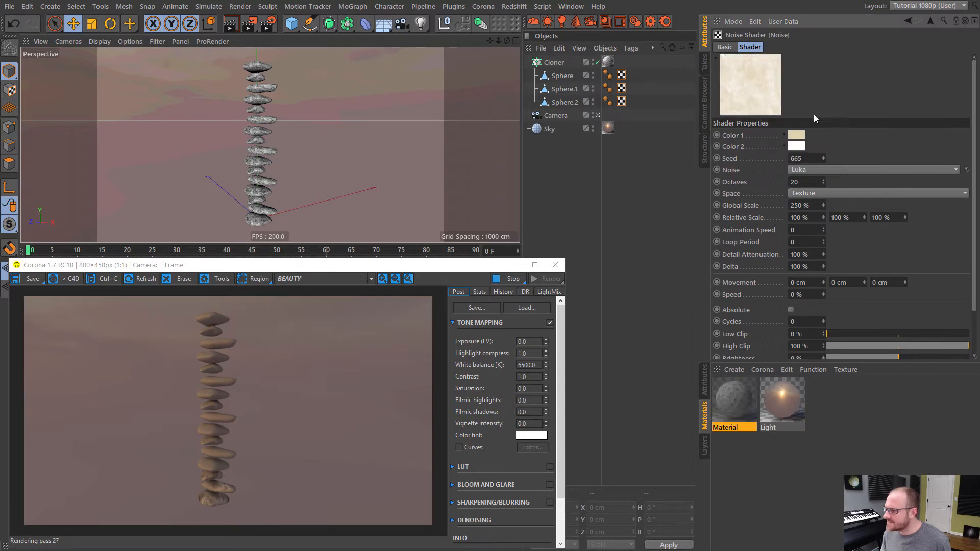
click(791, 147)
click(780, 158)
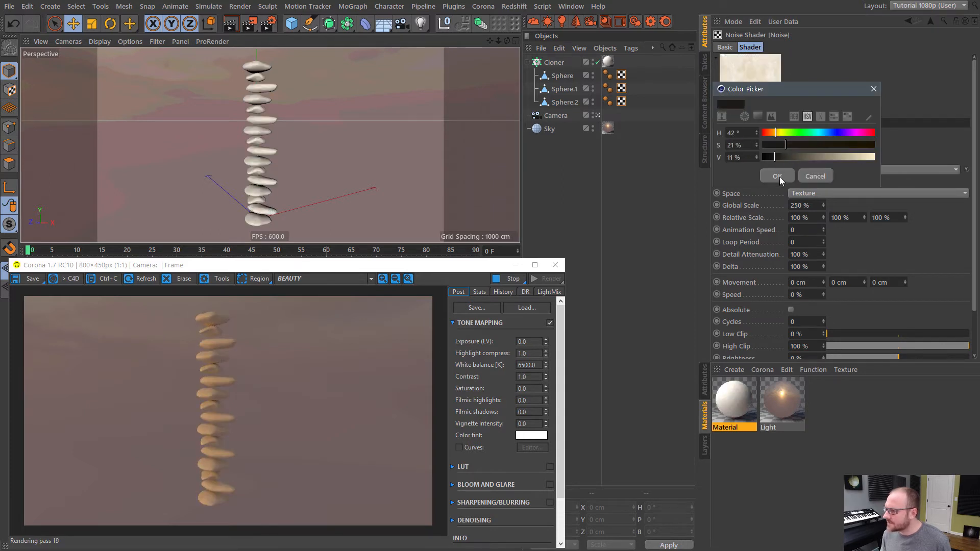
click(777, 175)
click(793, 145)
click(799, 143)
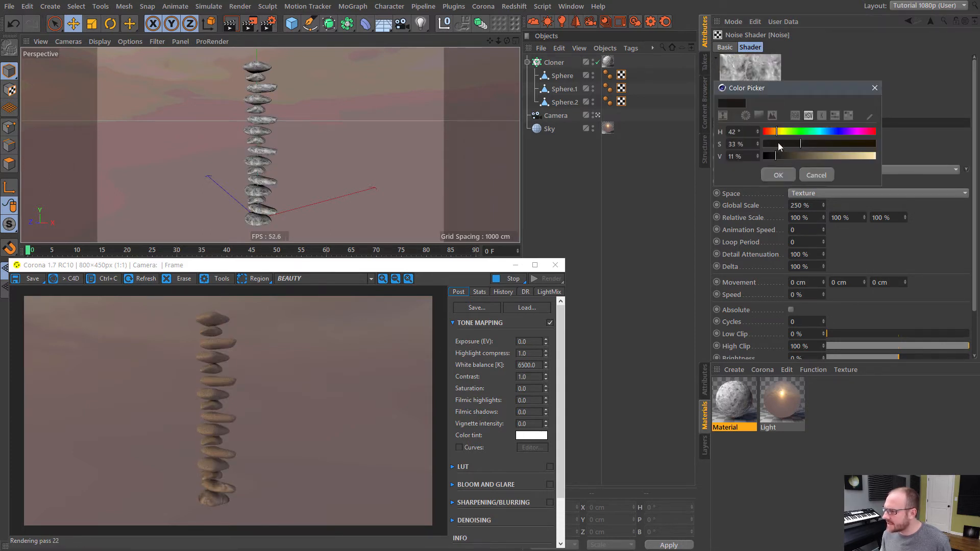
click(782, 154)
click(809, 146)
click(777, 175)
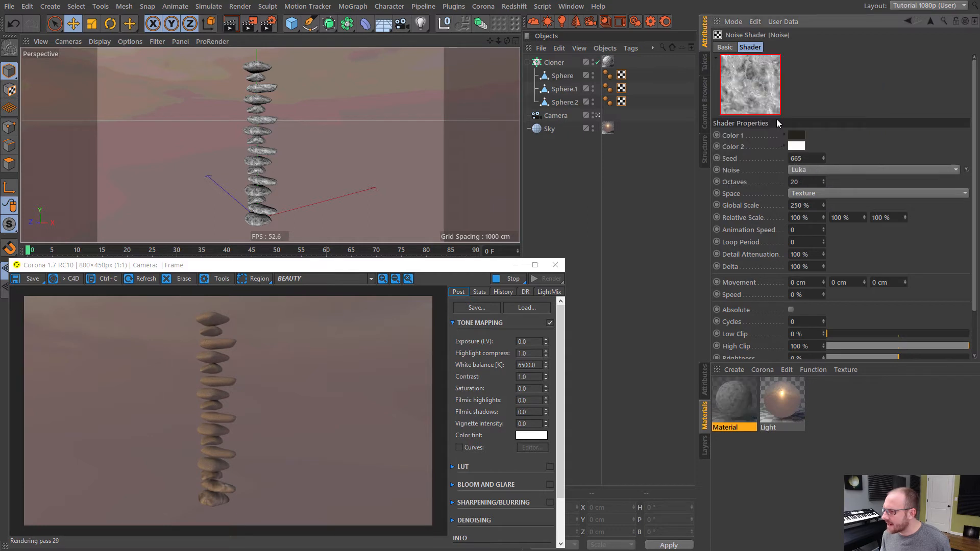
Set the Noise shader's Color 2 to a pale yellowish beige with a hue of 50°.
click(794, 146)
click(779, 145)
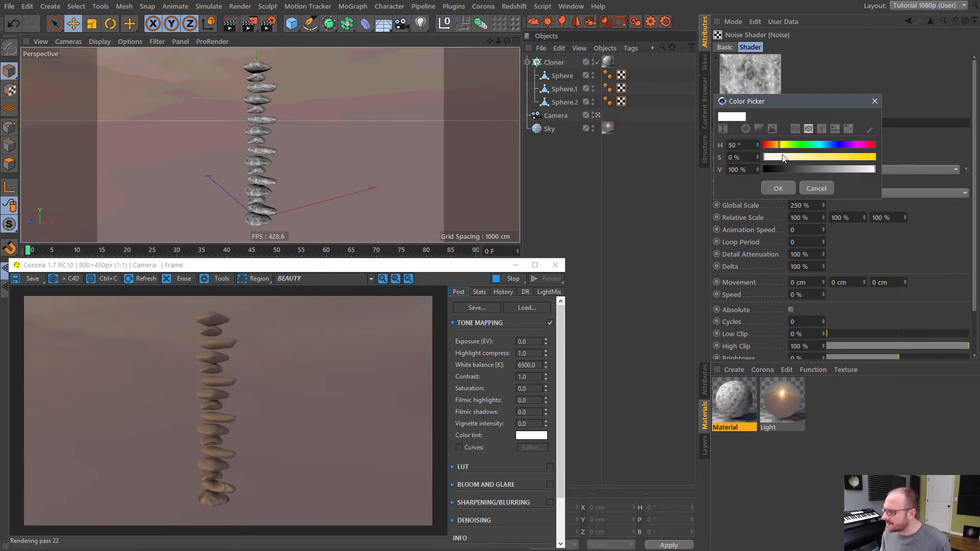
click(784, 158)
click(850, 170)
click(778, 188)
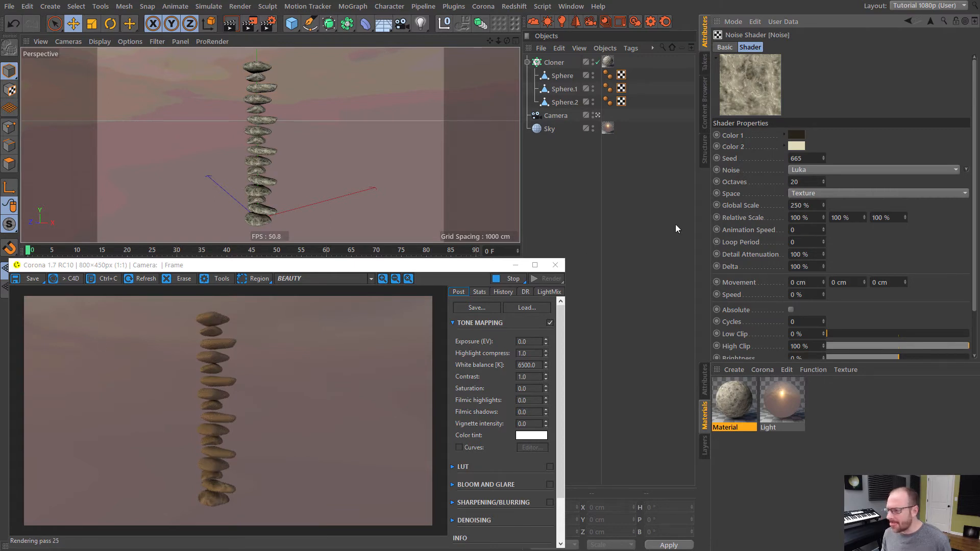
Return to the Variation shader and add a second texture slot to its Color Variation.
click(929, 19)
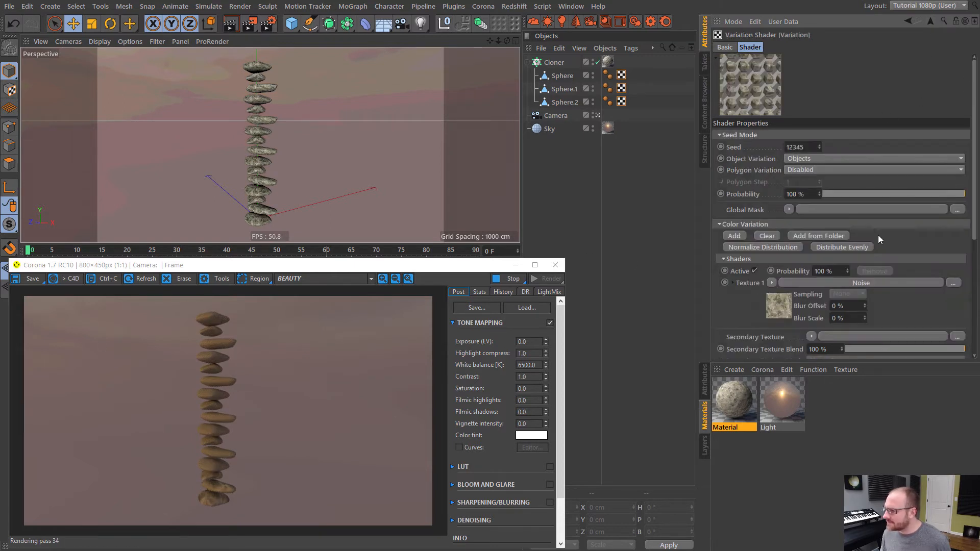
scroll(856, 200, down, 1)
click(738, 190)
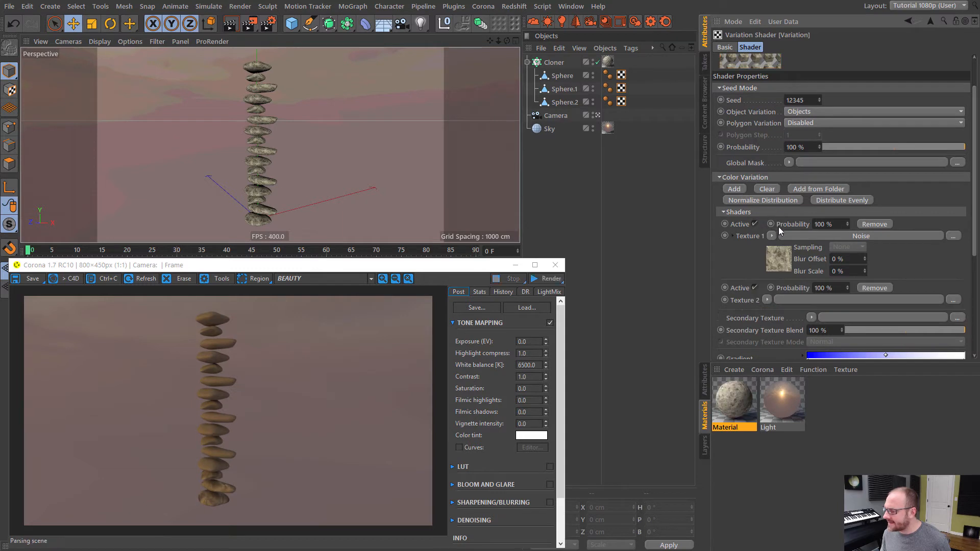
Open the Texture 1 Noise shader and set its Space to World.
click(769, 300)
click(772, 249)
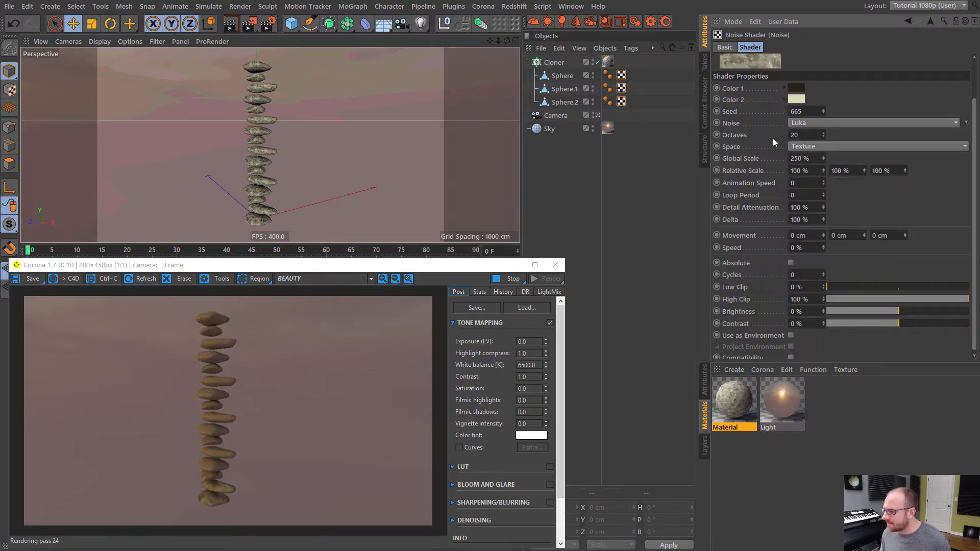
click(819, 147)
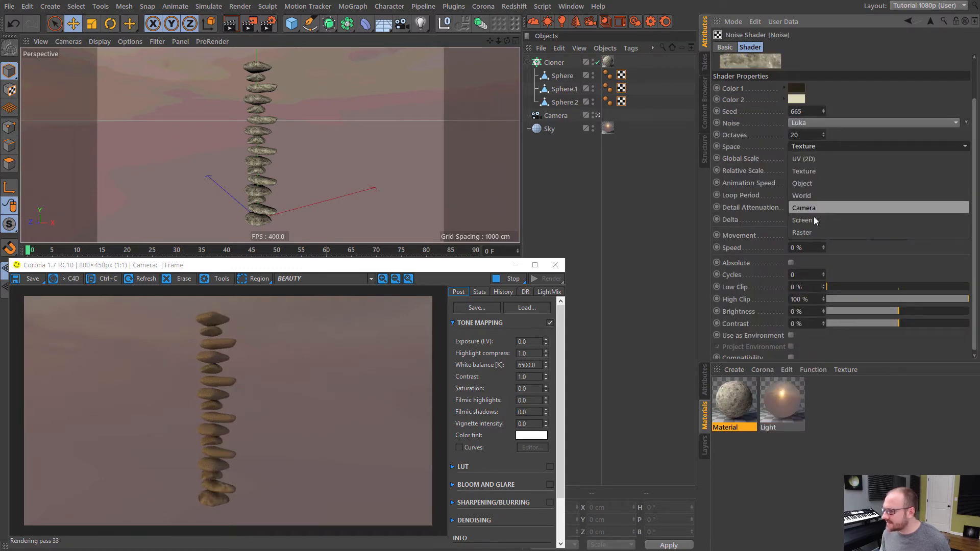
click(820, 195)
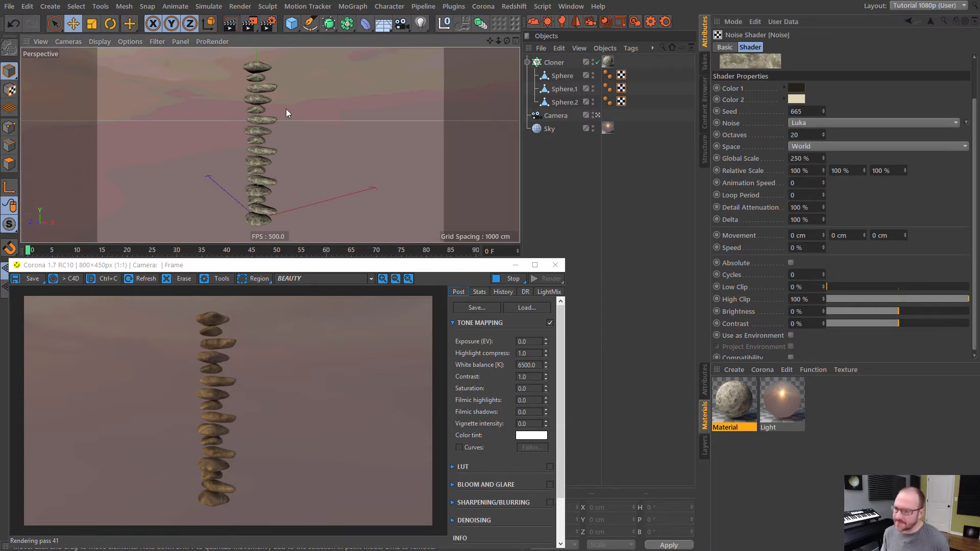
Set the Light material's emission intensity to 3 and inspect the brighter stones from another angle.
alt+drag(286, 109, 265, 136)
alt+right_drag(263, 120, 288, 113)
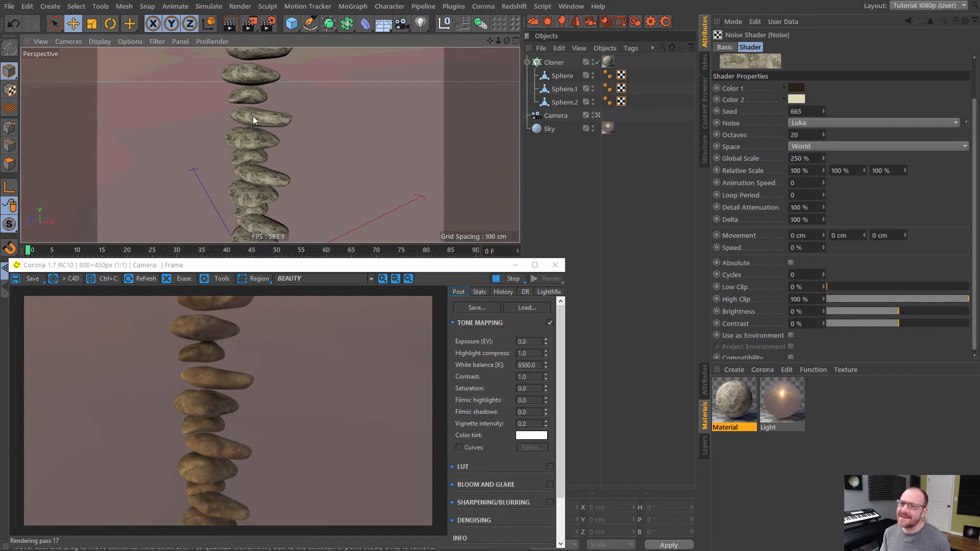
alt+drag(253, 115, 295, 186)
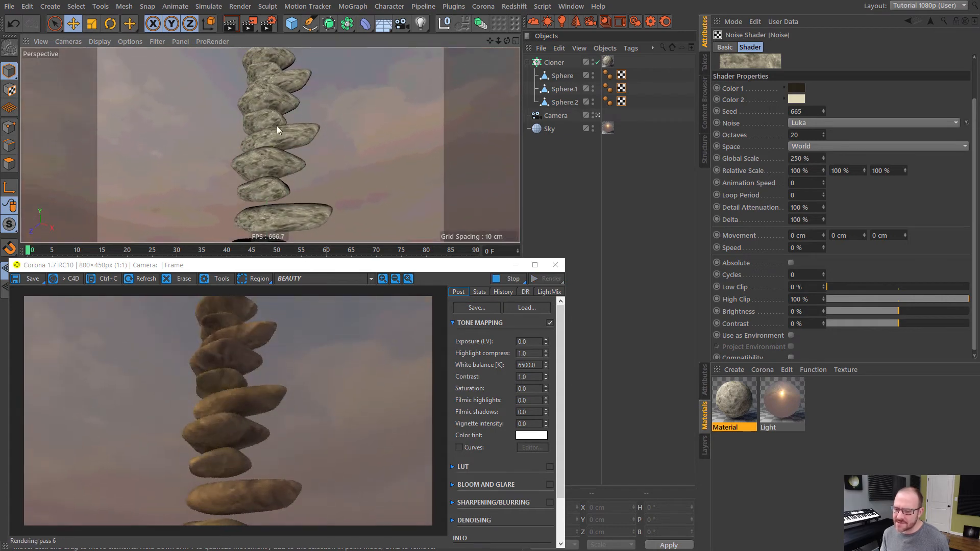
alt+drag(276, 125, 274, 157)
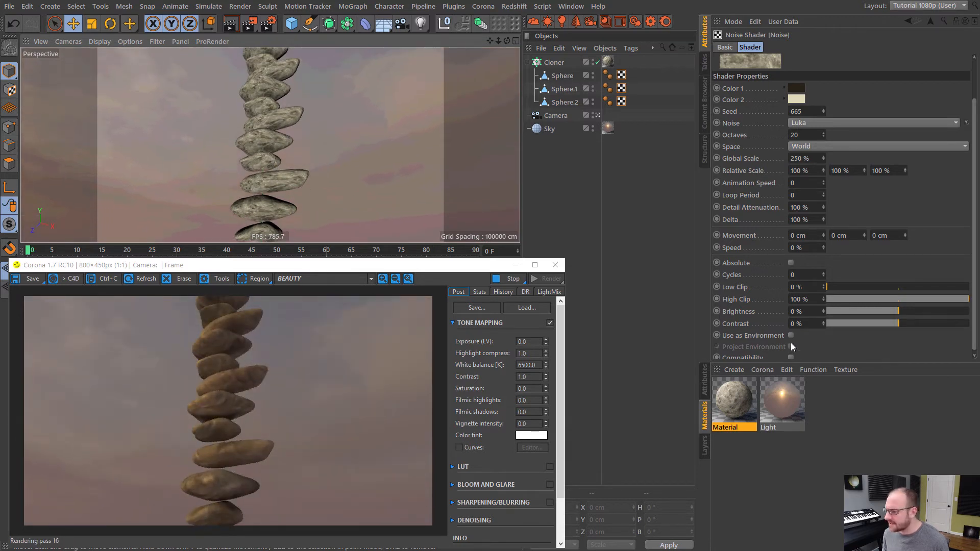
click(783, 406)
double_click(779, 135)
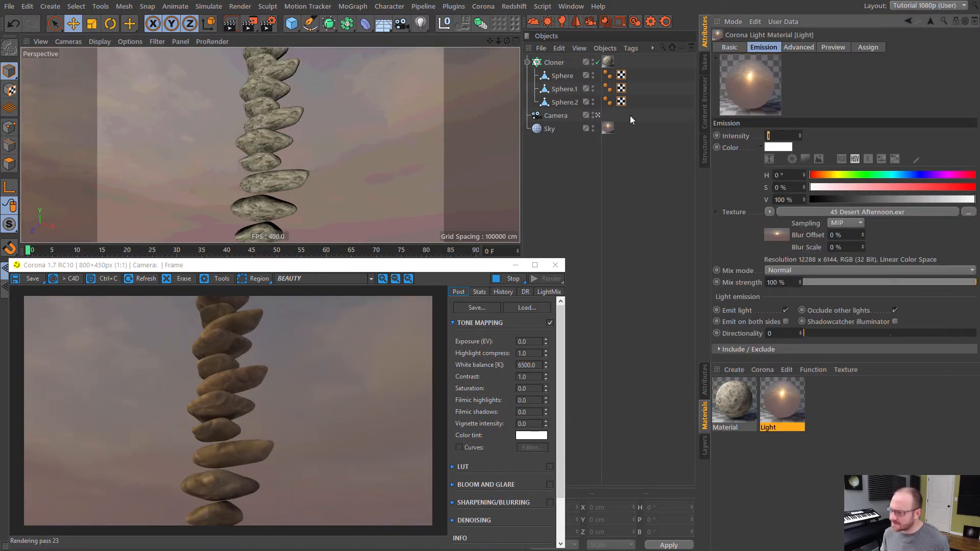
text(3)
key(Return)
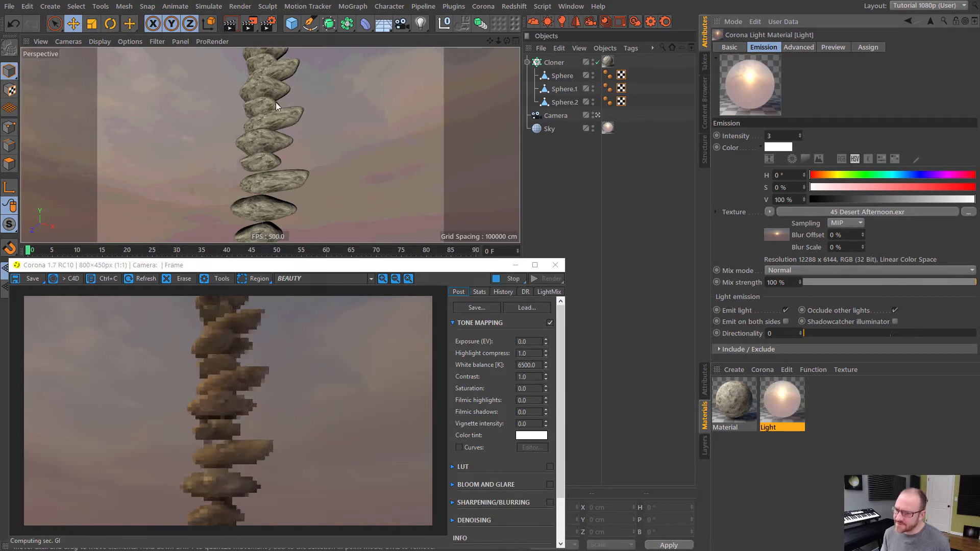
alt+drag(273, 127, 324, 170)
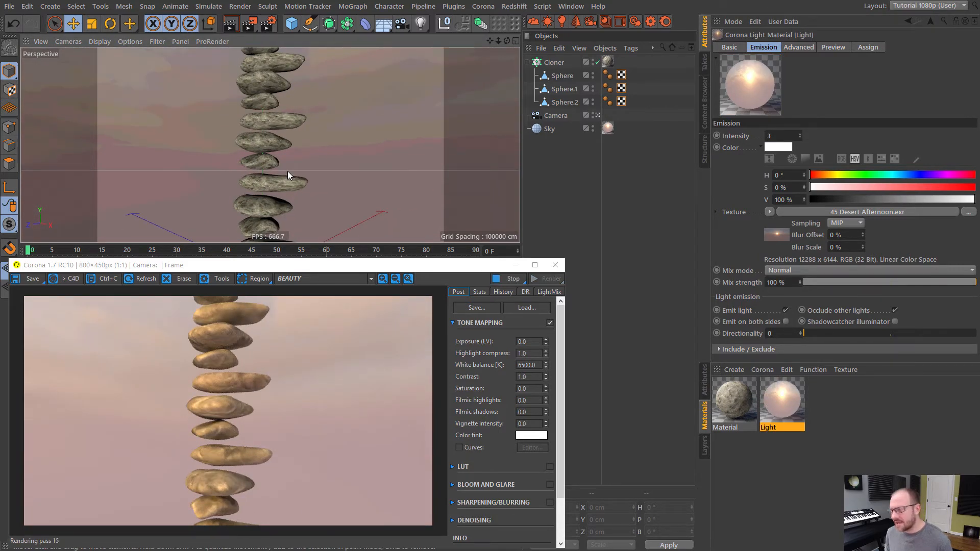
Copy the Noise shader from the Variation shader's Texture 1 and paste it into Texture 2.
click(736, 406)
click(777, 234)
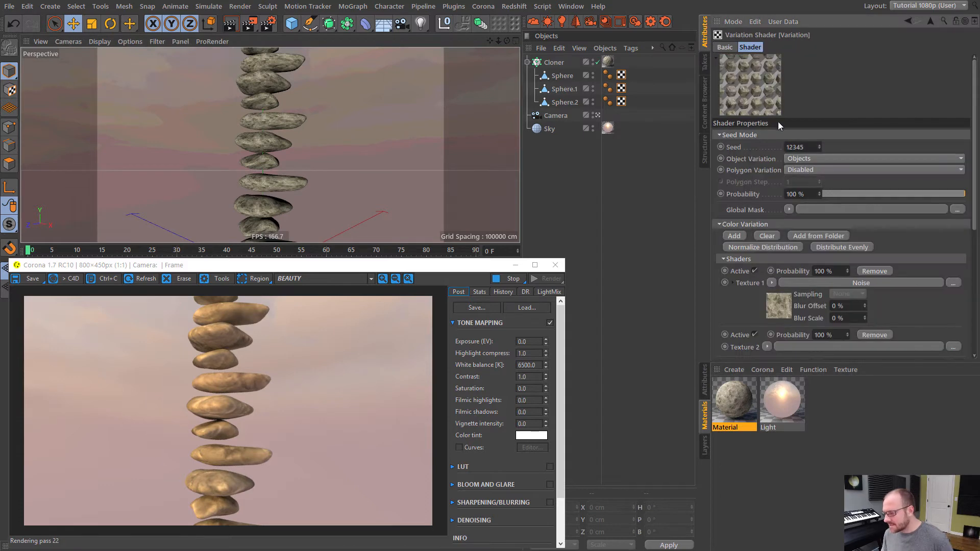
click(771, 283)
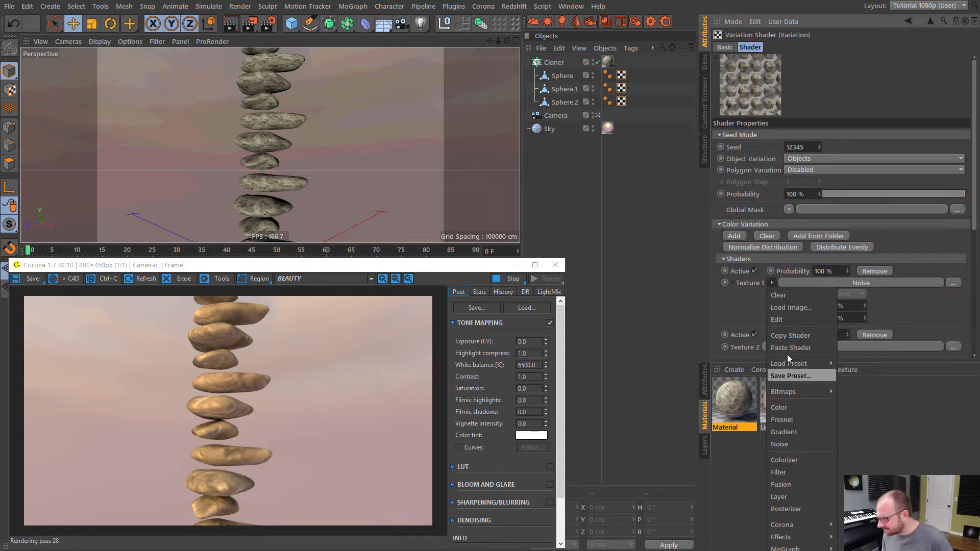
click(797, 336)
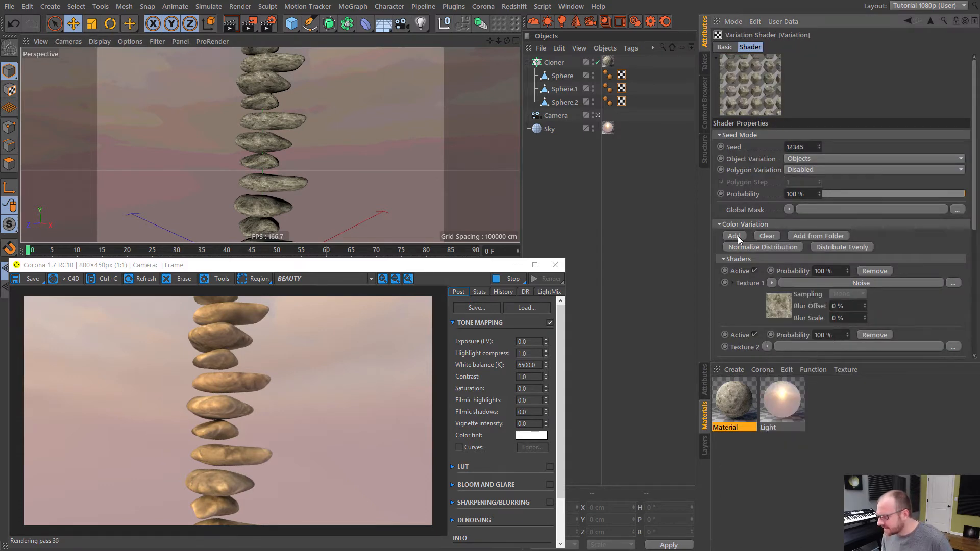
scroll(852, 253, down, 4)
click(766, 253)
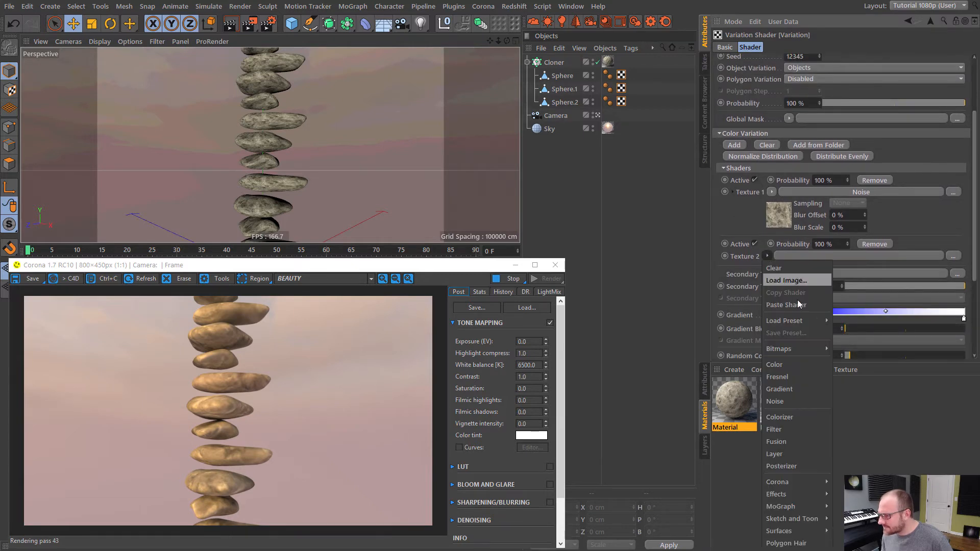
click(799, 307)
Open the Texture 2 Noise shader and set its noise type to Naki.
click(779, 276)
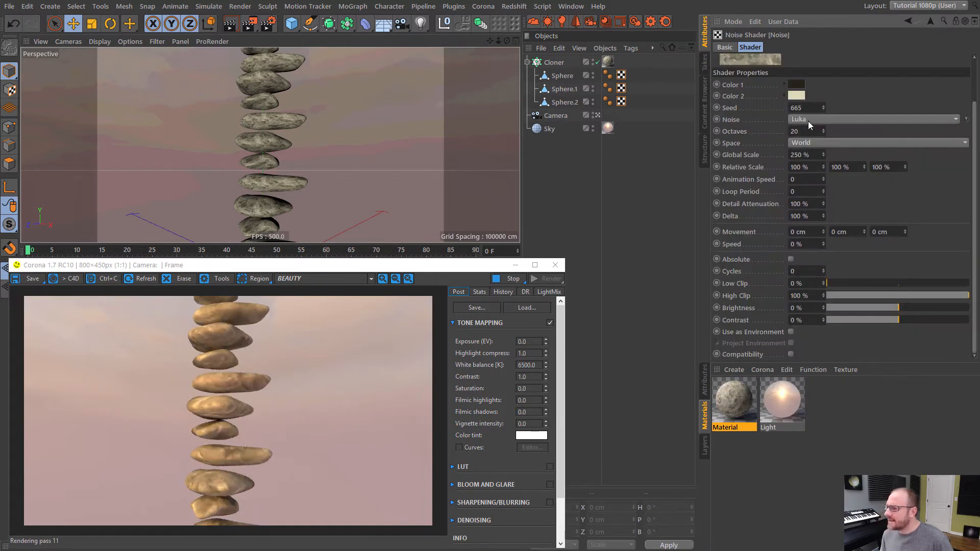
click(811, 121)
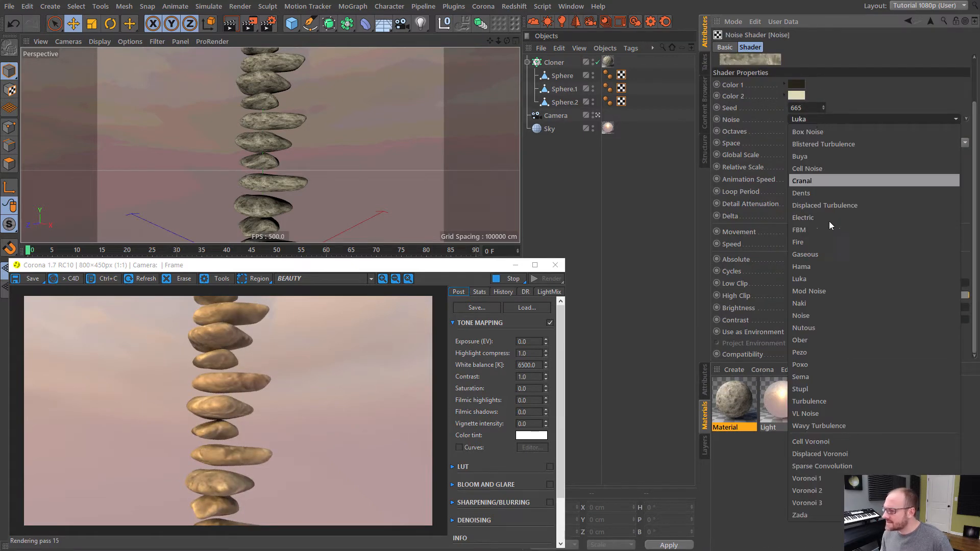
click(800, 303)
scroll(974, 137, up, 1)
scroll(974, 137, up, 1)
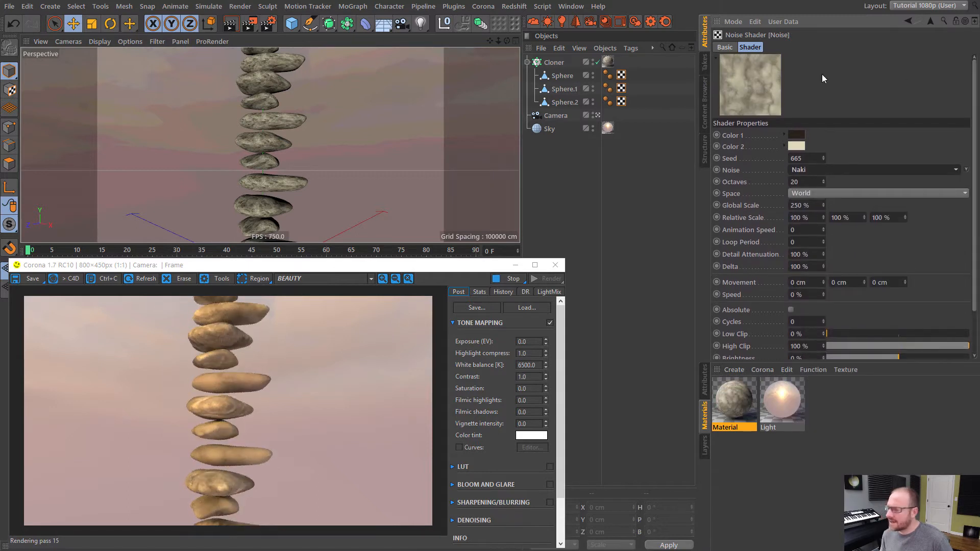
Recolor the Naki noise with a dark teal Color 1 and a pale blue-green Color 2.
click(797, 134)
drag(787, 130, 825, 131)
click(787, 142)
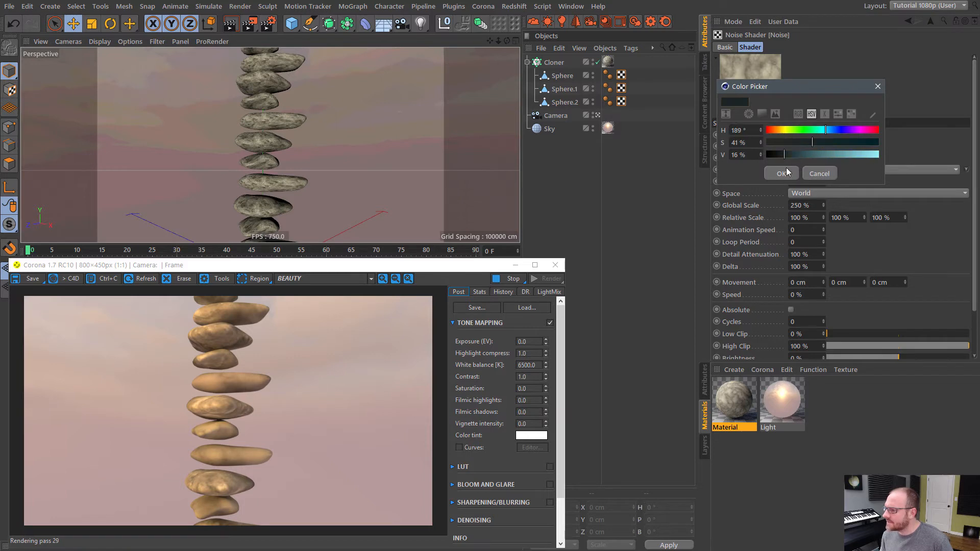
click(782, 156)
click(781, 173)
click(799, 148)
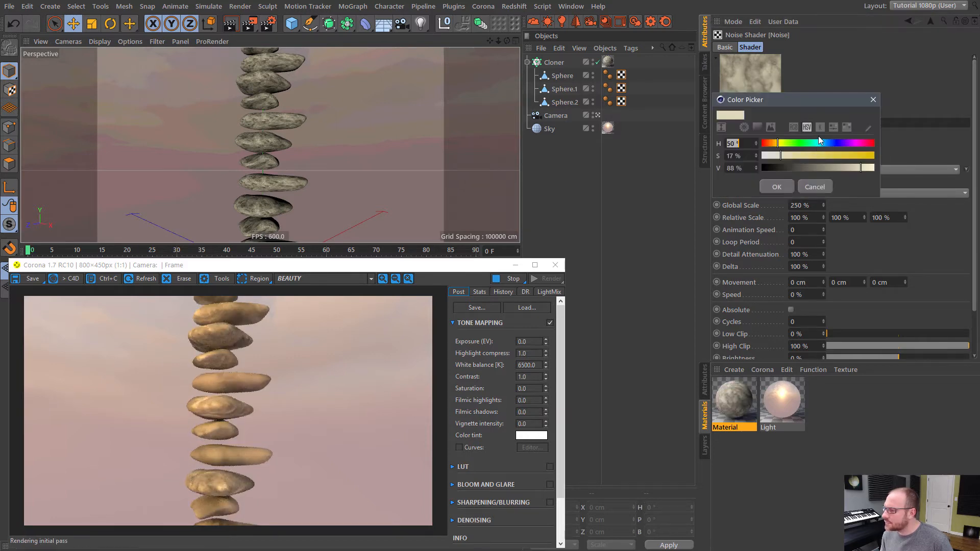
click(819, 141)
click(775, 187)
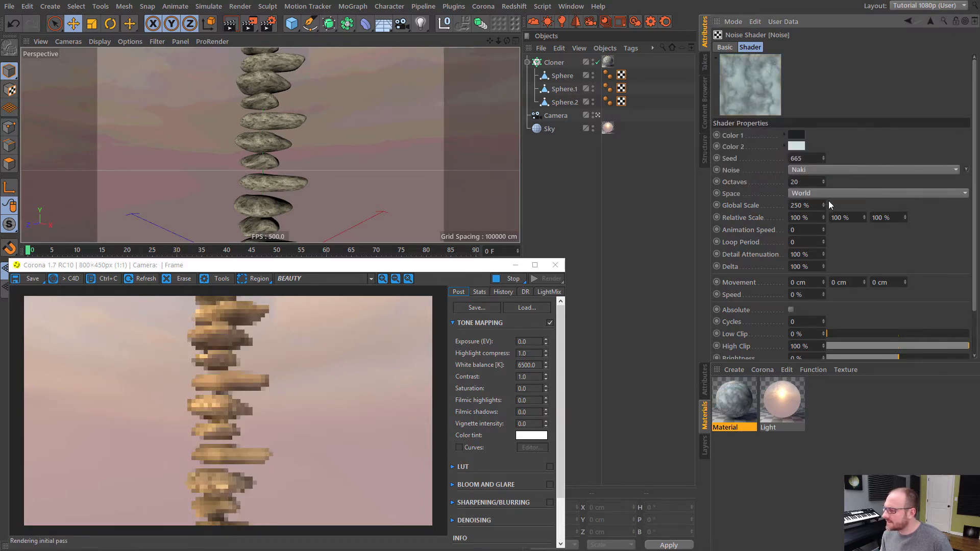
Set the Naki noise's contrast to 27 % and return to the Variation shader.
scroll(934, 311, down, 1)
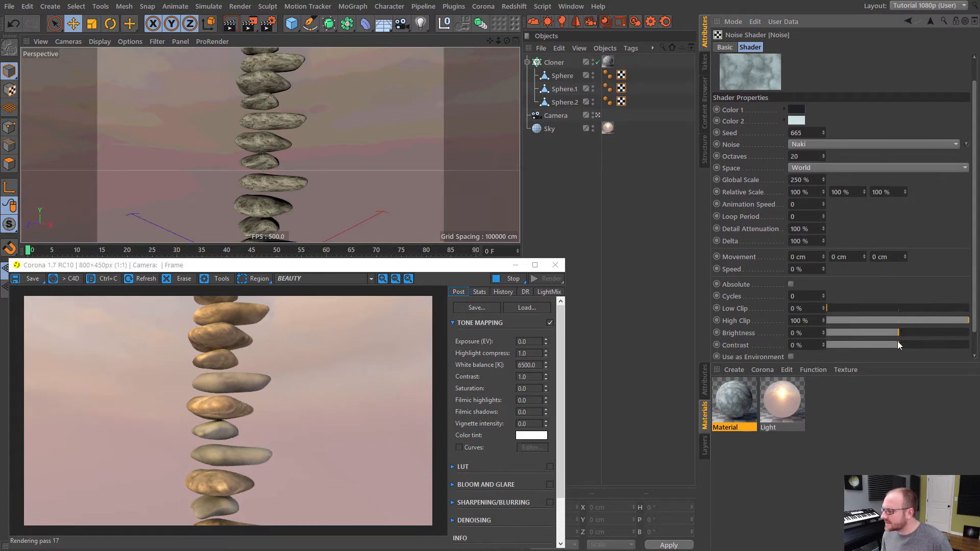
drag(898, 342, 918, 347)
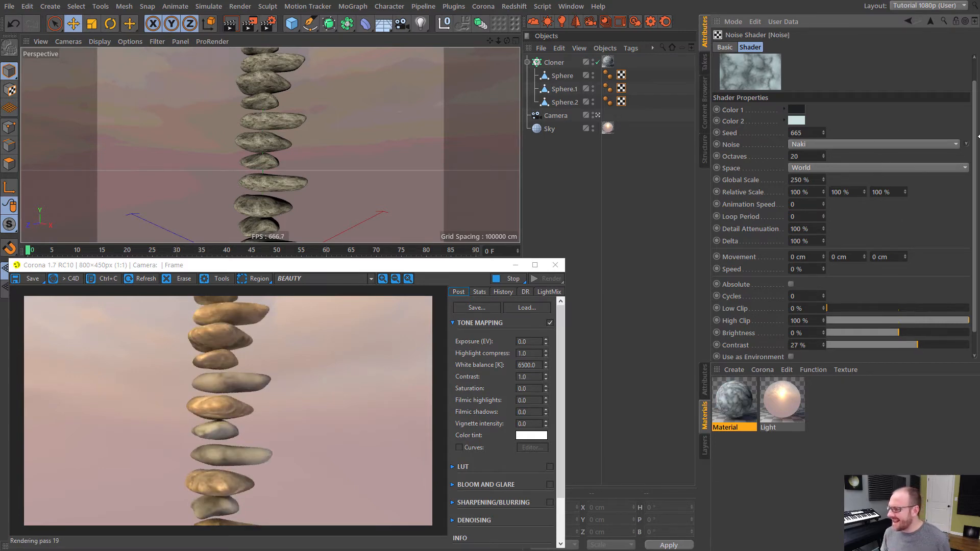
click(931, 21)
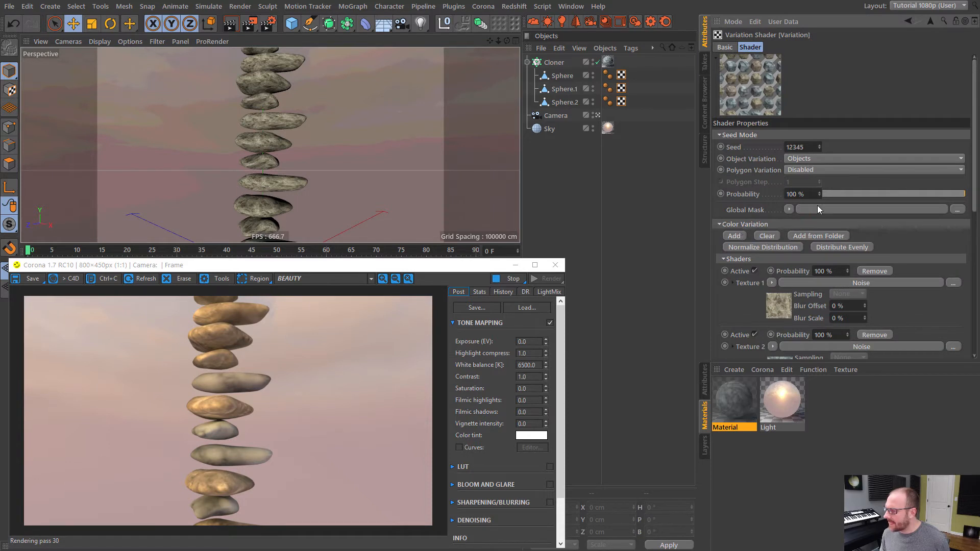
Add a third texture slot to the Color Variation and paste a copy of Texture 2's Noise shader into it.
drag(974, 168, 973, 220)
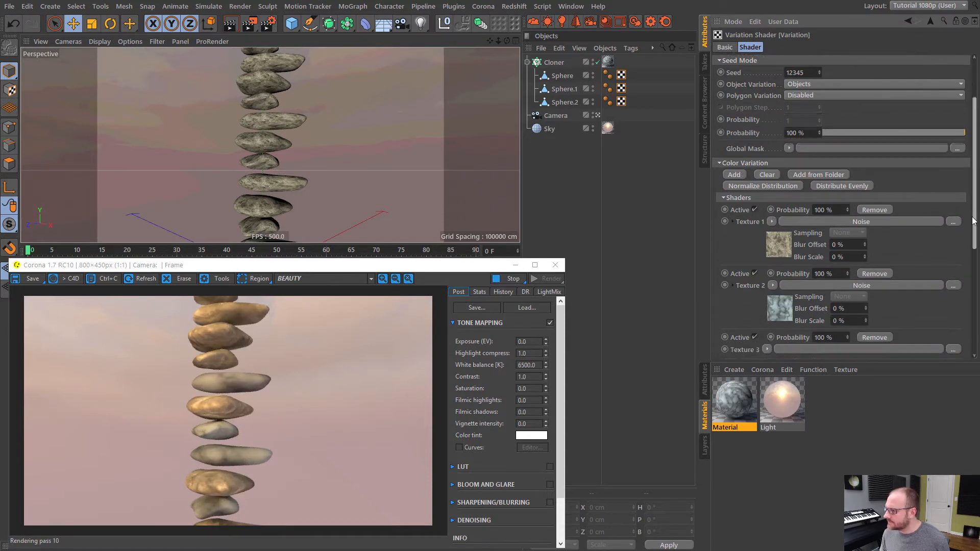
scroll(896, 209, down, 3)
click(773, 162)
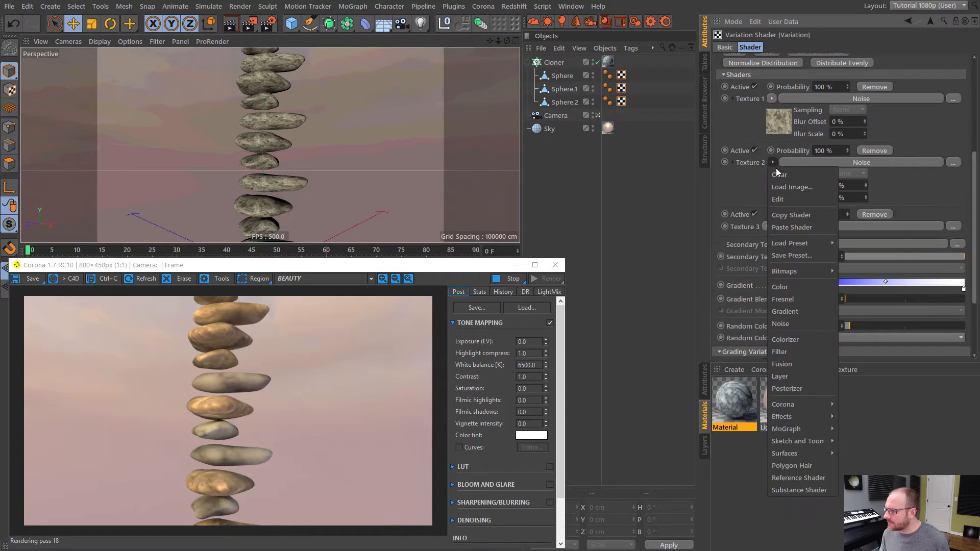
click(786, 213)
click(772, 225)
click(786, 278)
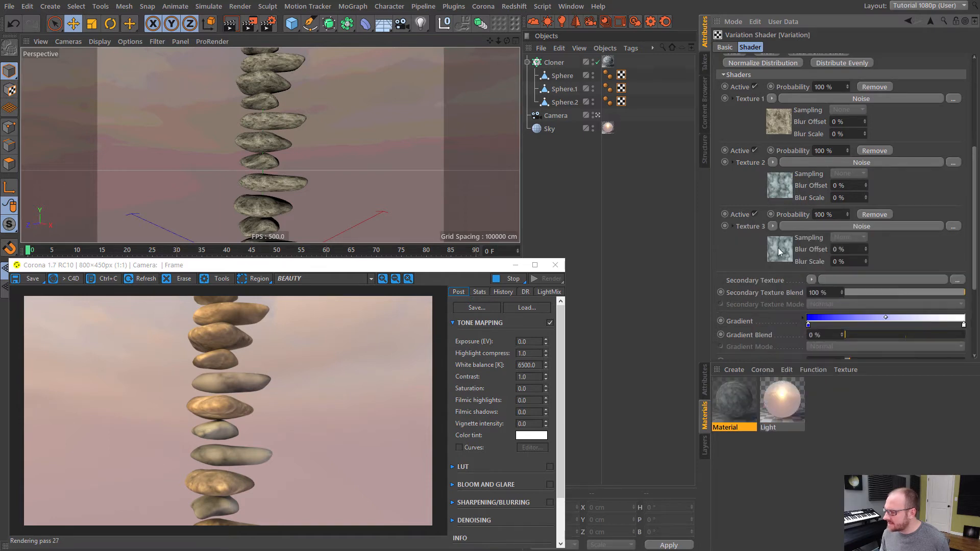
Open the Texture 3 Noise shader and set its noise type to Stupl.
click(777, 247)
click(809, 121)
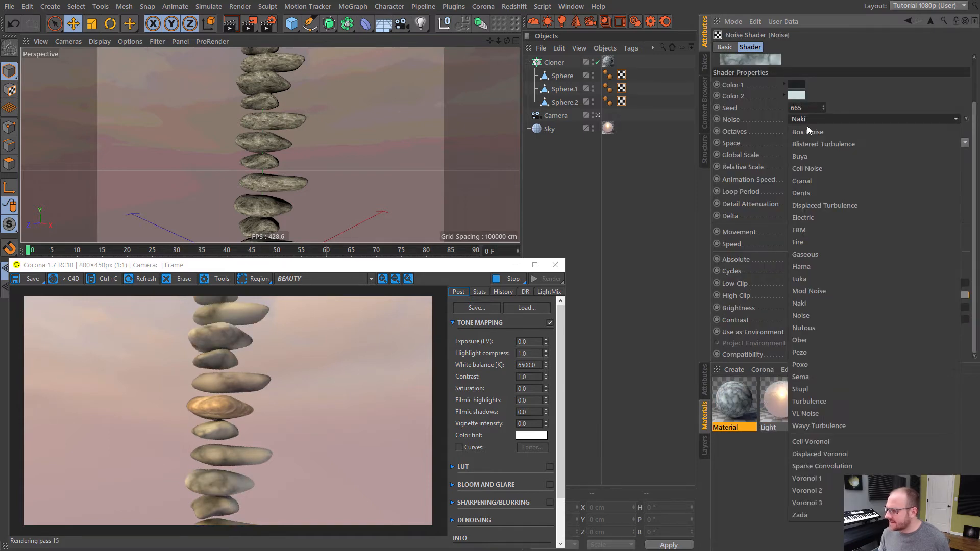
click(808, 387)
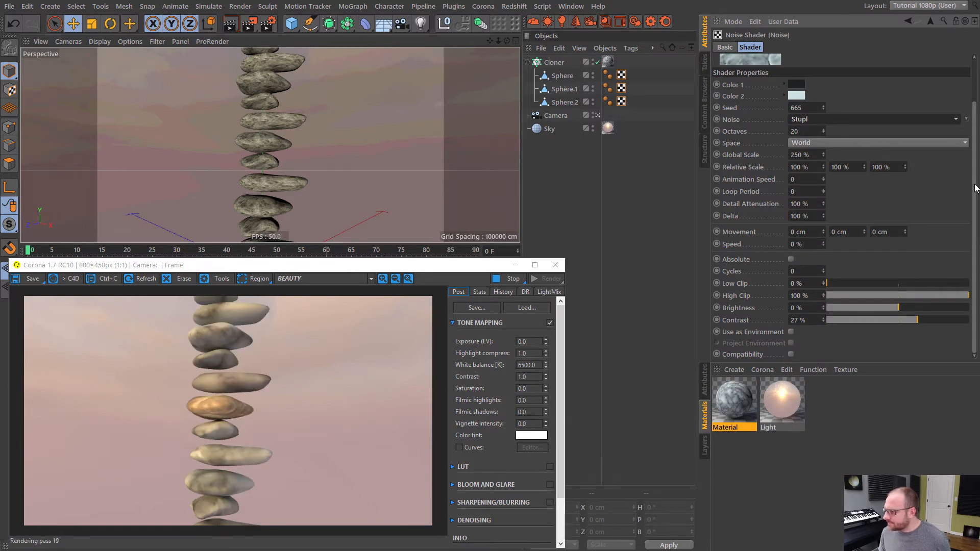
scroll(976, 188, up, 3)
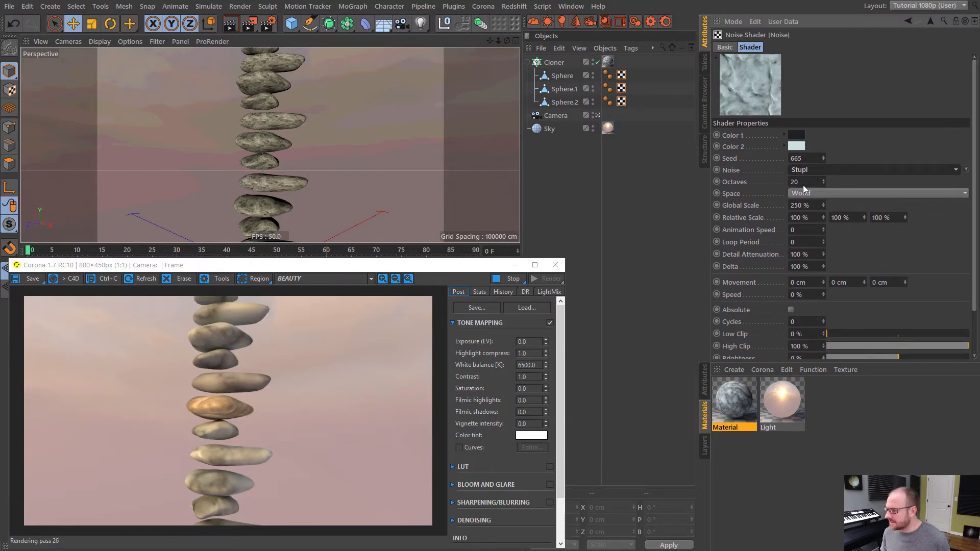
Recolor the Stupl noise with a dark brown Color 1 and a warm tan Color 2, and inspect the stones from another angle.
click(796, 134)
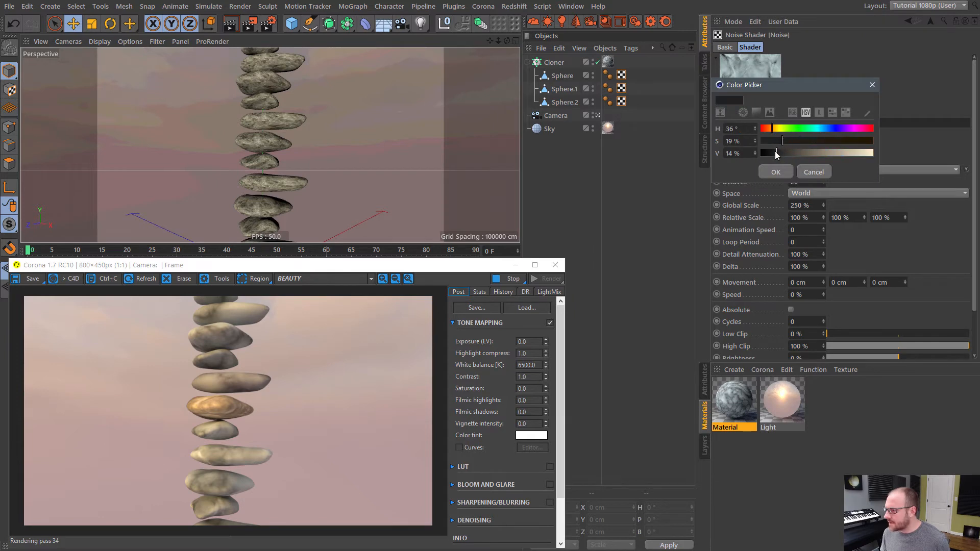
click(775, 171)
click(799, 147)
click(776, 142)
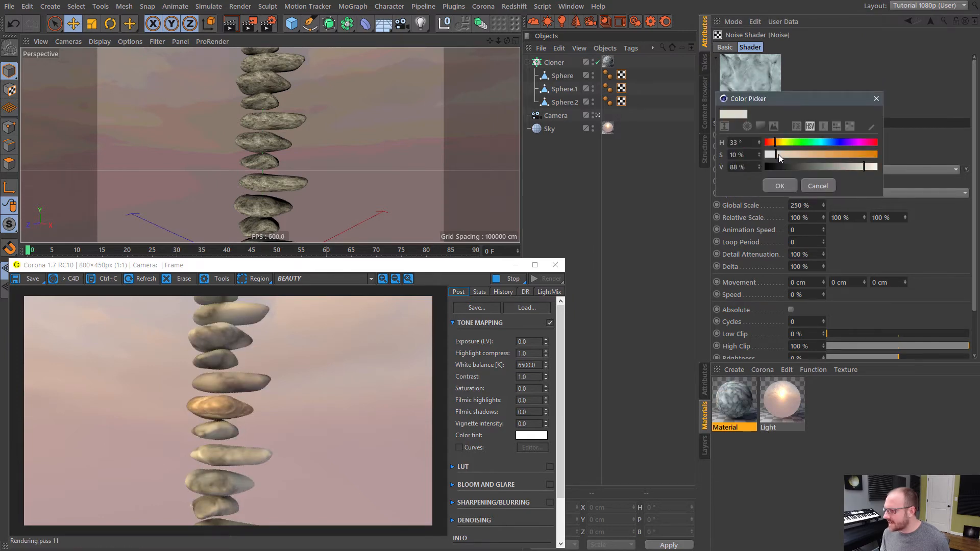
drag(778, 154, 798, 154)
click(784, 183)
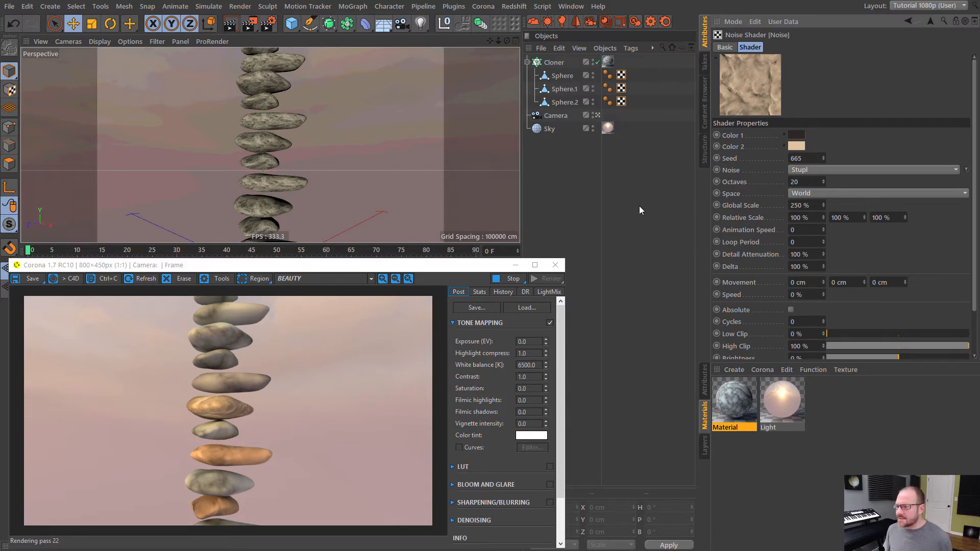
alt+drag(282, 122, 263, 188)
alt+drag(265, 139, 270, 177)
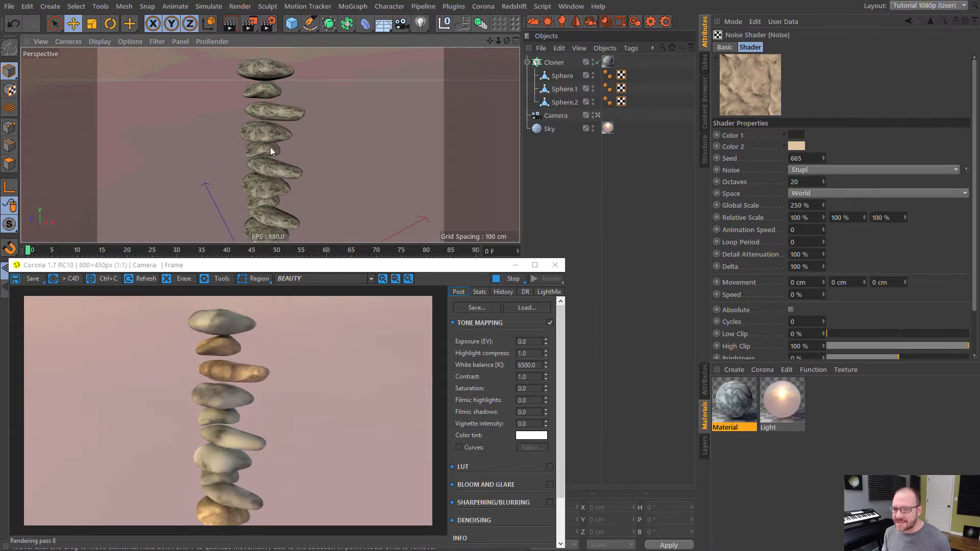
Select the stone material and enable its Displacement channel.
click(752, 446)
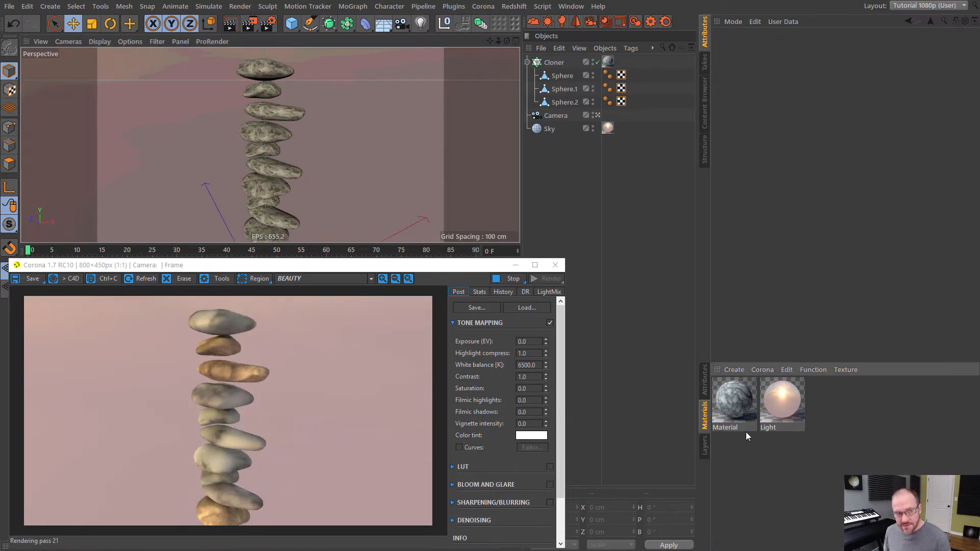
click(746, 429)
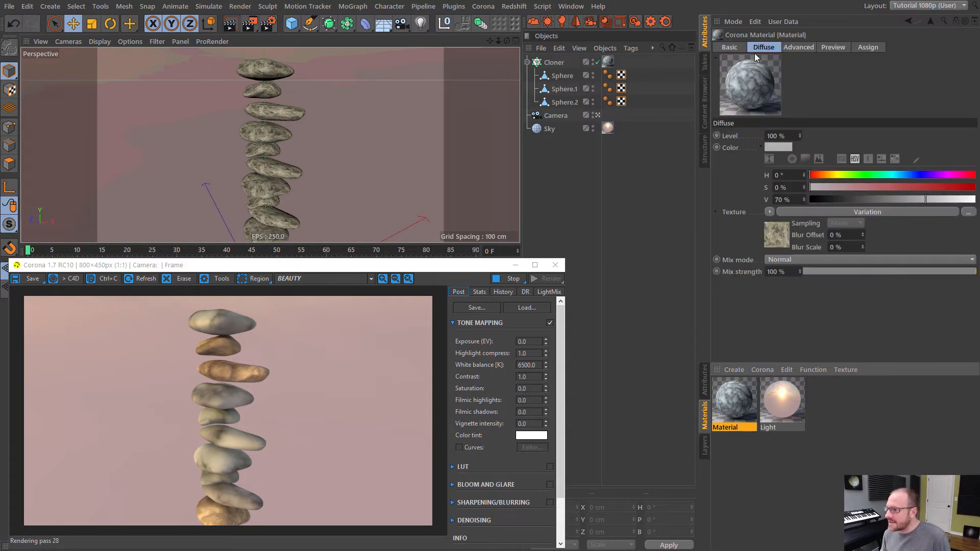
click(729, 48)
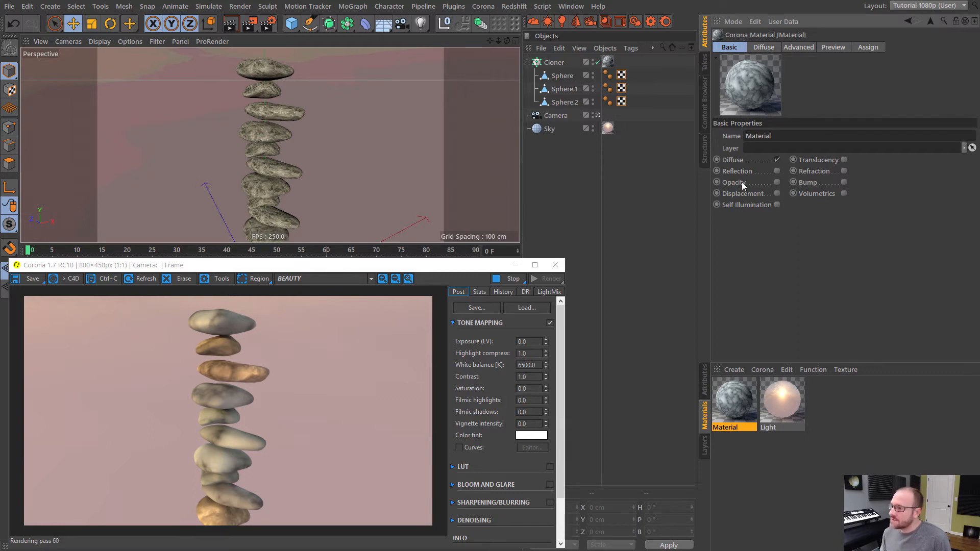
click(777, 193)
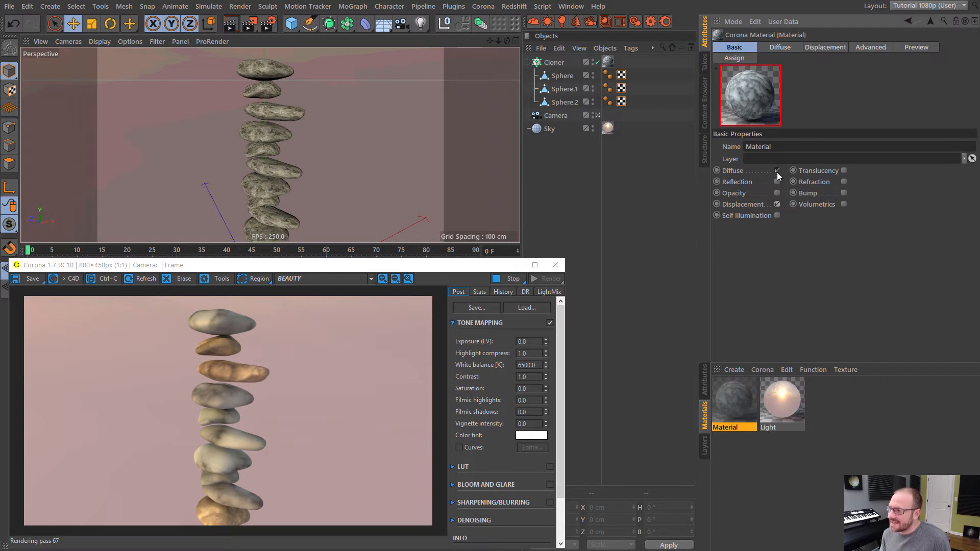
Load a Reference Shader as the displacement texture and link it to the stone material's Variation shader.
click(824, 49)
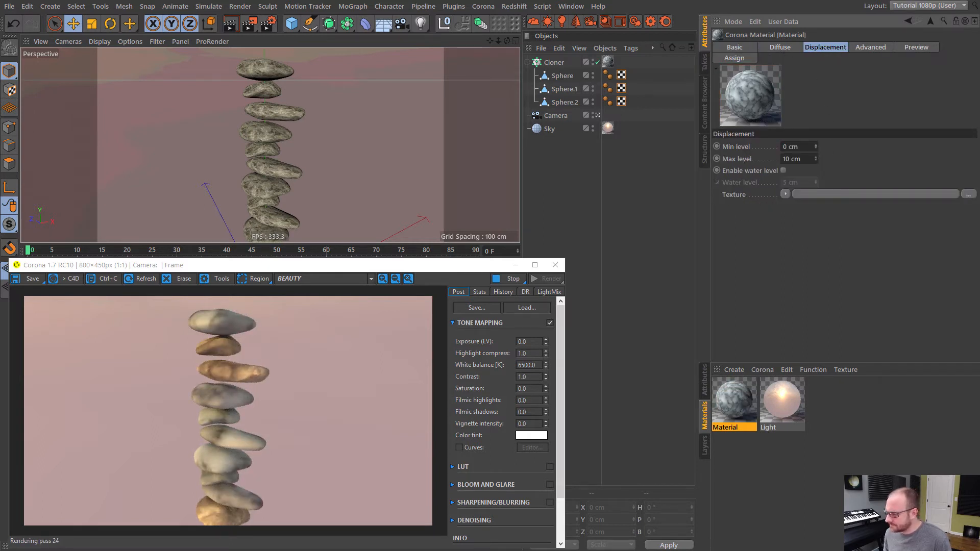
click(785, 194)
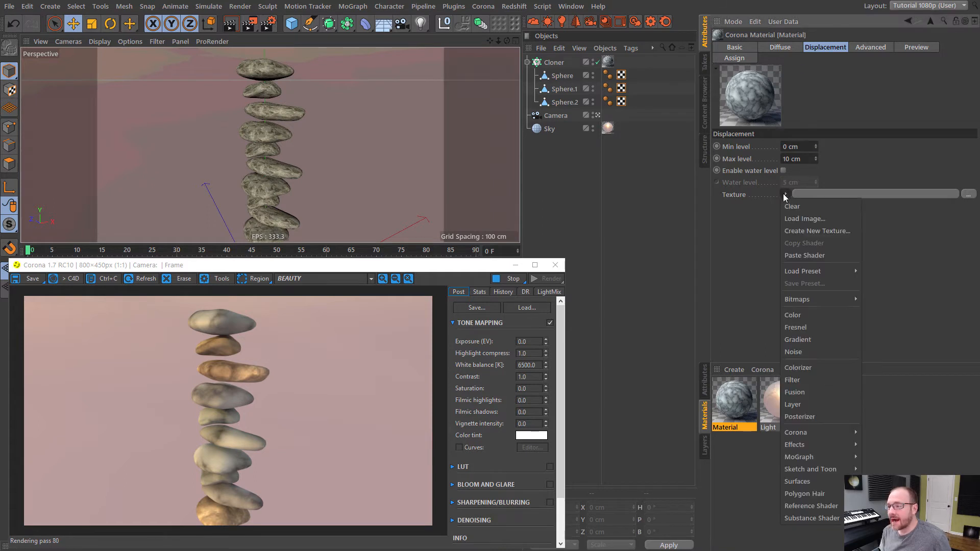
click(829, 506)
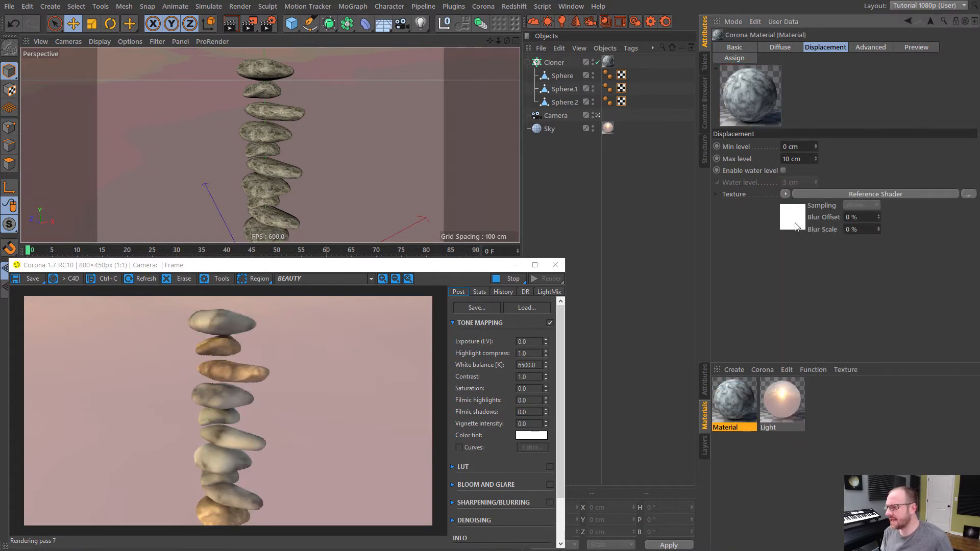
click(806, 192)
click(747, 134)
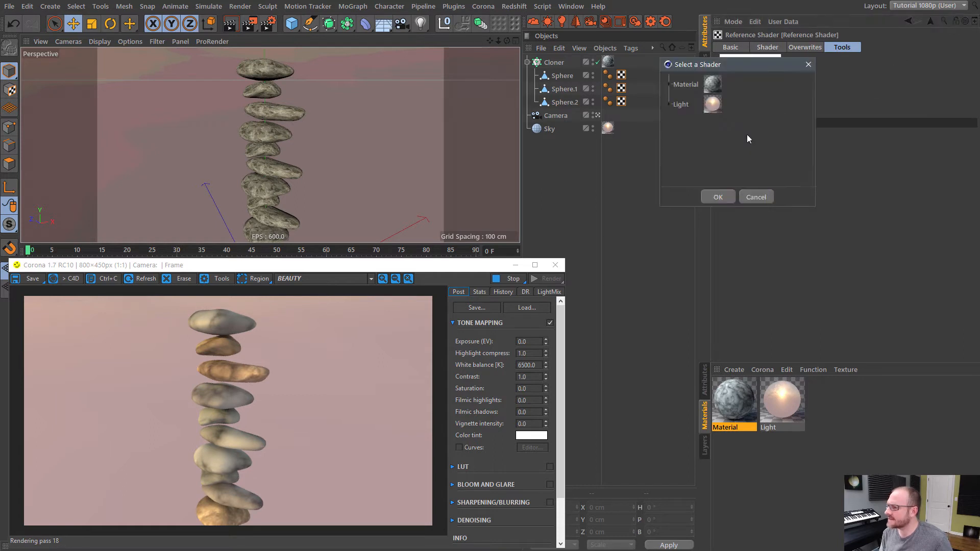
click(670, 85)
click(693, 107)
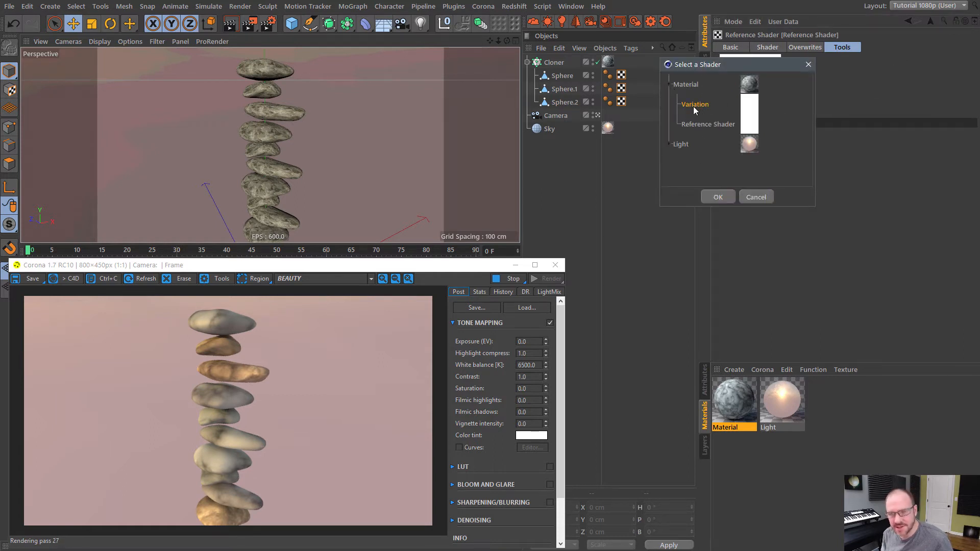
click(718, 195)
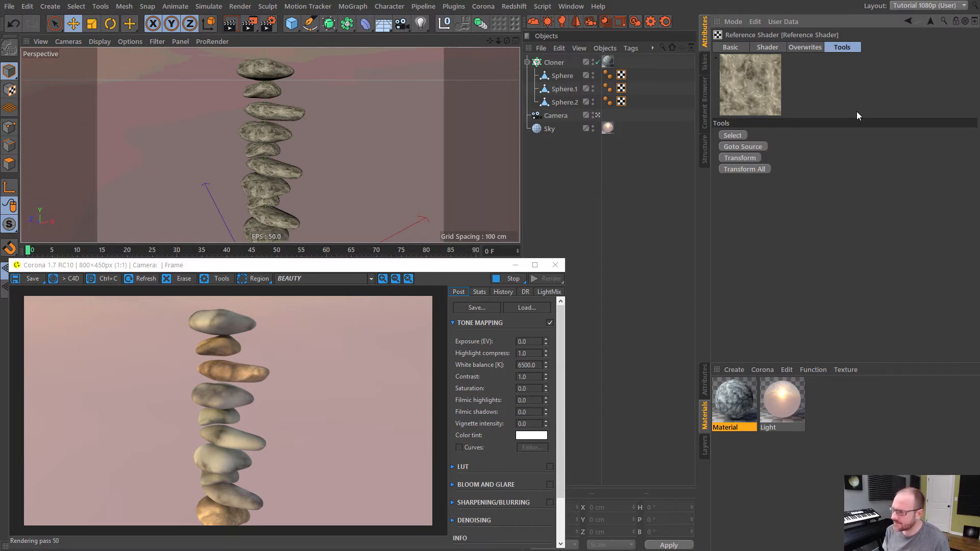
Wrap the displacement's Reference Shader in a Filter shader with Saturation -100 % and Contrast 27 %.
click(929, 22)
click(786, 194)
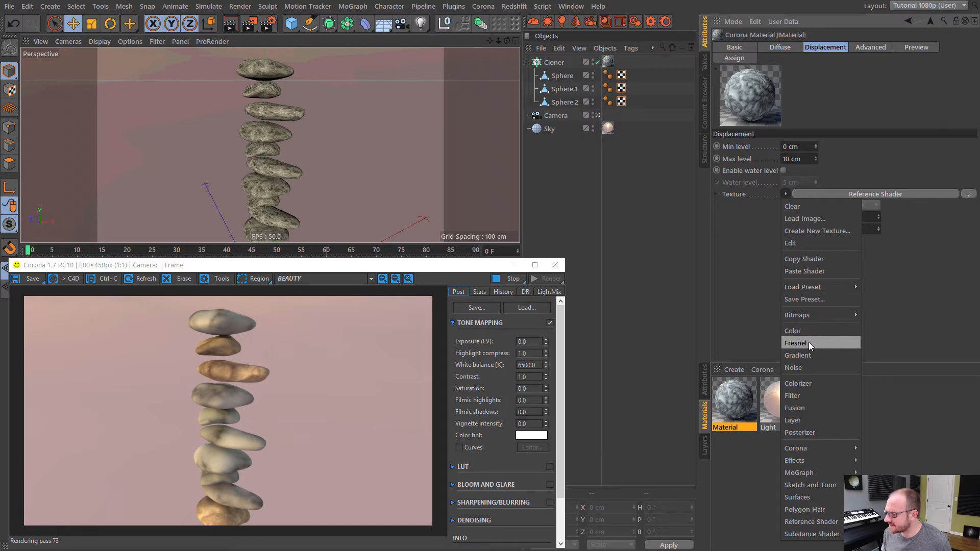
click(803, 396)
click(867, 194)
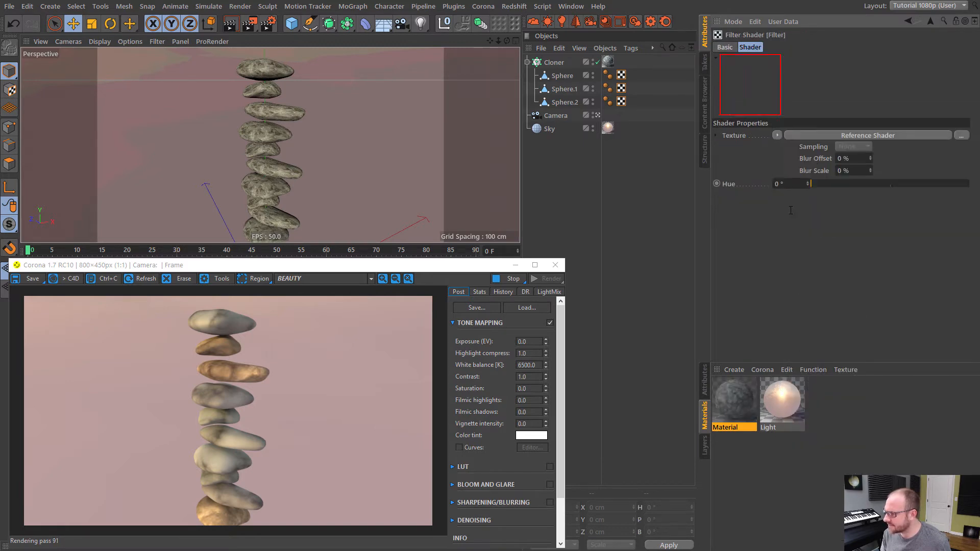
drag(886, 196, 810, 196)
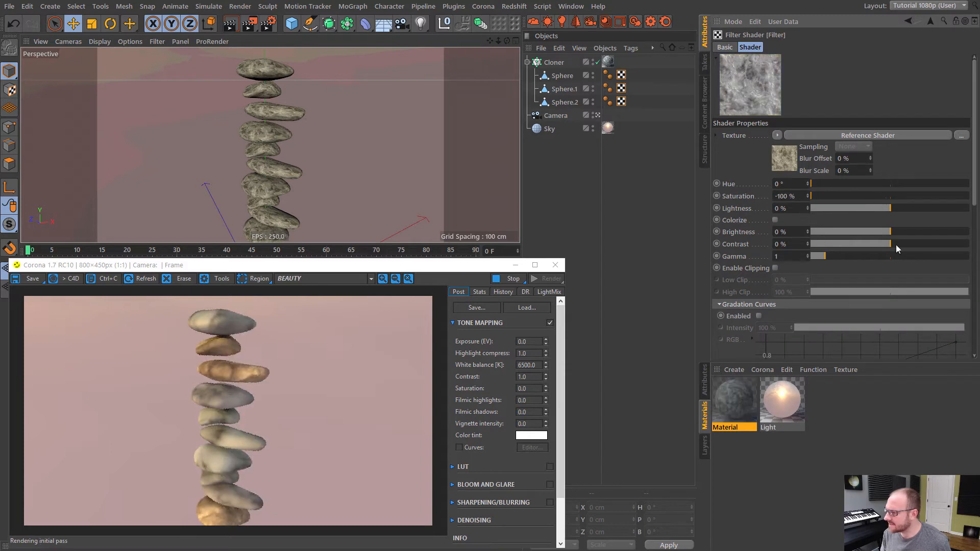
click(904, 245)
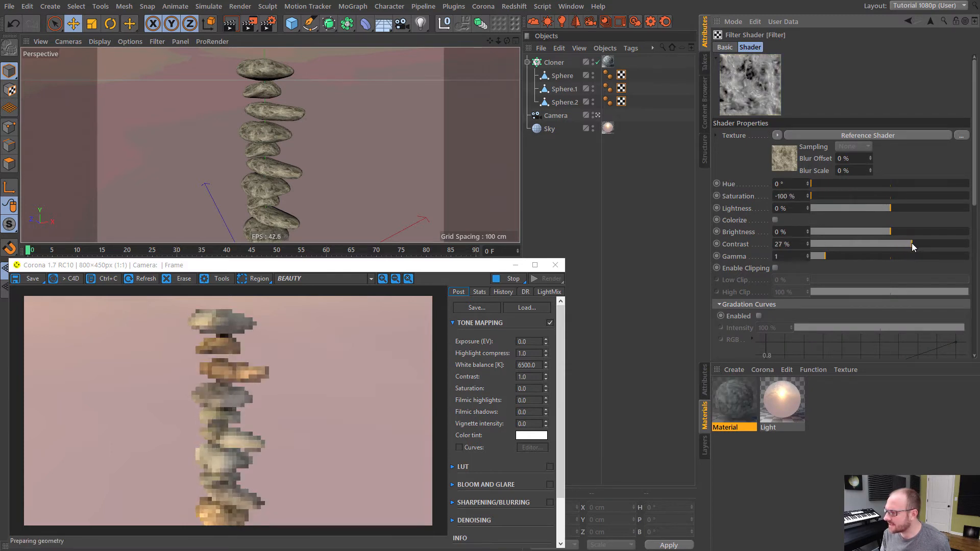
Set the stone material's displacement Max level to 5 cm and Min level to -2 cm.
click(758, 431)
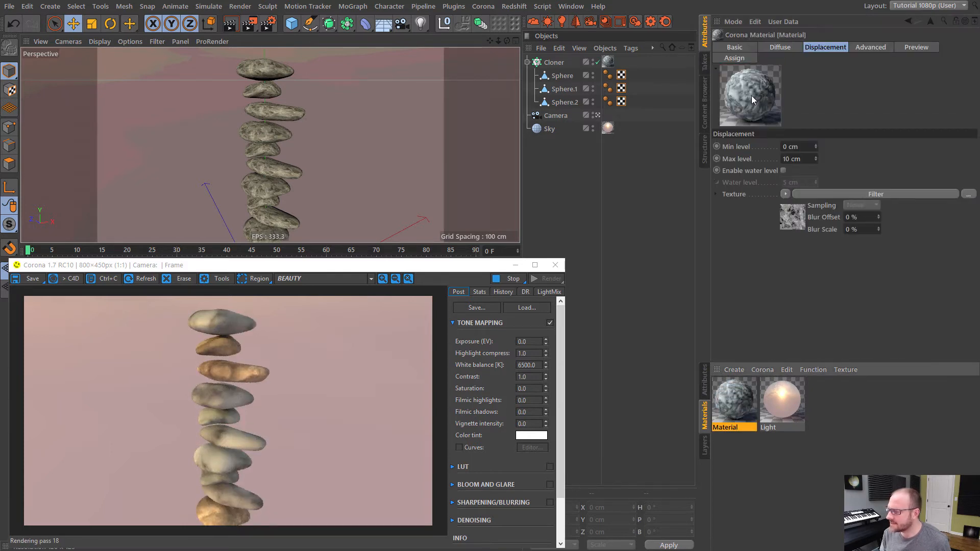
click(794, 159)
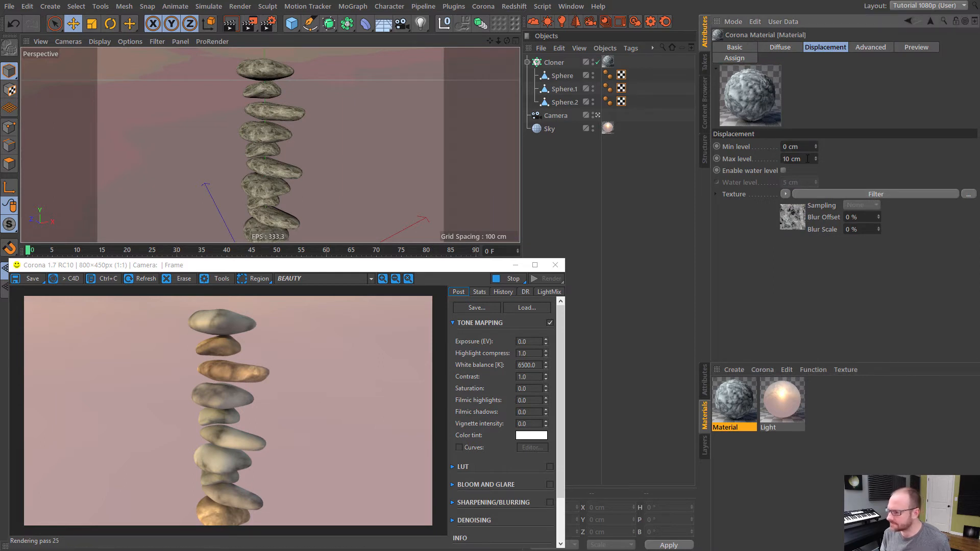
text(5)
key(Return)
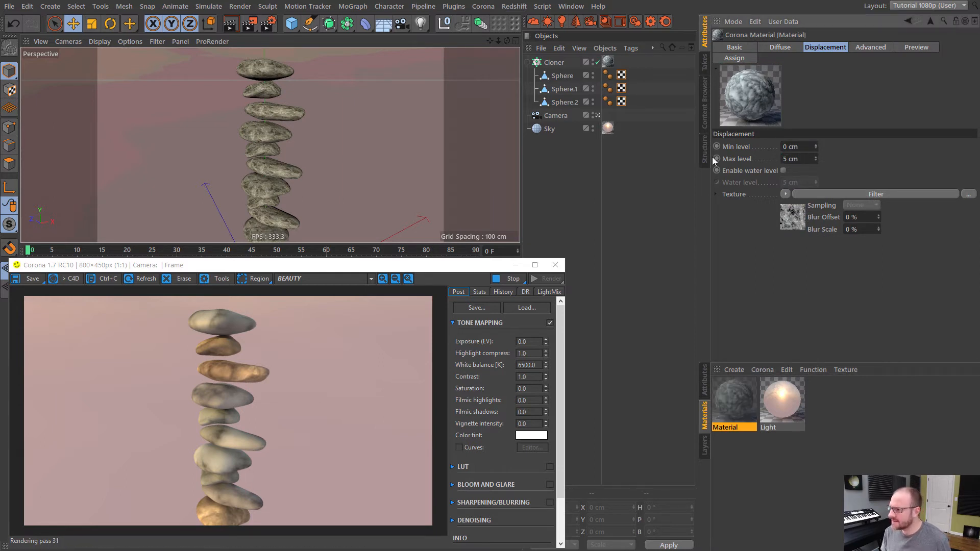
click(792, 146)
text(-2)
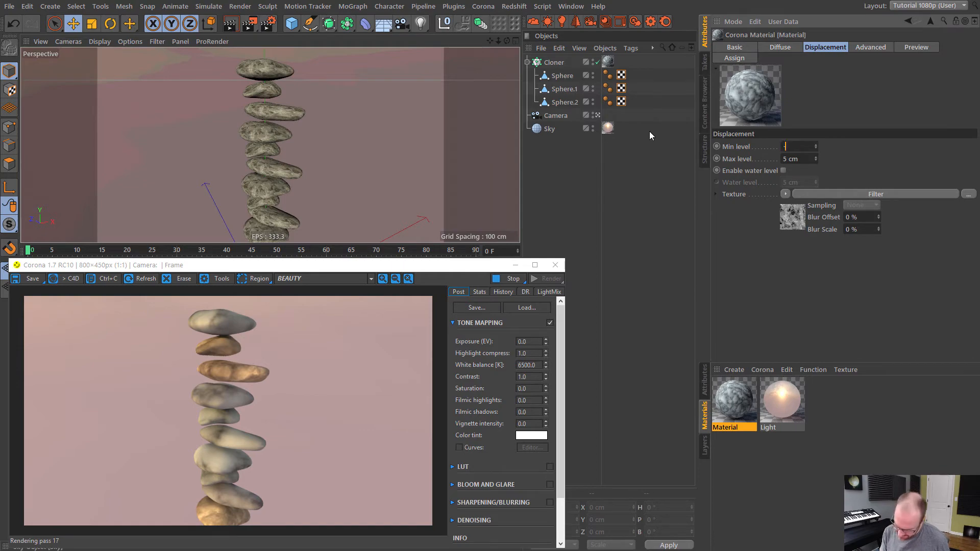
key(Return)
Restart the interactive Corona render and examine the displaced stones from a closer view.
click(758, 434)
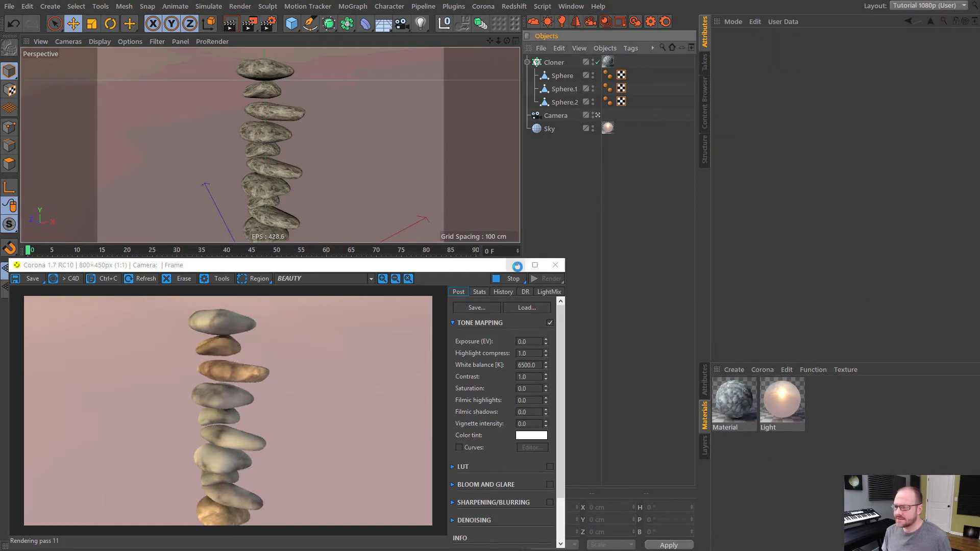
click(564, 256)
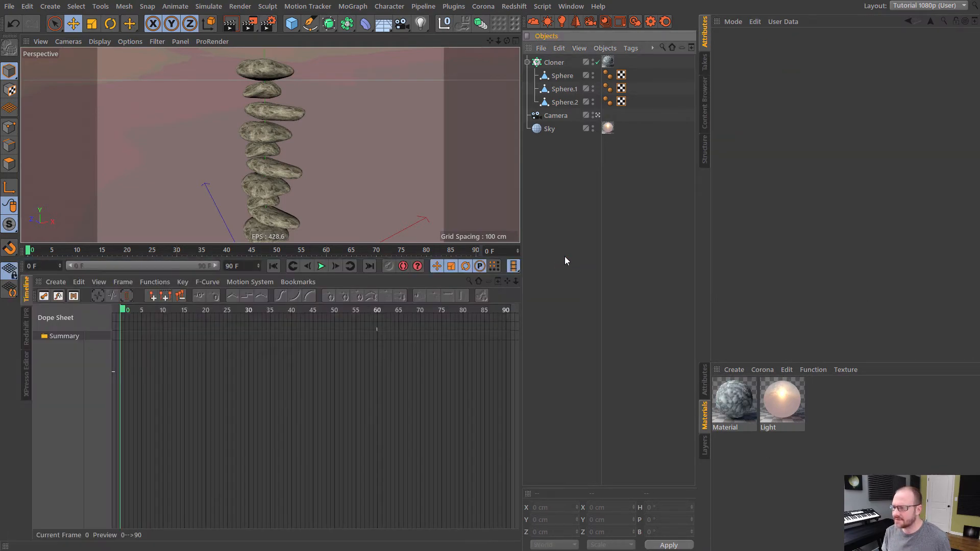
click(635, 22)
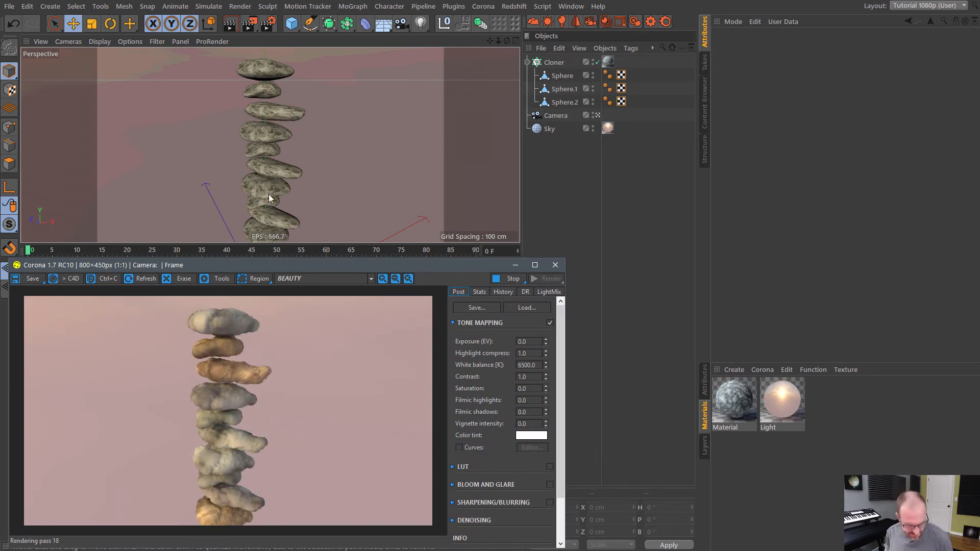
mouse_move(274, 111)
alt+mouse_down()
mouse_move(266, 90)
mouse_move(277, 106)
alt+mouse_up()
scroll(277, 105, up, 2)
scroll(277, 107, up, 2)
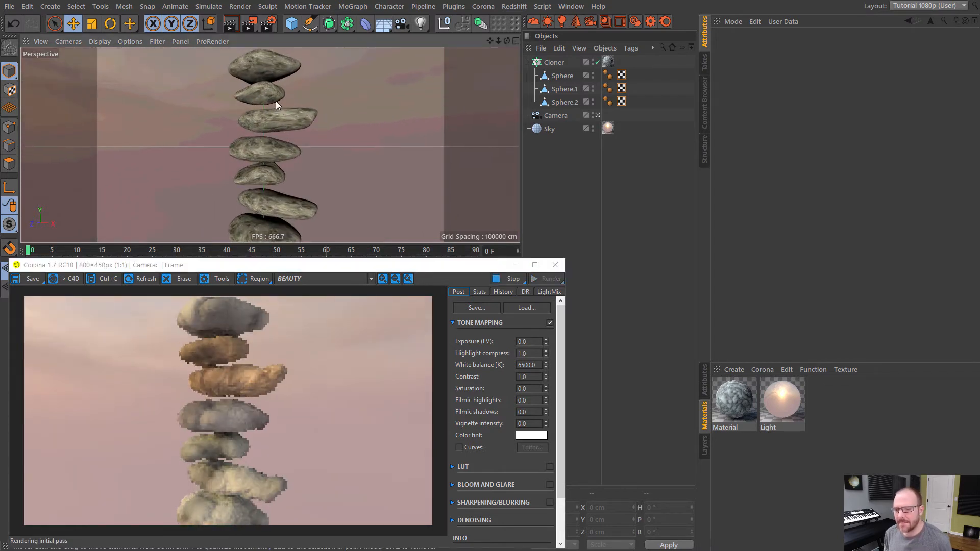
Lower the stone material's displacement Max level to 2 cm and check the stones in a restarted interactive render.
click(737, 400)
click(799, 159)
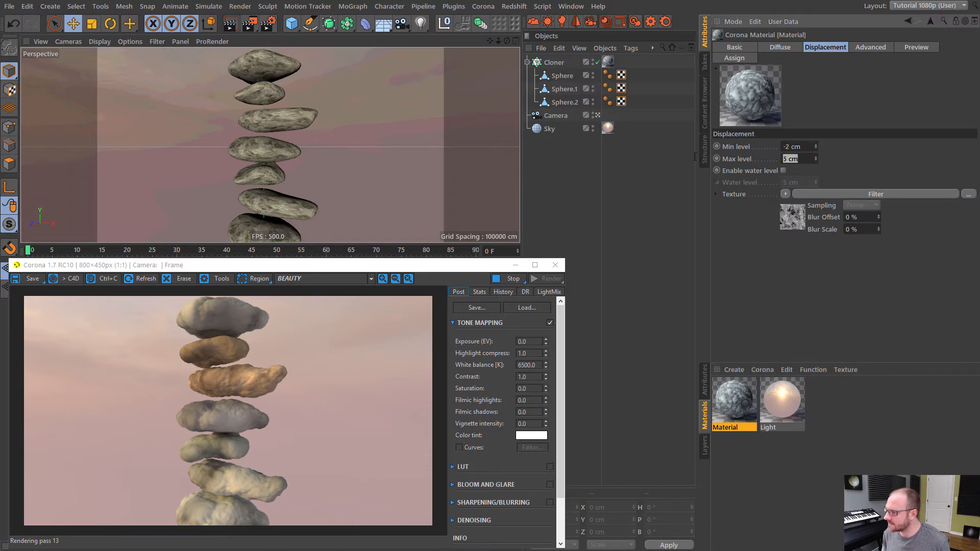
text(2)
key(Return)
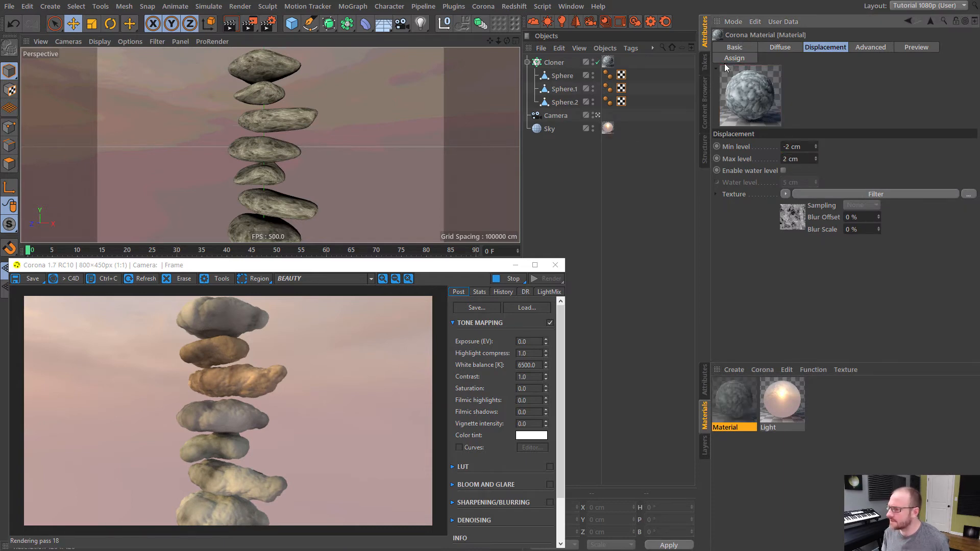
click(636, 21)
click(505, 316)
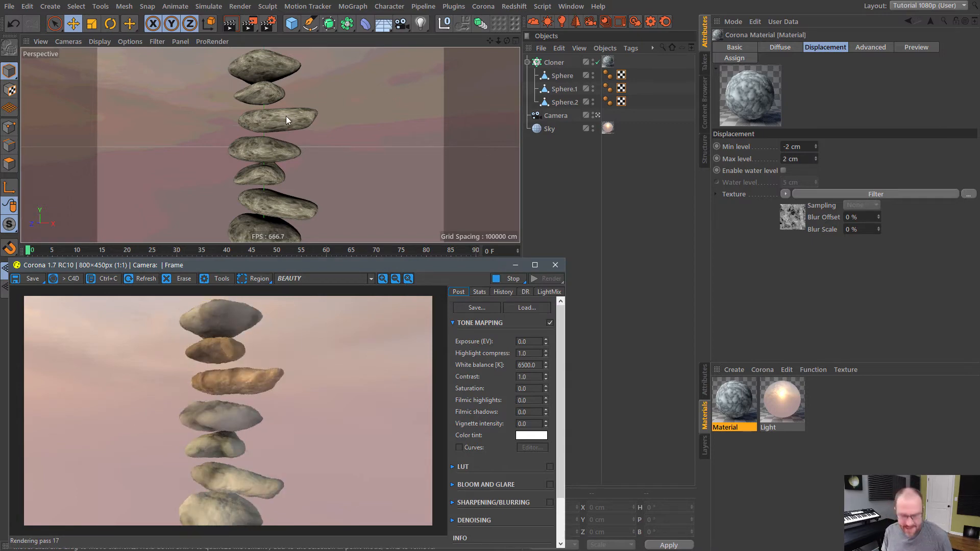
mouse_move(282, 118)
alt+mouse_down()
mouse_move(262, 166)
mouse_move(286, 99)
mouse_move(274, 113)
mouse_move(282, 114)
alt+mouse_up()
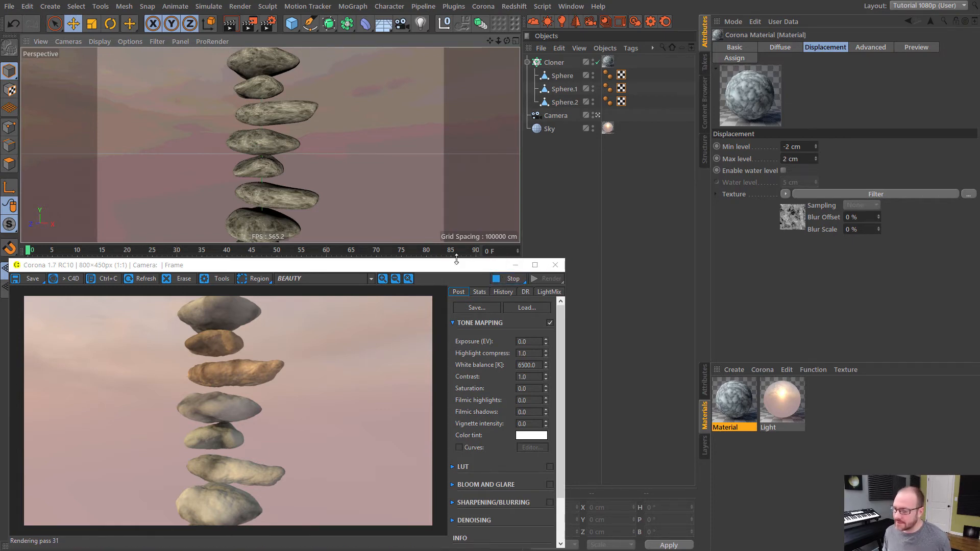
Close the interactive render and set Corona's displacement Screen size to 1 px in the render settings.
click(555, 265)
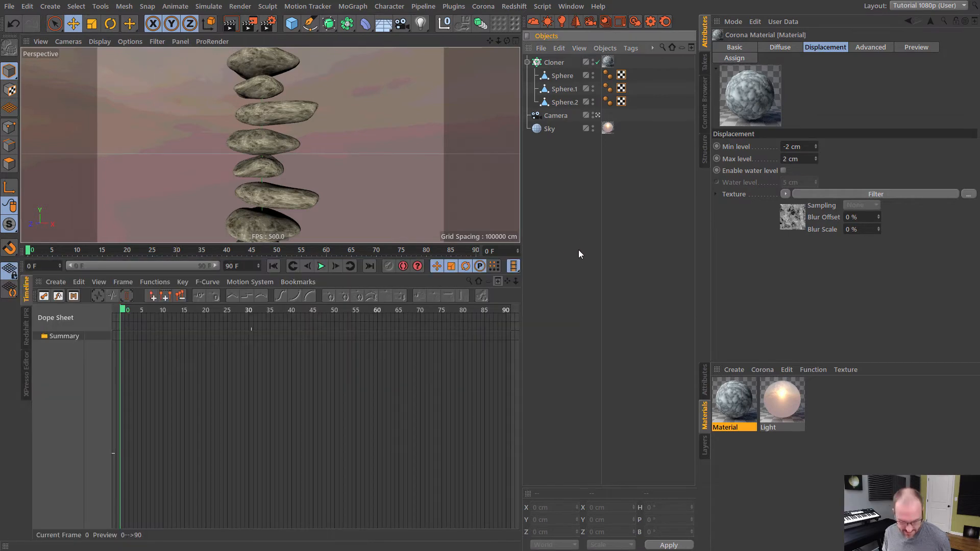
key(ctrl+b)
click(91, 114)
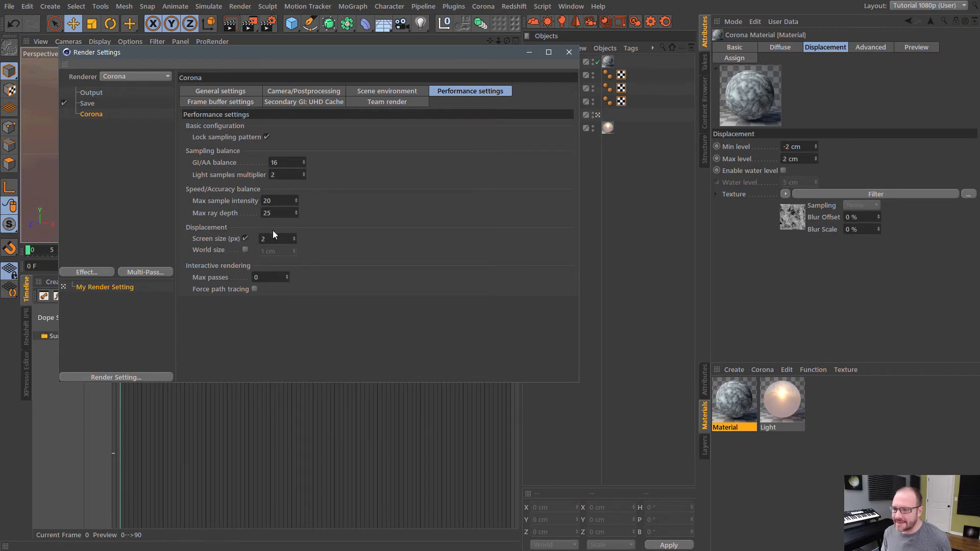
drag(267, 239, 176, 219)
text(1)
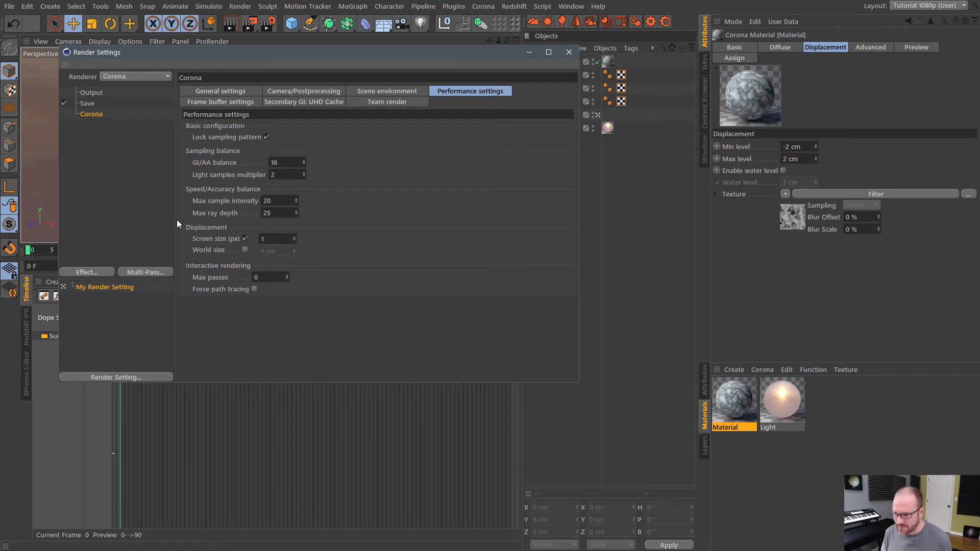
click(569, 52)
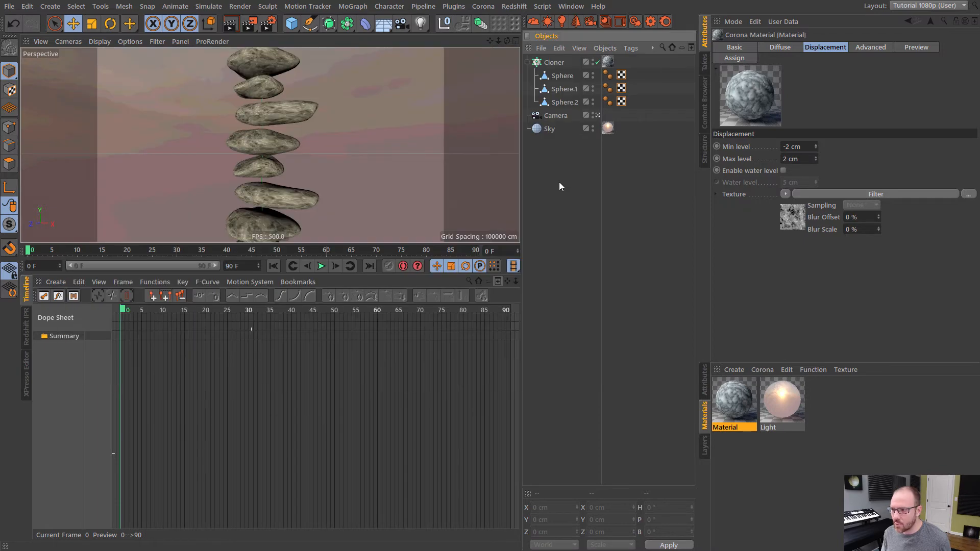
Render the stones to the Picture Viewer, delete the old unsaved renders from its history, and close the viewer.
key(shift+r)
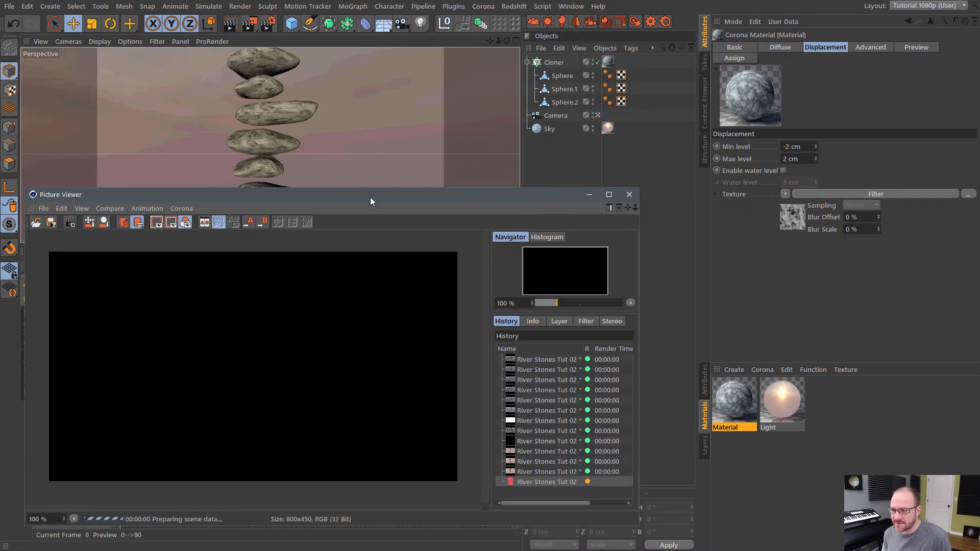
click(532, 359)
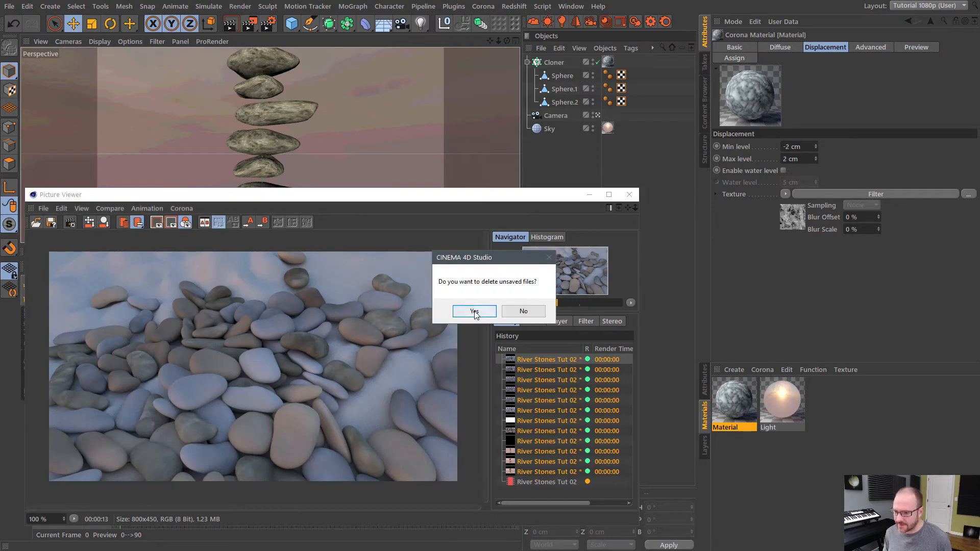
click(467, 311)
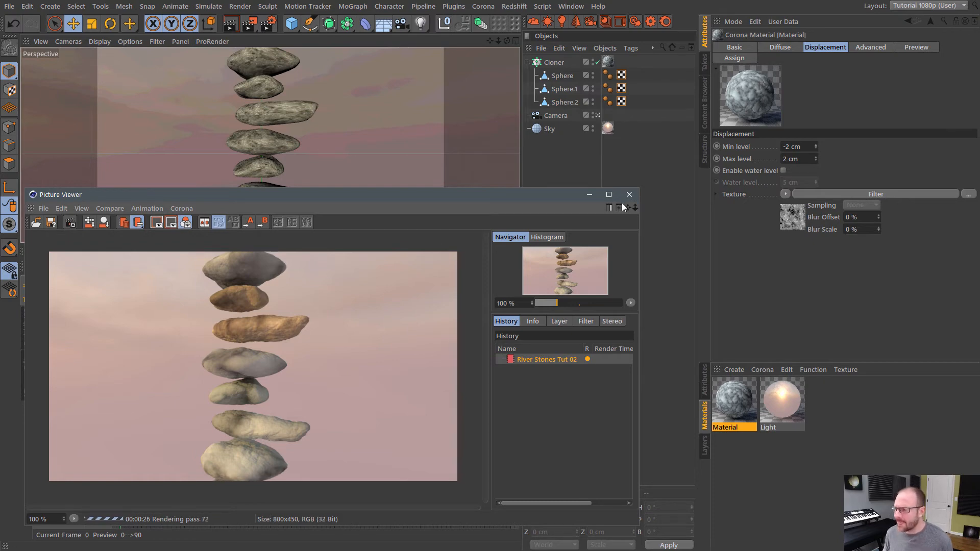
click(790, 208)
key(Return)
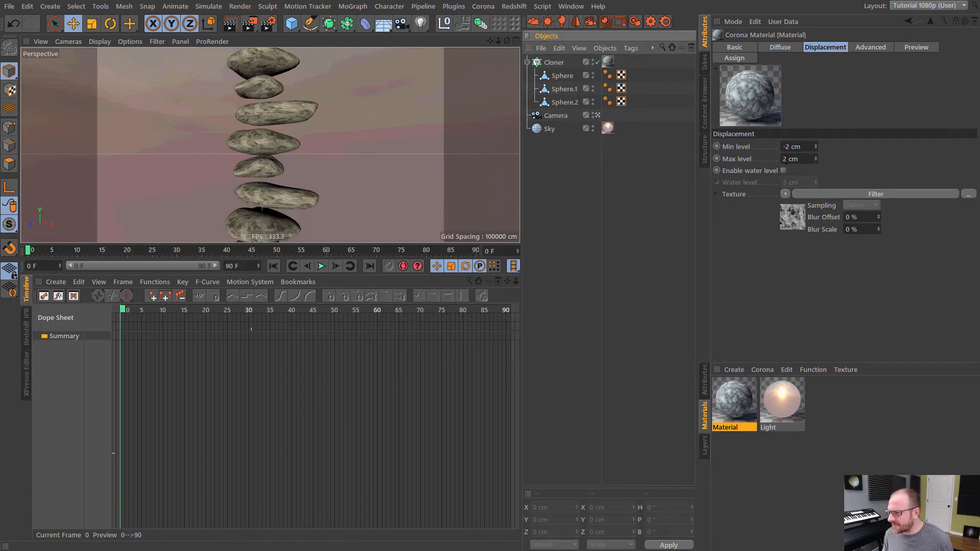
Set the stone material's displacement Max level to 1.5 cm and Min level to -1 cm.
drag(799, 159, 674, 139)
text(1.5)
key(Return)
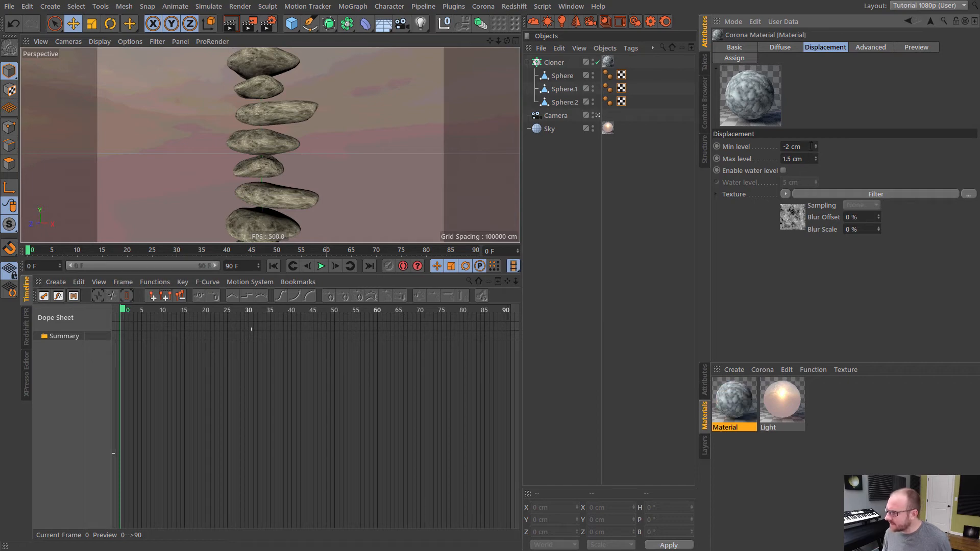
drag(810, 147, 638, 134)
text(-1)
key(Return)
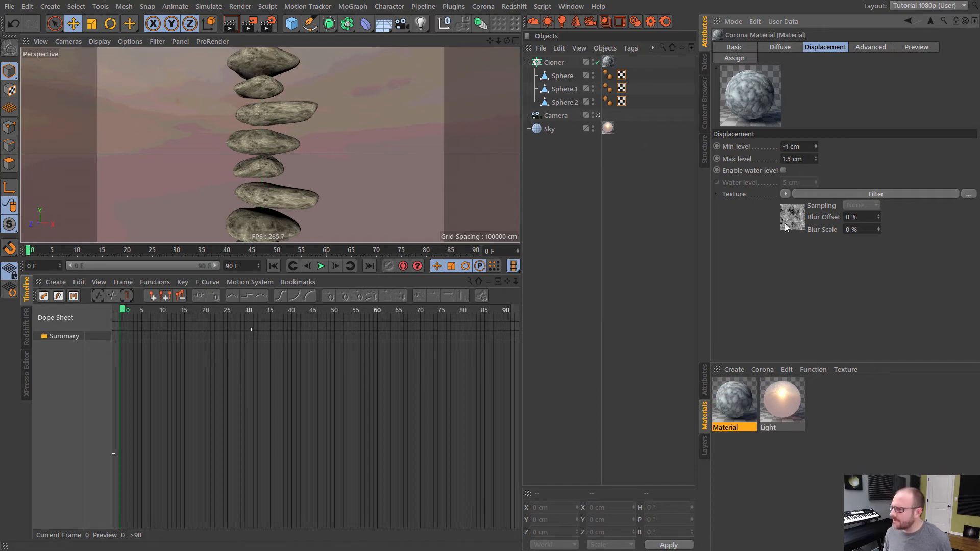
Enable Reflection on the stone material and reuse a copy of the displacement's Filter shader as its Glossiness texture.
click(784, 194)
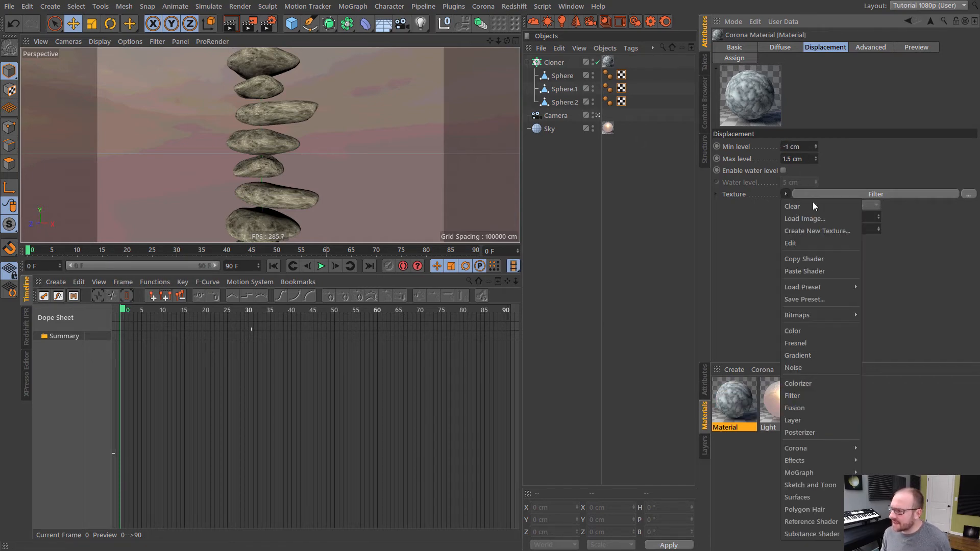
click(821, 259)
click(733, 44)
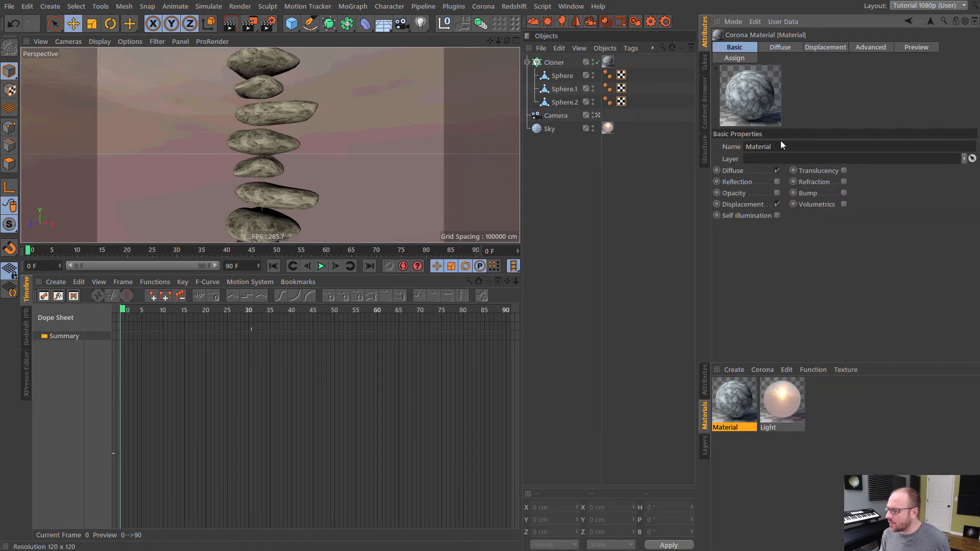
click(776, 182)
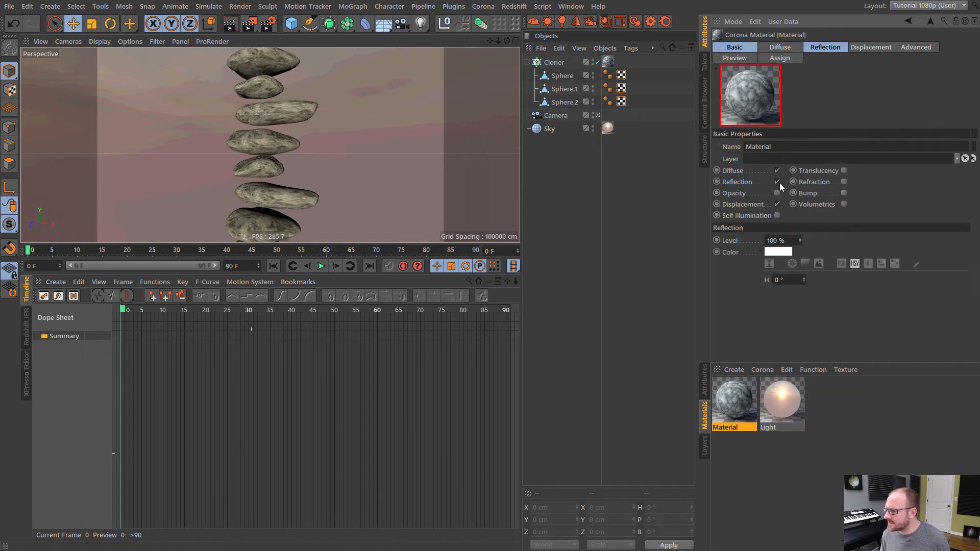
click(826, 48)
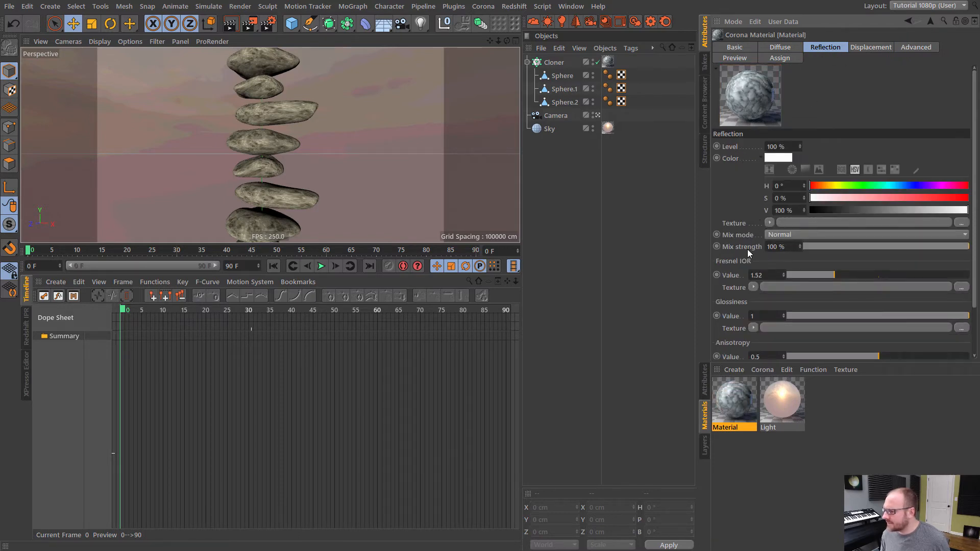
click(754, 327)
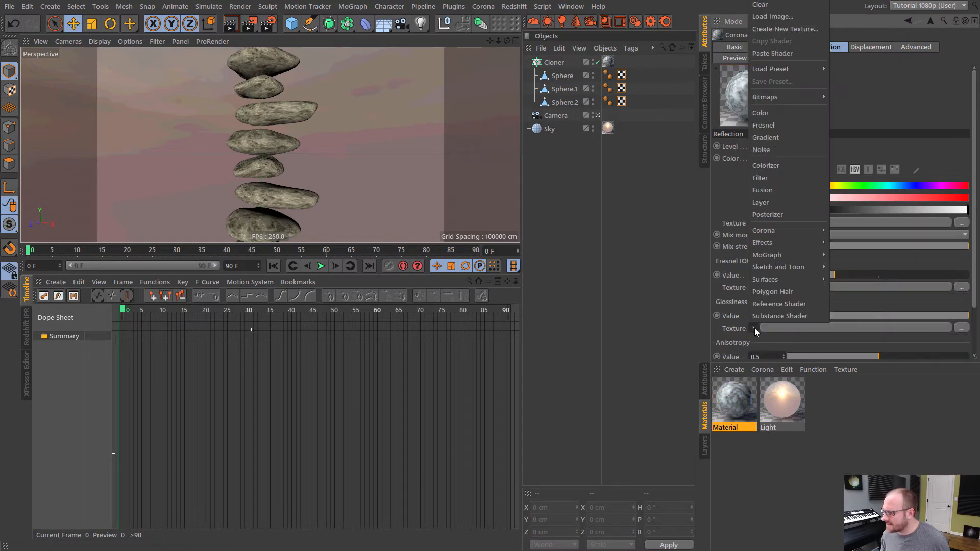
click(773, 53)
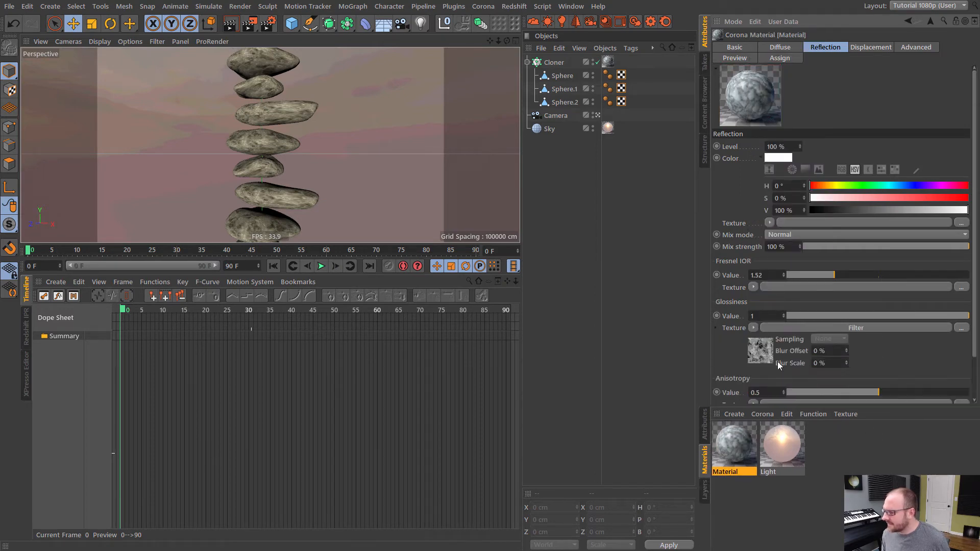
Set the glossiness Filter shader's Gamma to 1.86 and Contrast to 29 %, and return to the stone material.
click(759, 351)
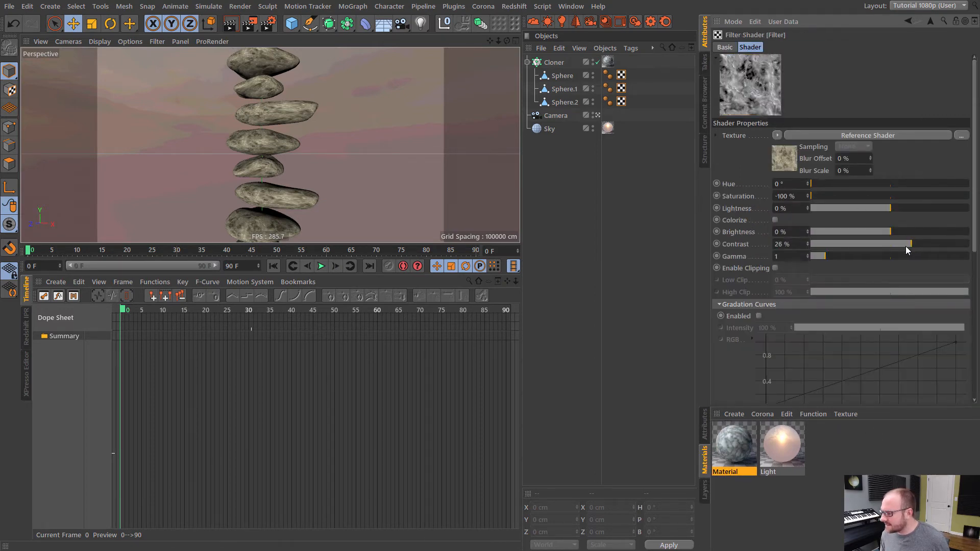
drag(906, 245, 896, 245)
click(832, 257)
drag(832, 256, 906, 244)
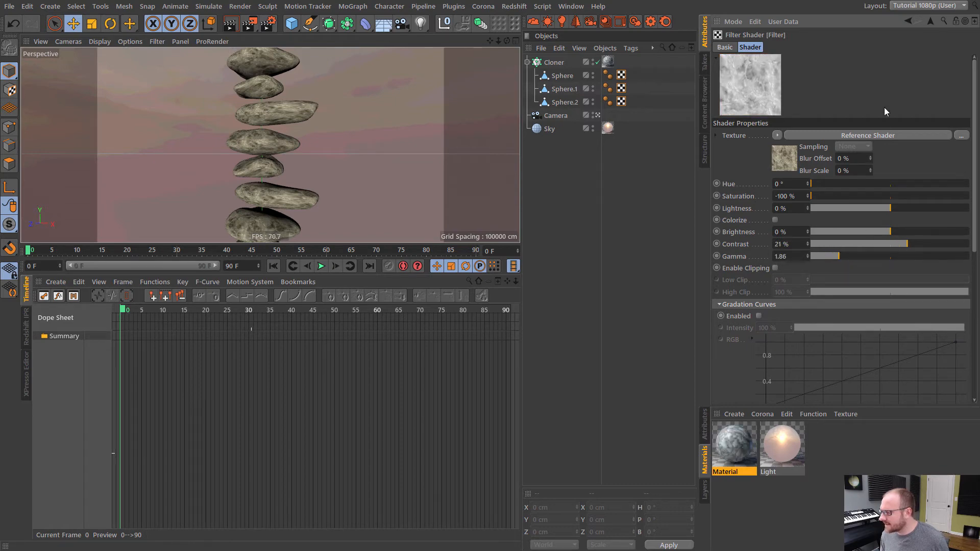
click(913, 244)
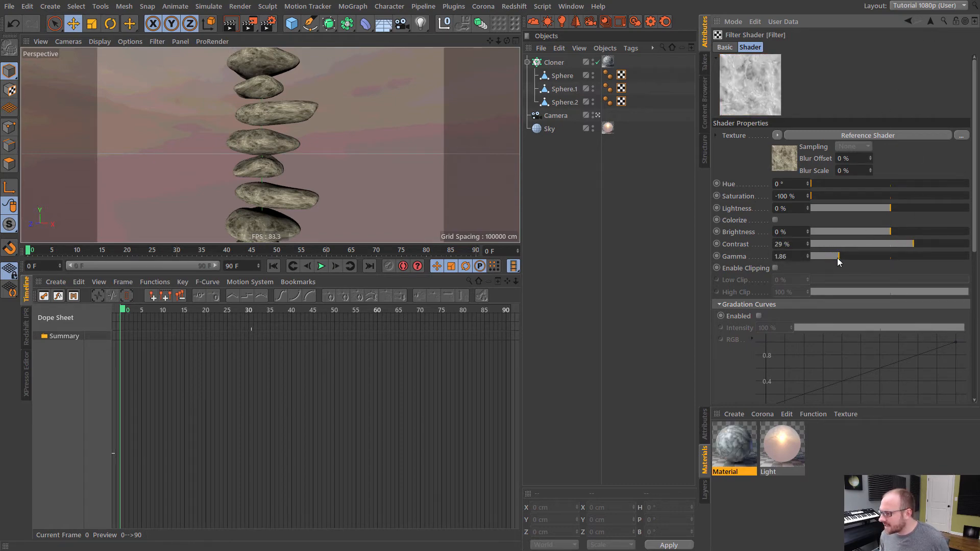
click(735, 442)
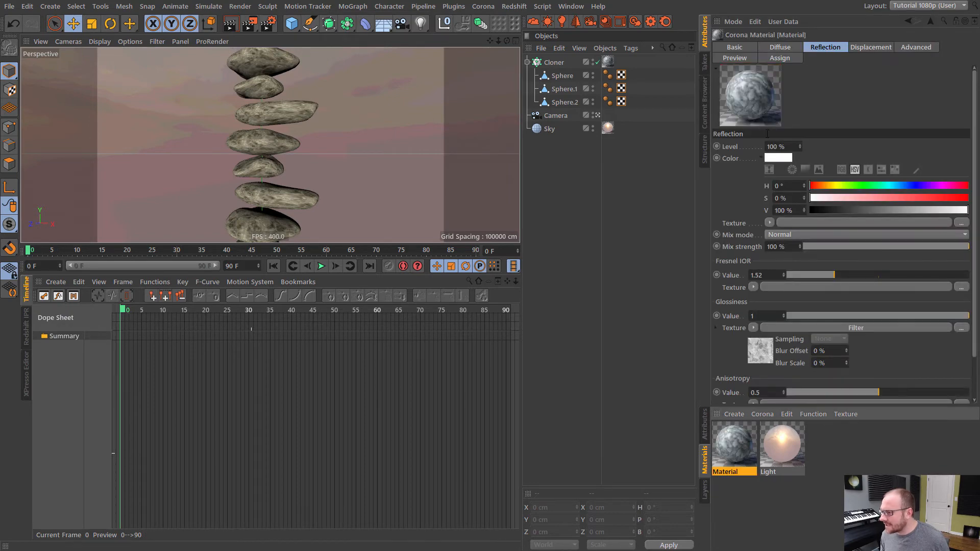
Inspect the stone material in an enlarged preview window, close it, and save the project.
right_click(753, 92)
click(795, 114)
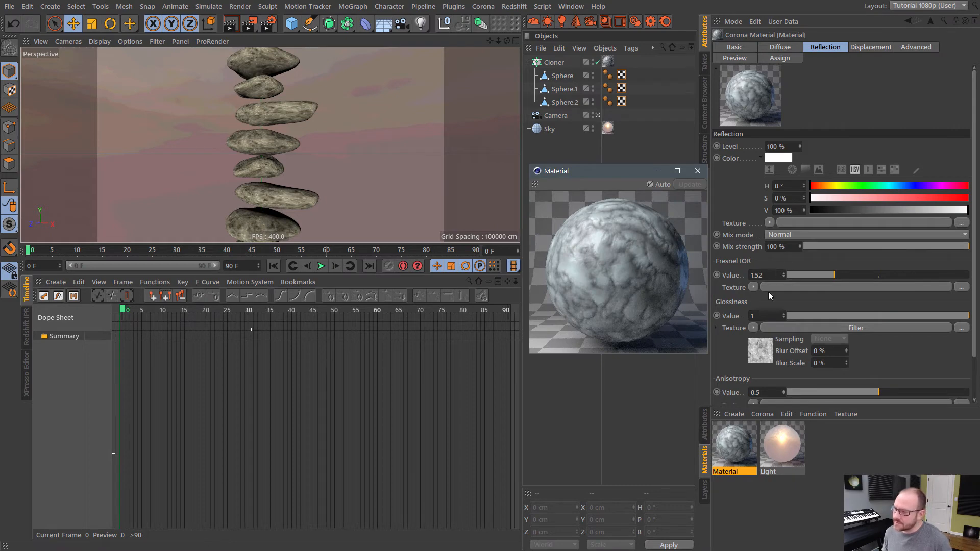
click(697, 171)
key(ctrl+s)
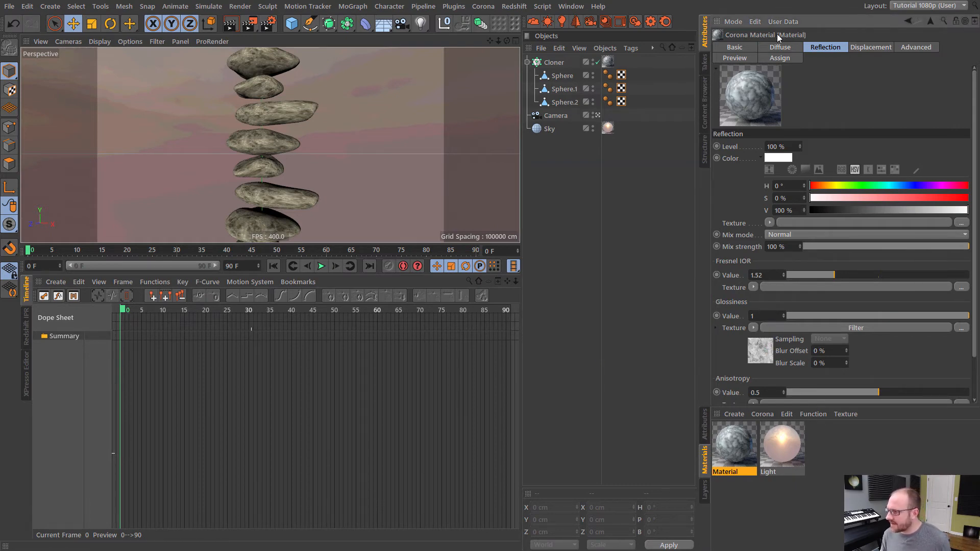
Change the seed of the first Noise in the stone material's diffuse Variation shader and return to the Variation shader.
click(779, 47)
click(782, 253)
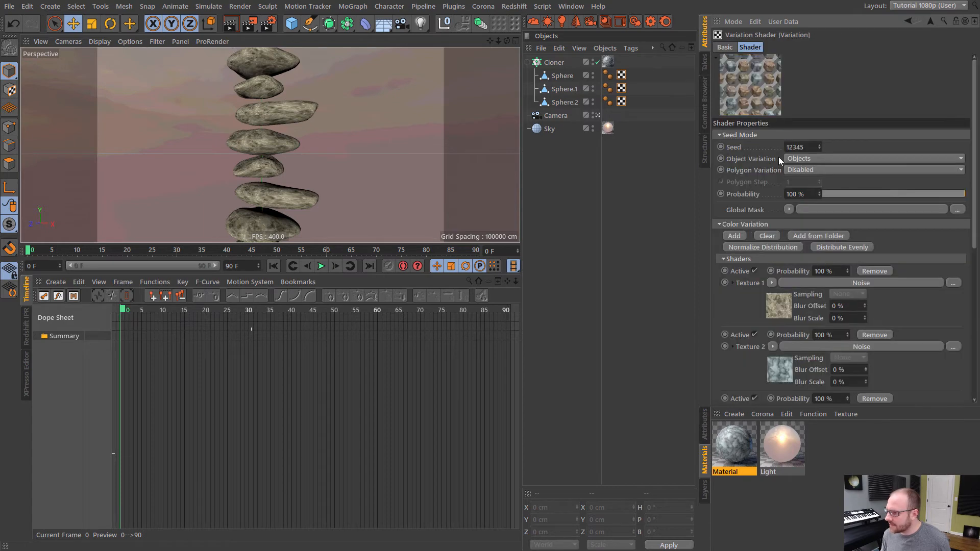
click(779, 305)
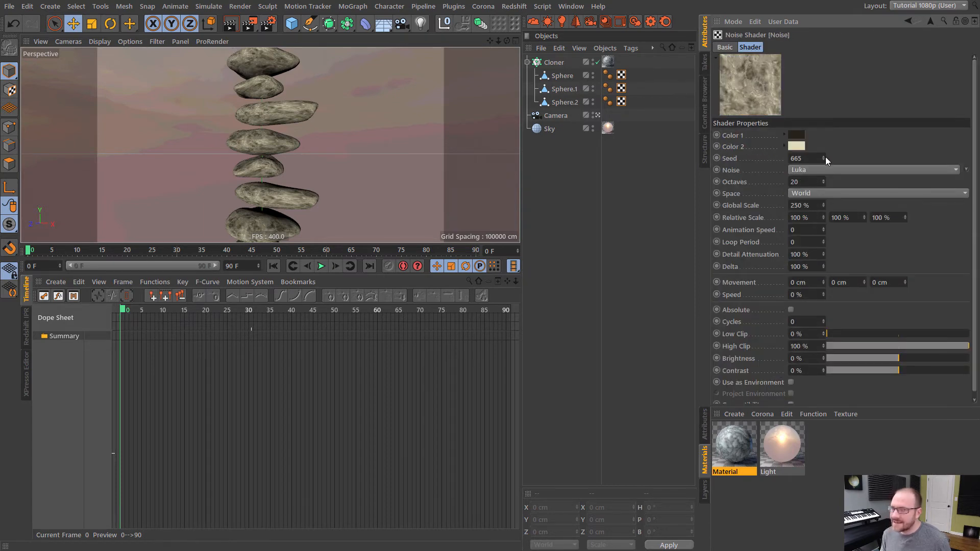
drag(825, 157, 827, 151)
click(929, 23)
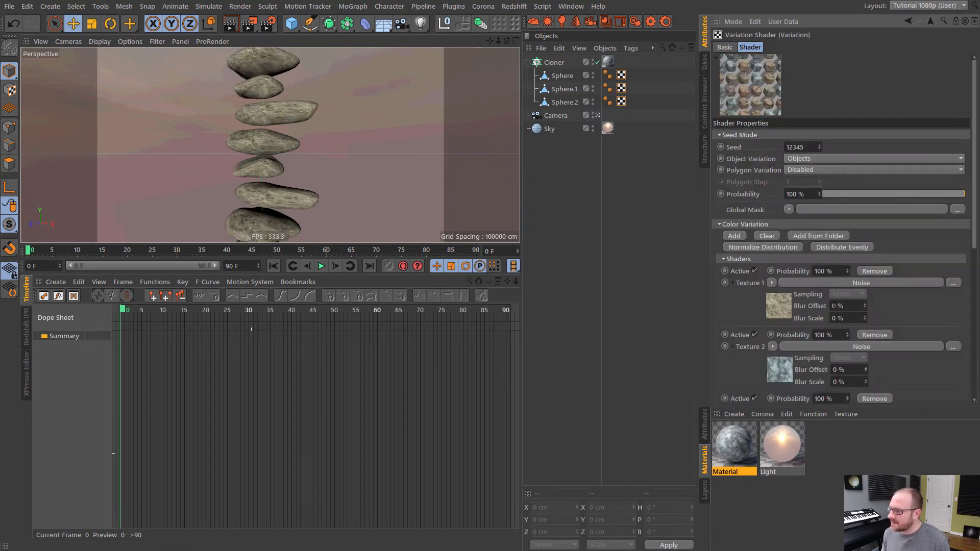
Set the seed of the Variation shader's second noise (Naki) to 808 and its third noise (Stupl) to 818.
click(783, 369)
drag(823, 157, 836, 106)
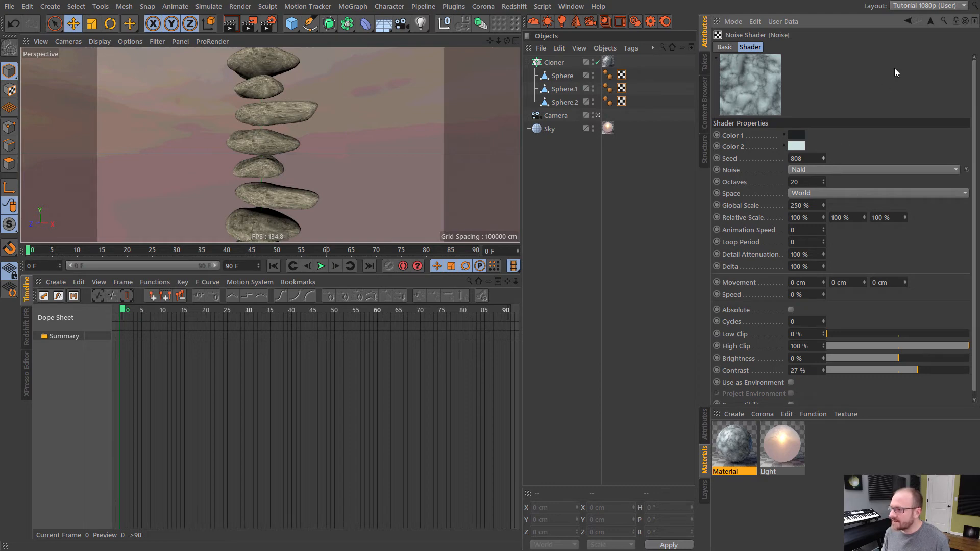
click(929, 22)
scroll(972, 238, down, 3)
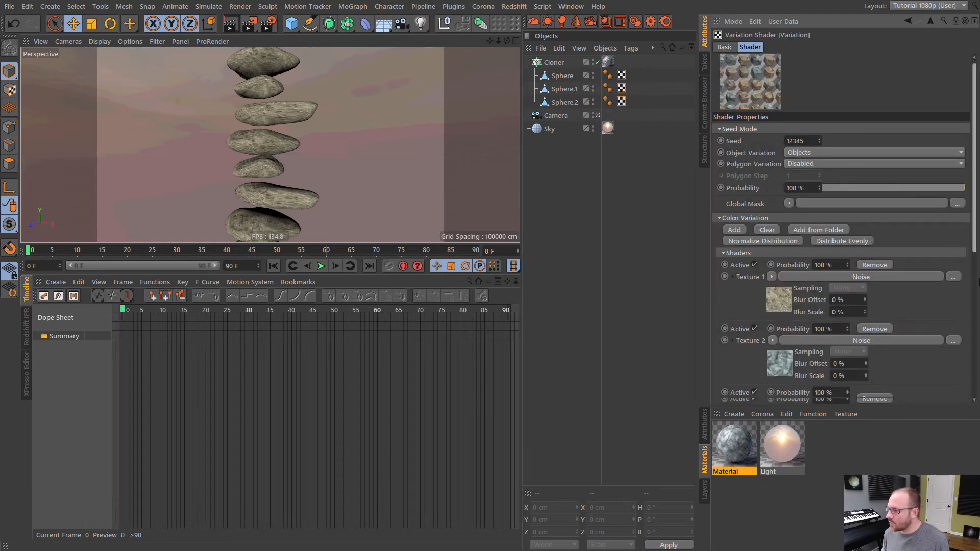
click(770, 342)
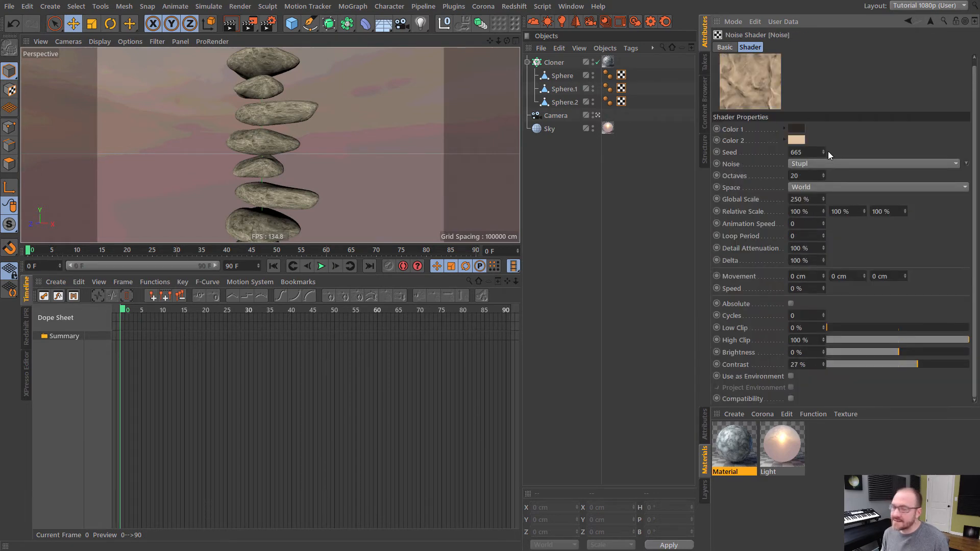
drag(847, 88, 853, 53)
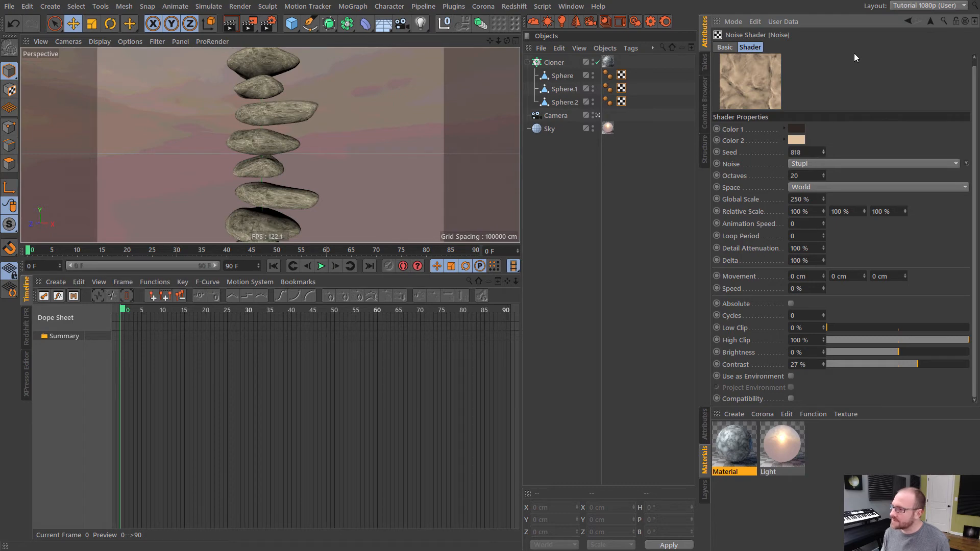
click(931, 24)
Test-render the stacked stones in the Picture Viewer, then stop the render and close the viewer.
click(769, 507)
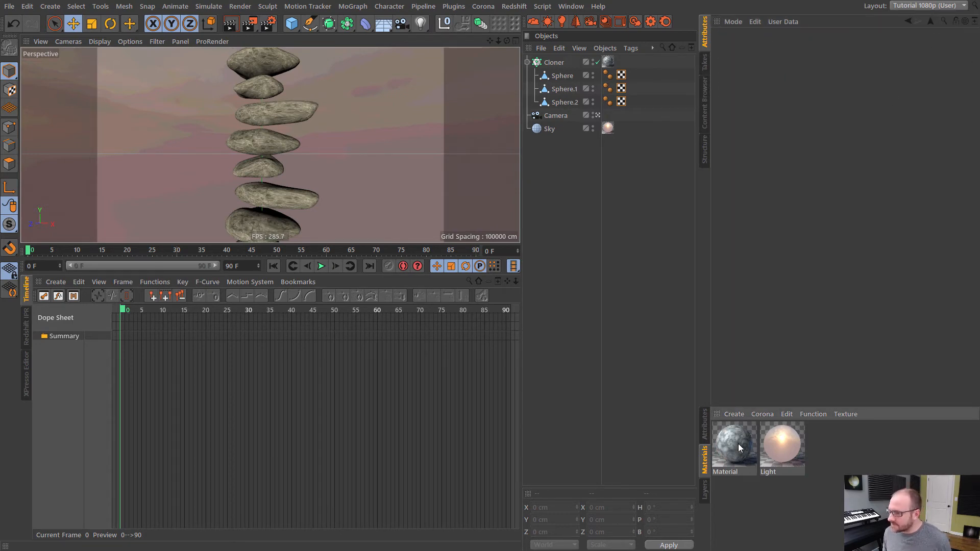
click(559, 198)
key(shift+r)
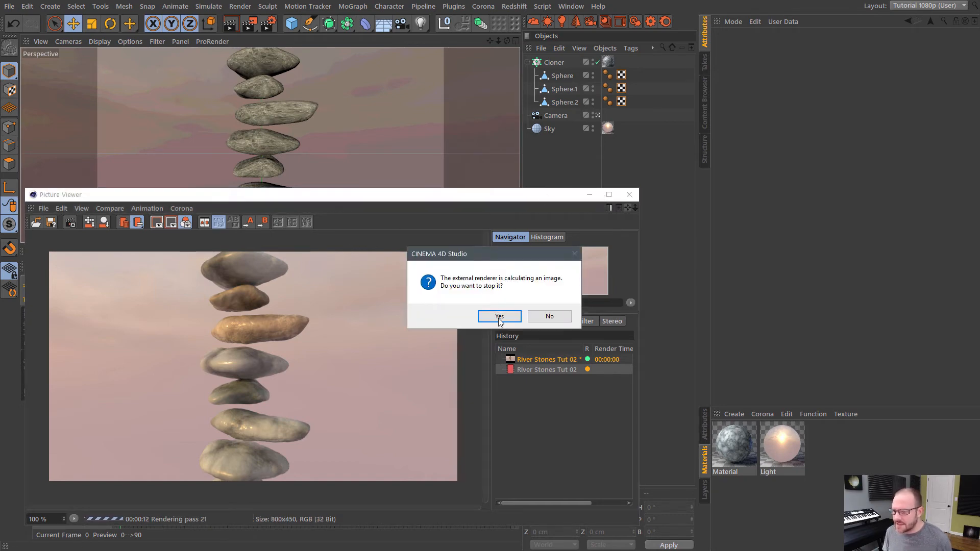
click(499, 317)
Switch the stone Cloner to Grid Array mode and set its Count to 7, 7 and 5.
click(556, 62)
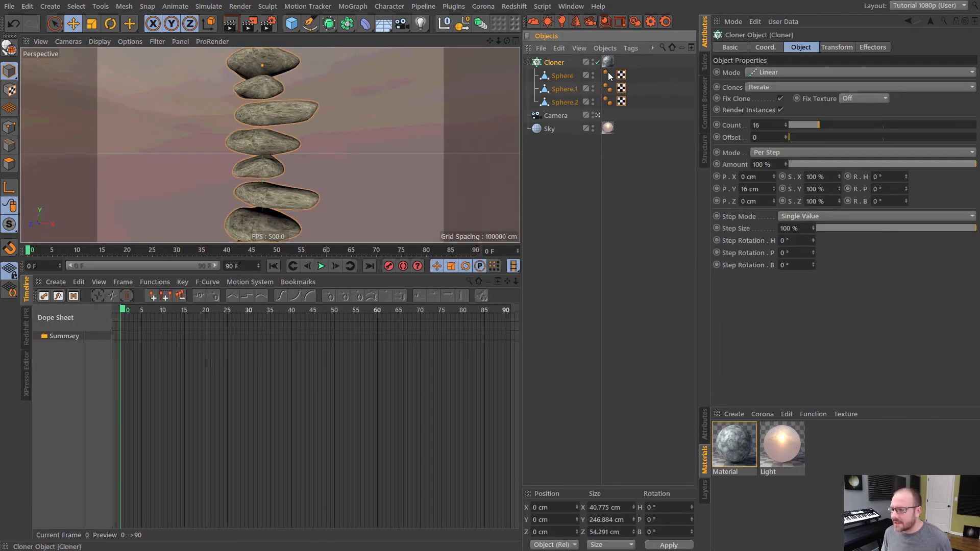
click(795, 72)
click(777, 121)
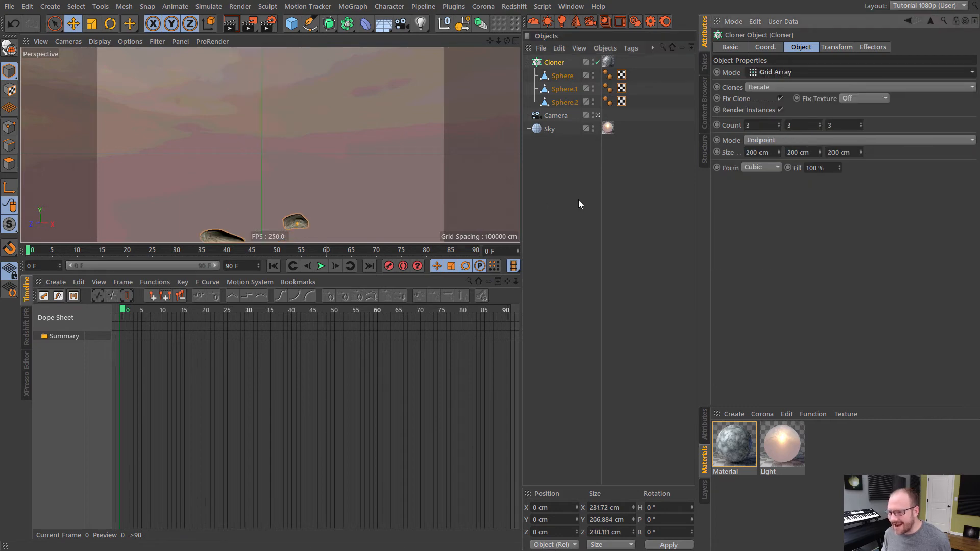
scroll(306, 168, up, 10)
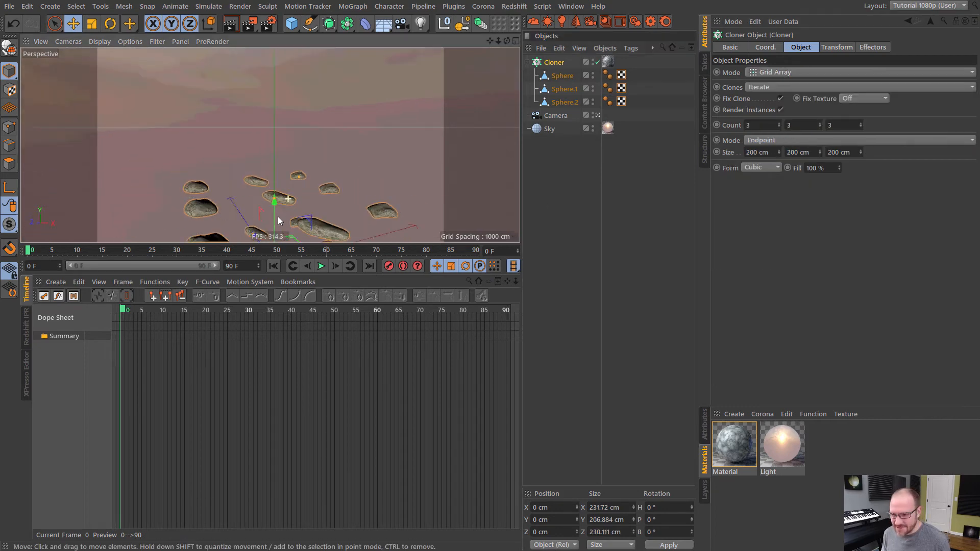
alt+drag(278, 220, 290, 146)
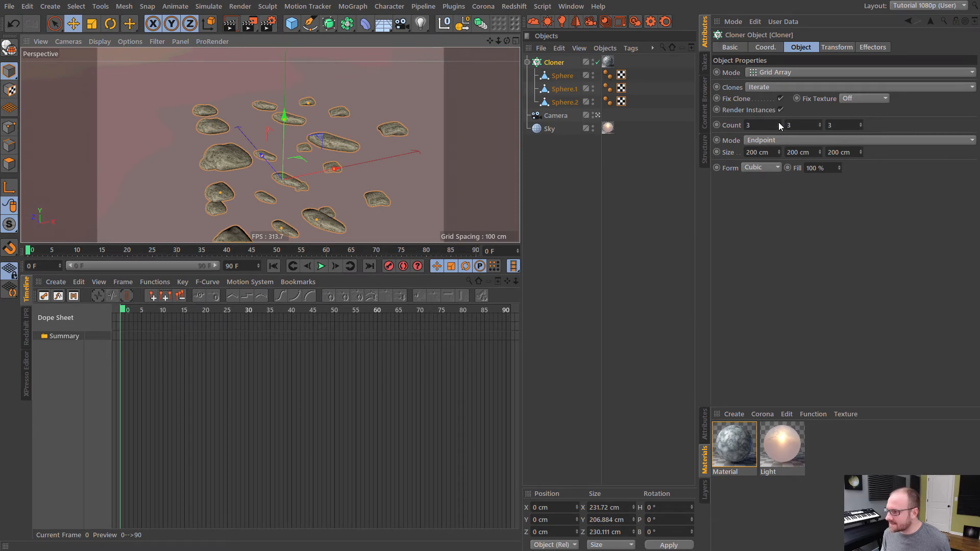
drag(778, 125, 861, 122)
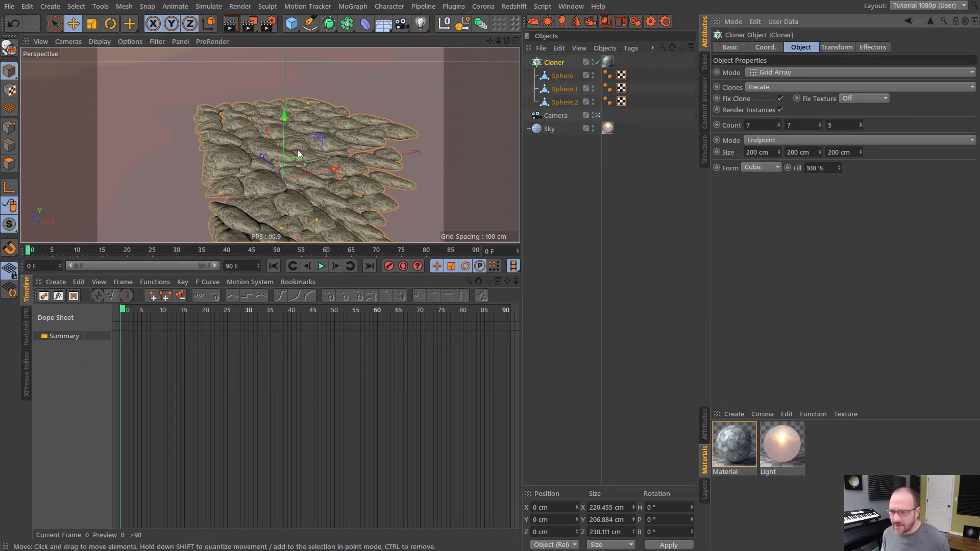
alt+drag(308, 148, 286, 149)
scroll(278, 155, down, 3)
click(577, 190)
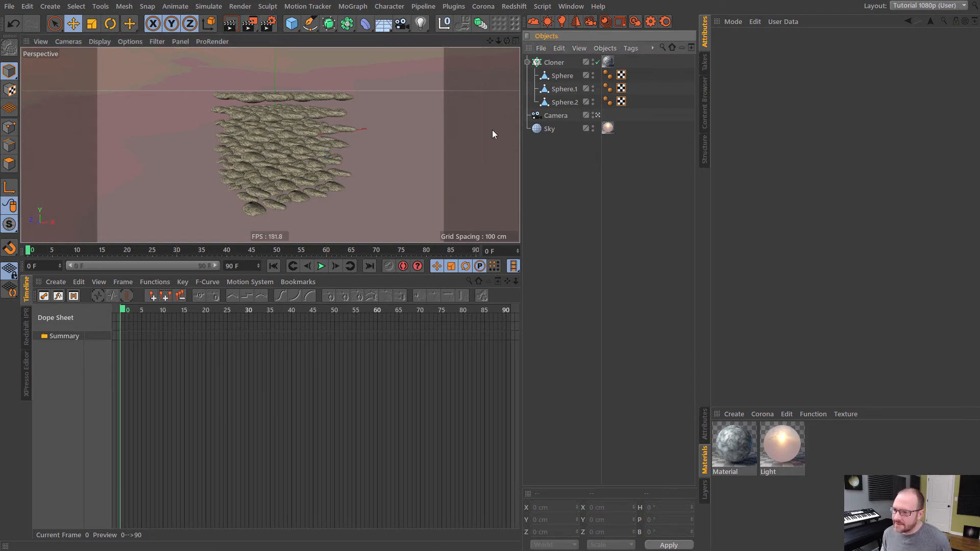
Add a Plane object and lower it about 250 cm so it lies beneath the cloned stones.
click(292, 23)
click(392, 56)
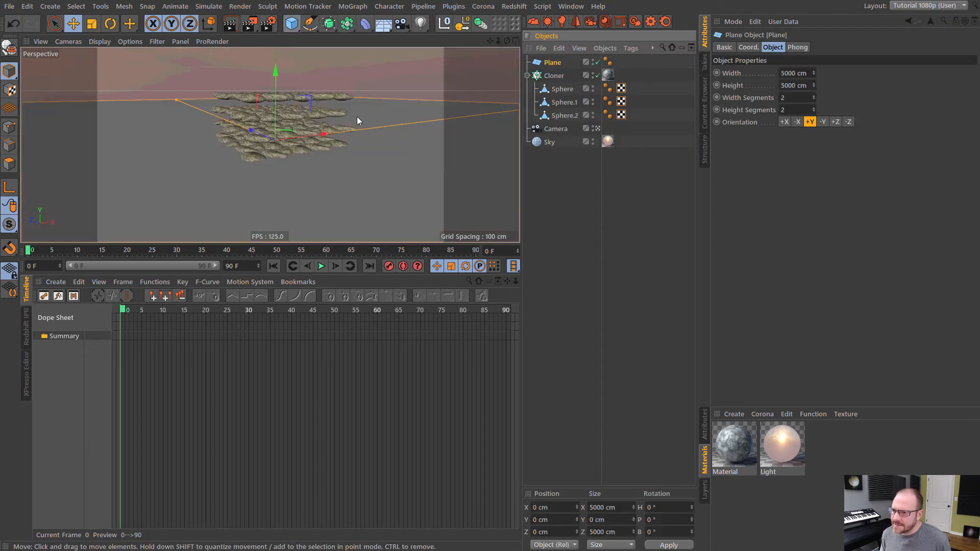
drag(296, 99, 289, 176)
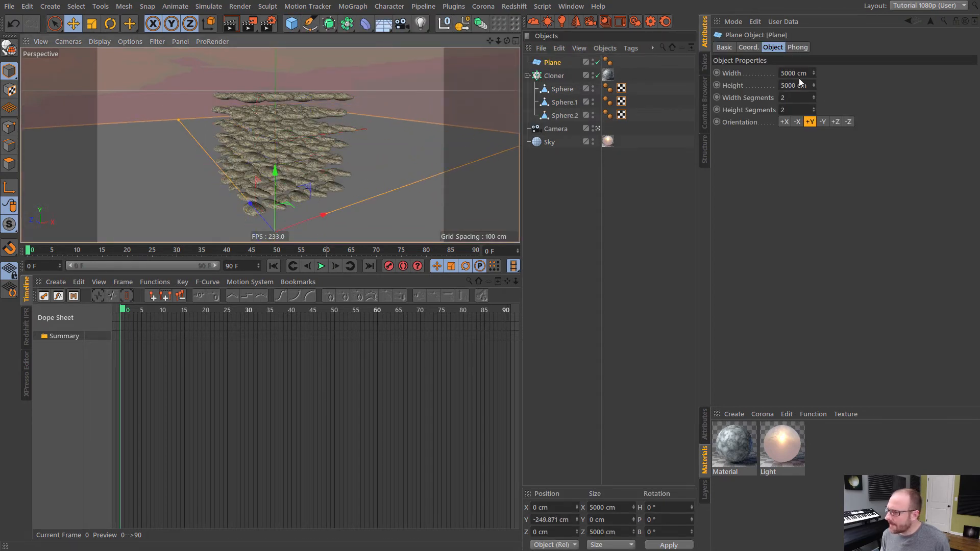
Set the plane's Width and Height to 1500 cm, its Width Segments to 150, and increase its Height Segments.
double_click(795, 73)
text(1500)
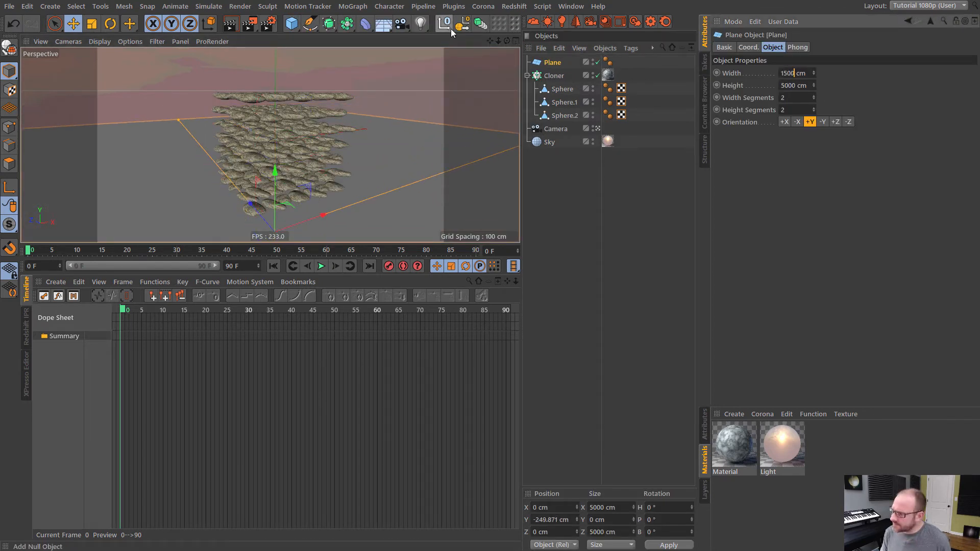
key(Tab)
text(1500)
key(Return)
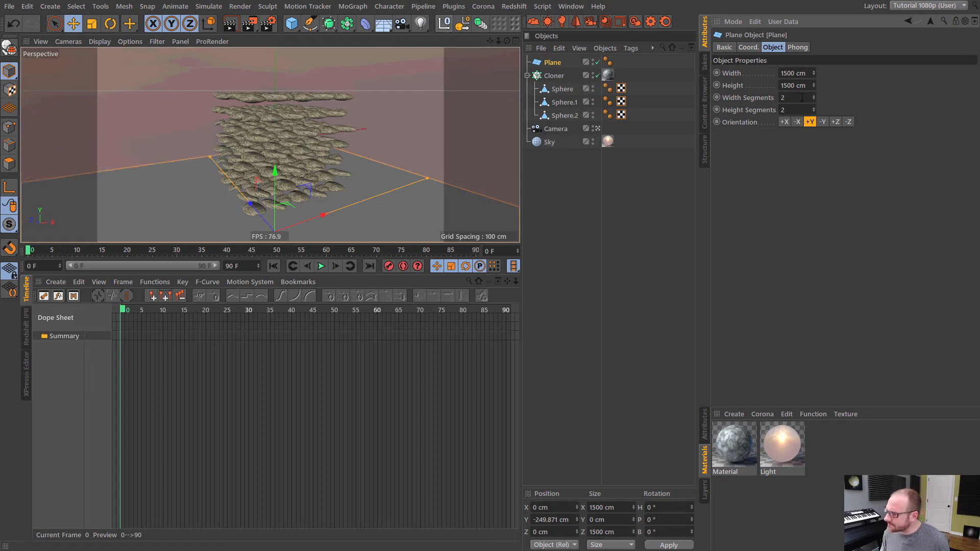
key(Tab)
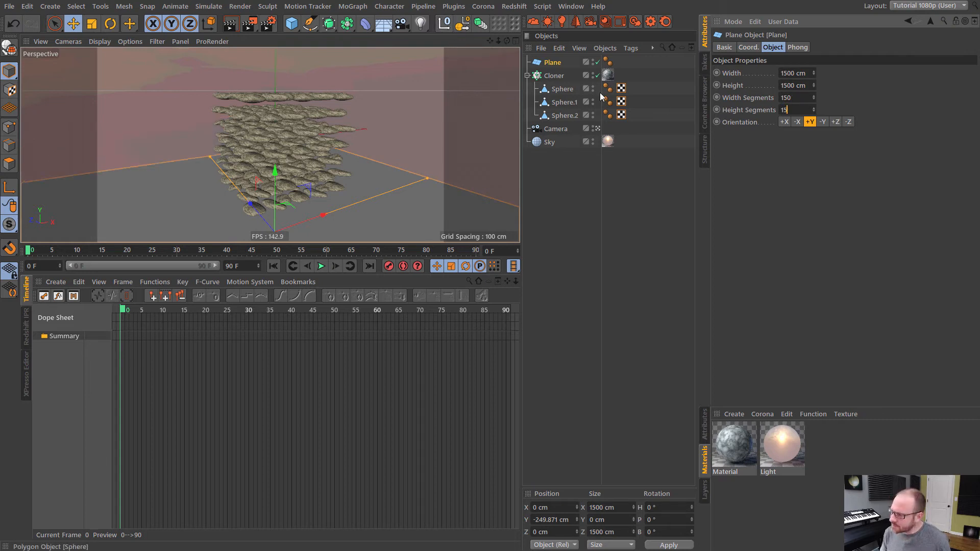
click(635, 188)
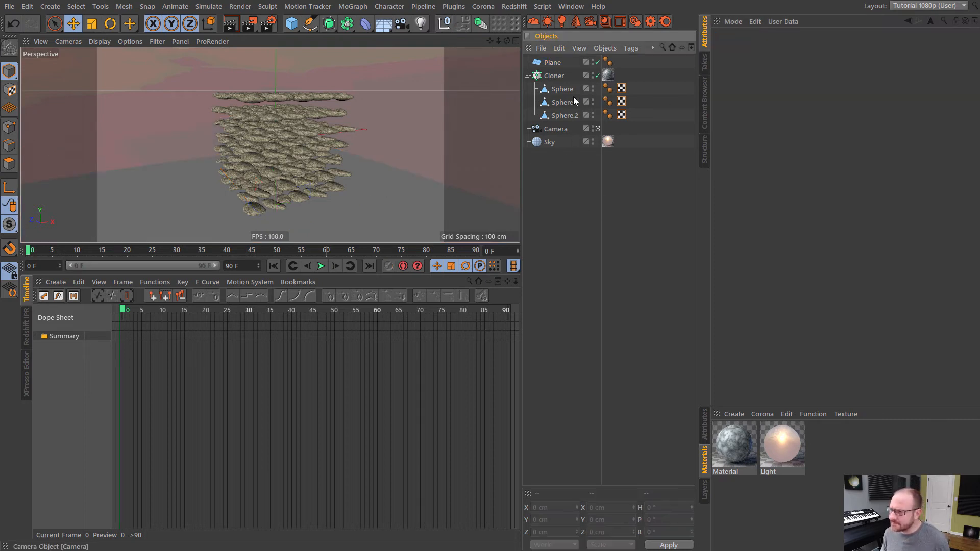
Disable the Cloner and add a Displacer deformer as a child of the plane.
click(597, 76)
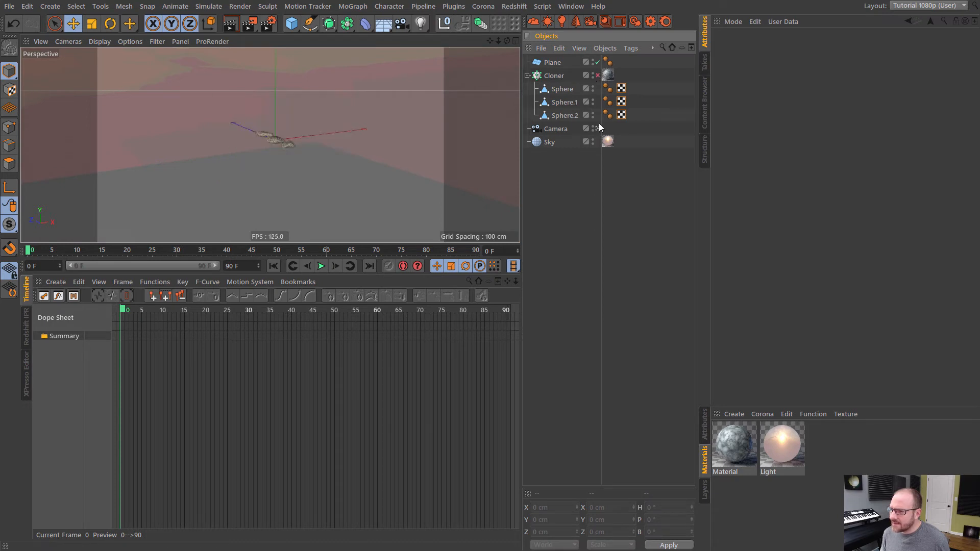
click(557, 63)
drag(365, 23, 513, 105)
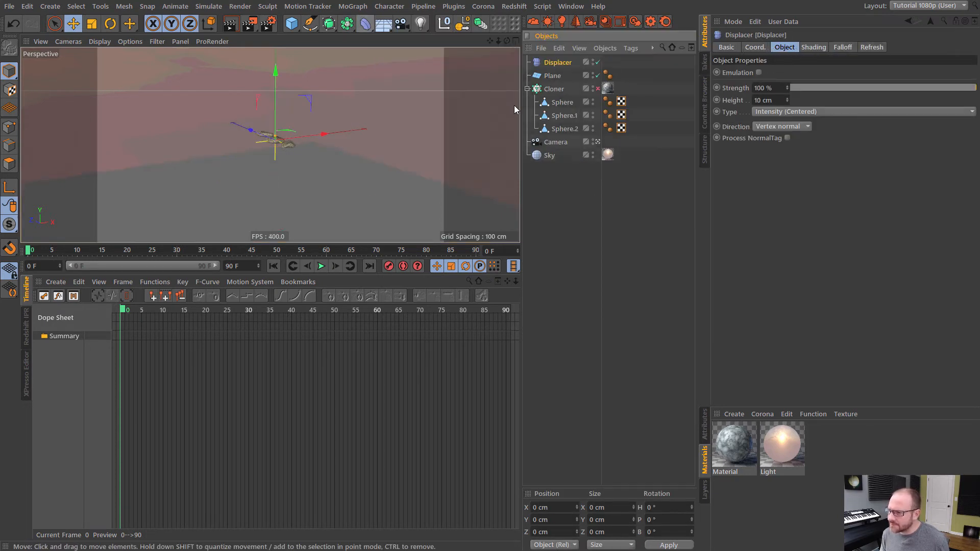
drag(566, 77, 562, 77)
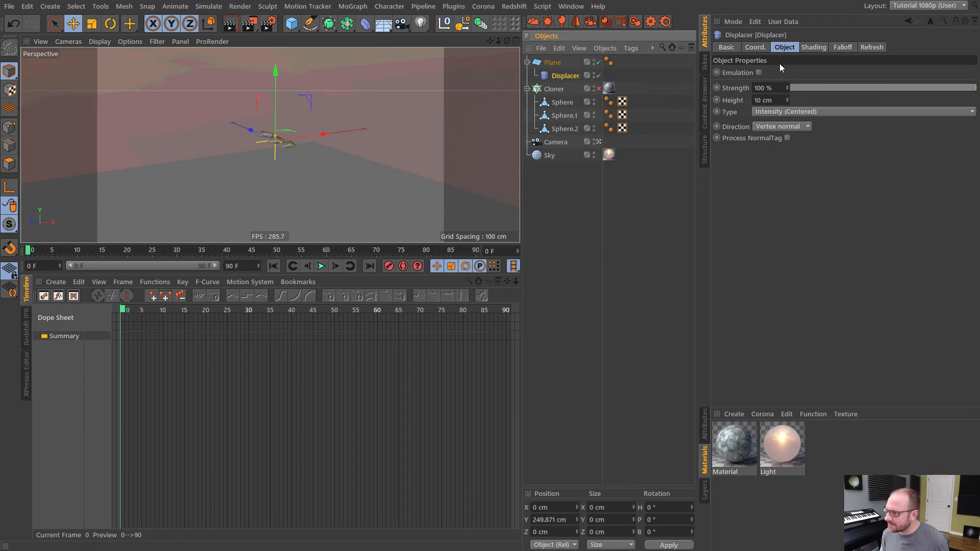
Load a Noise shader into the Displacer's shading and set its noise type to Wavy Turbulence.
click(815, 47)
click(751, 84)
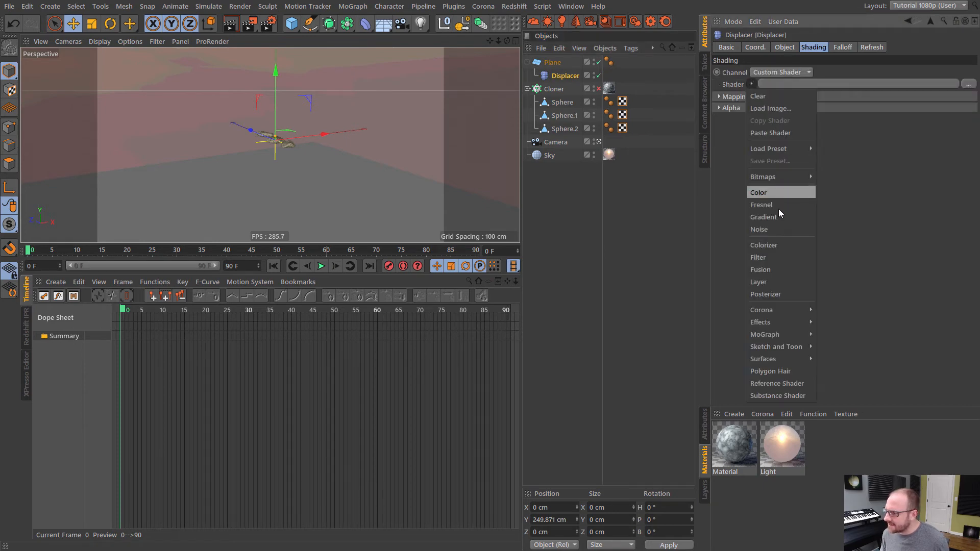
click(767, 233)
click(761, 111)
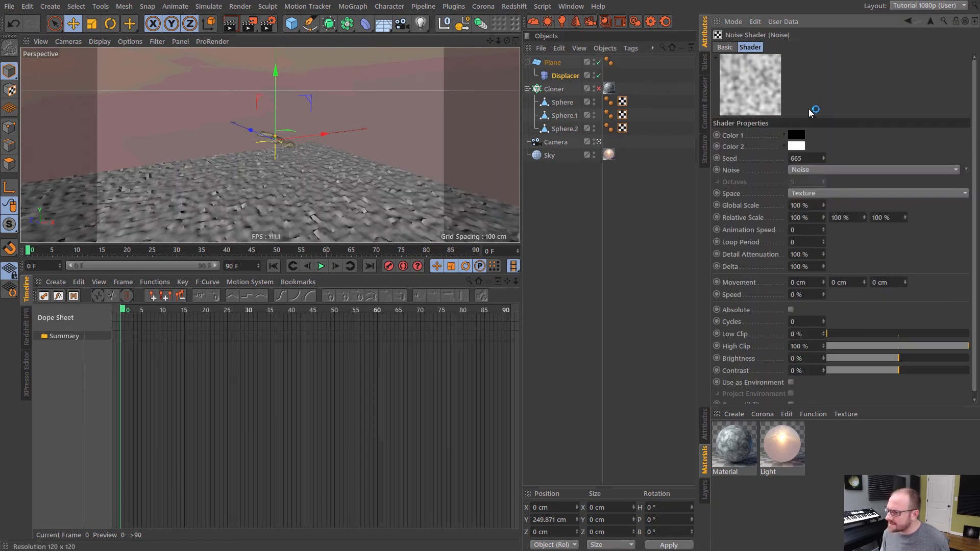
click(849, 169)
click(816, 473)
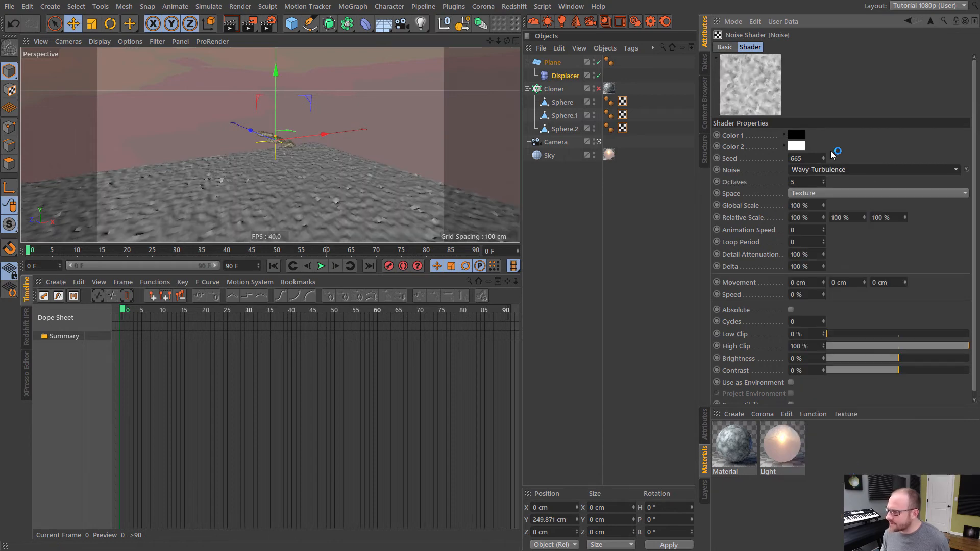
Set the displacement noise's Octaves to 20 and its Global Scale to 2000 %.
drag(825, 181, 860, 138)
click(818, 205)
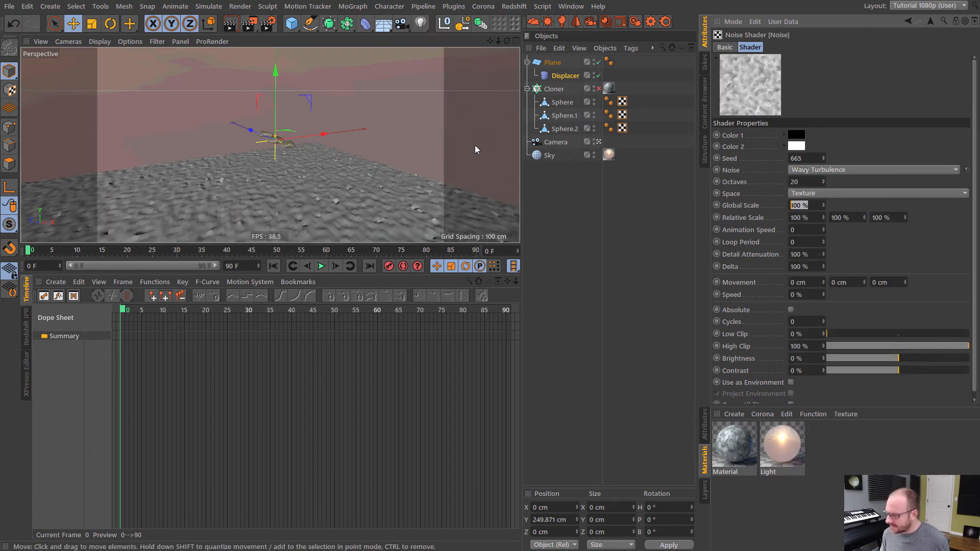
text(2000)
key(Return)
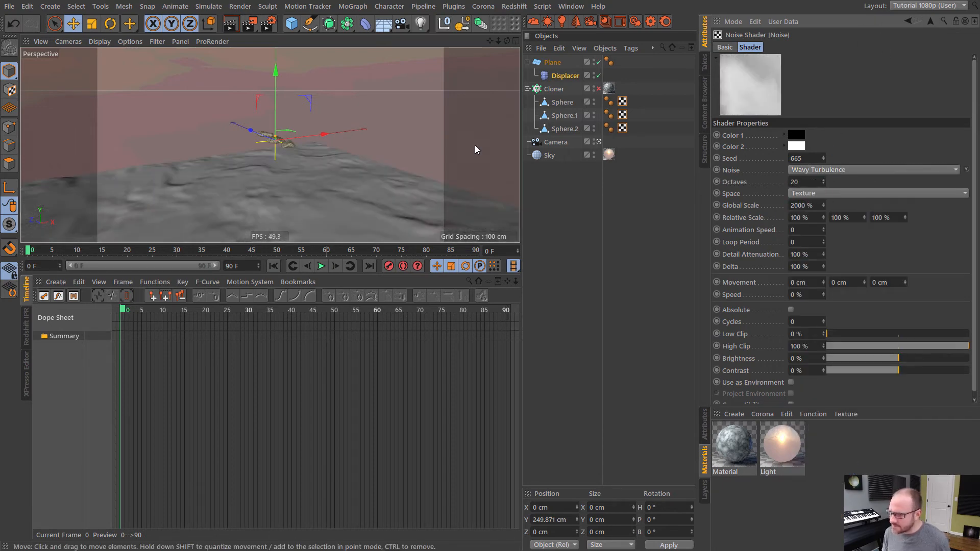
Set the displacement noise's Seed to 1181 and its Global Scale to 2500 %.
drag(824, 157, 849, 56)
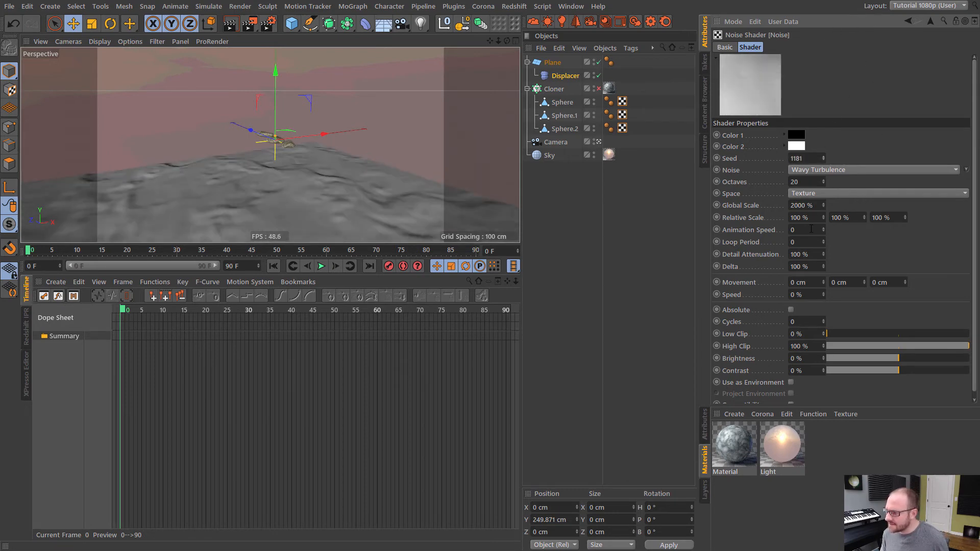
click(812, 205)
text(2)
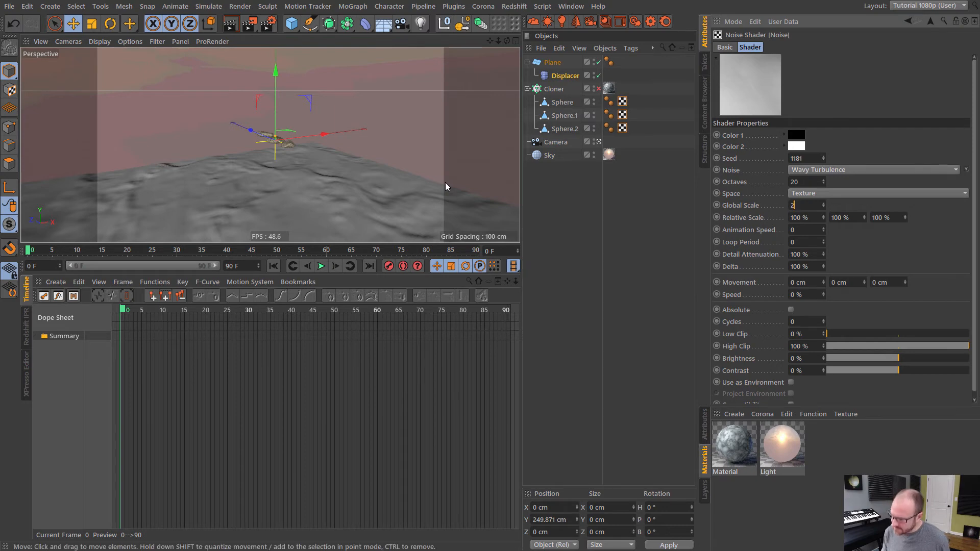
key(Return)
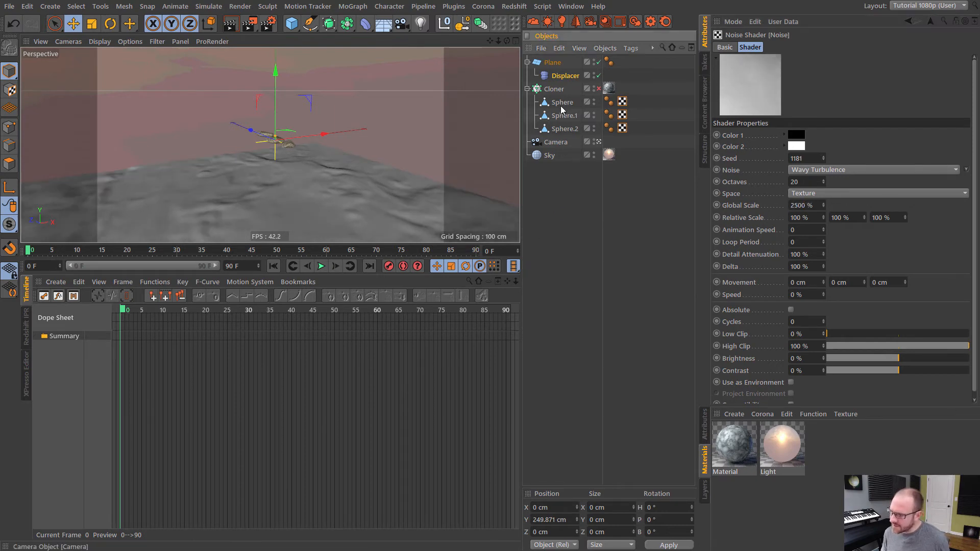
Raise the Displacer's Height to 37 cm.
click(566, 76)
click(784, 47)
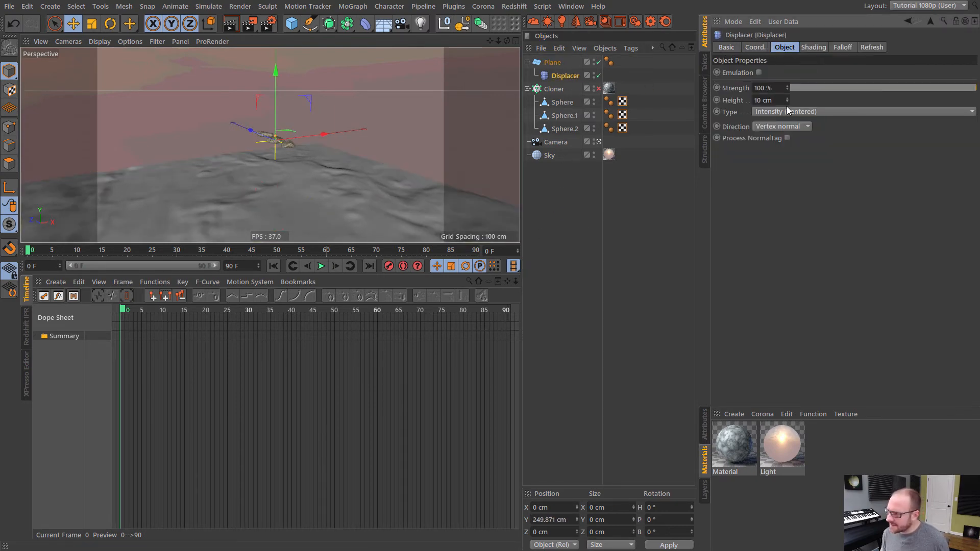
drag(786, 99, 795, 121)
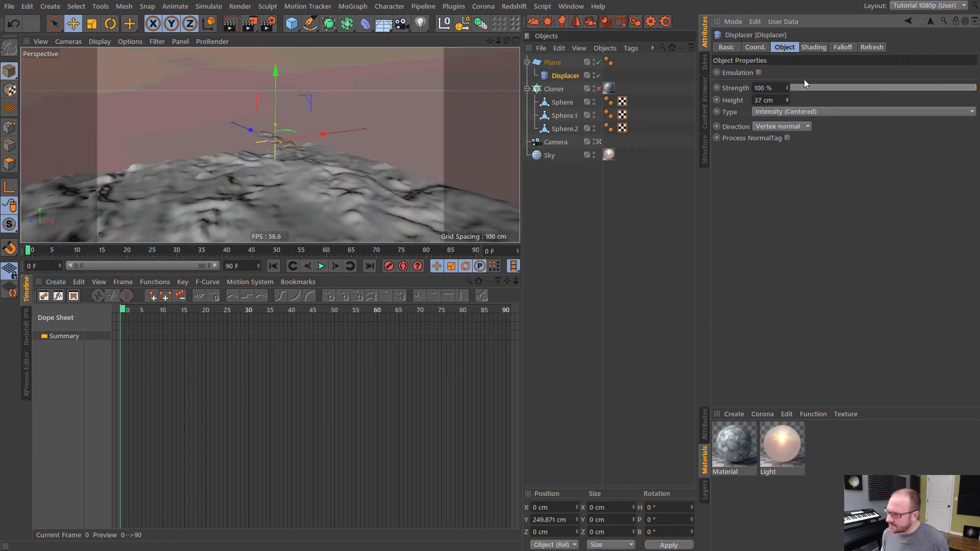
Set the displacement noise's Global Scale to 3500 %.
click(813, 47)
click(763, 115)
double_click(801, 205)
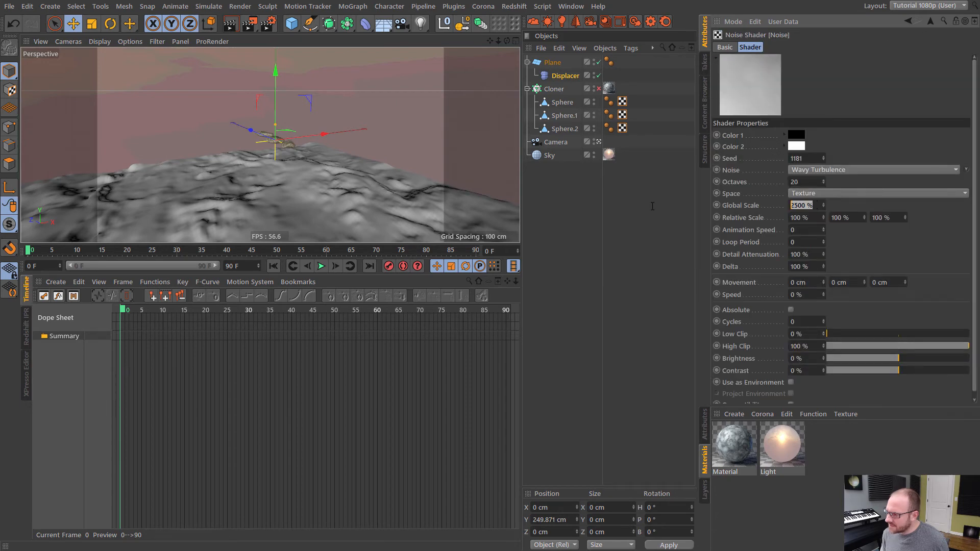
text(3500)
click(503, 166)
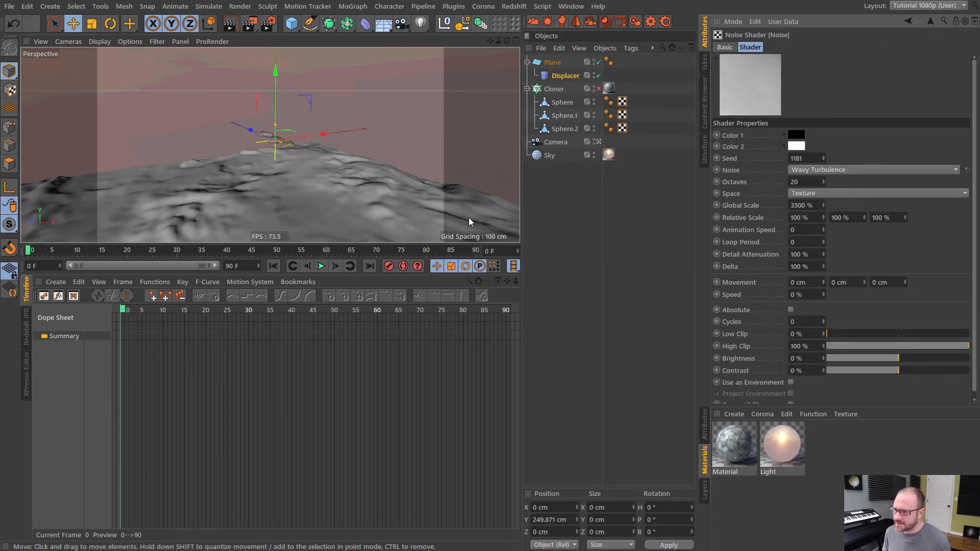
alt+right_drag(269, 144, 312, 129)
alt+drag(307, 138, 289, 149)
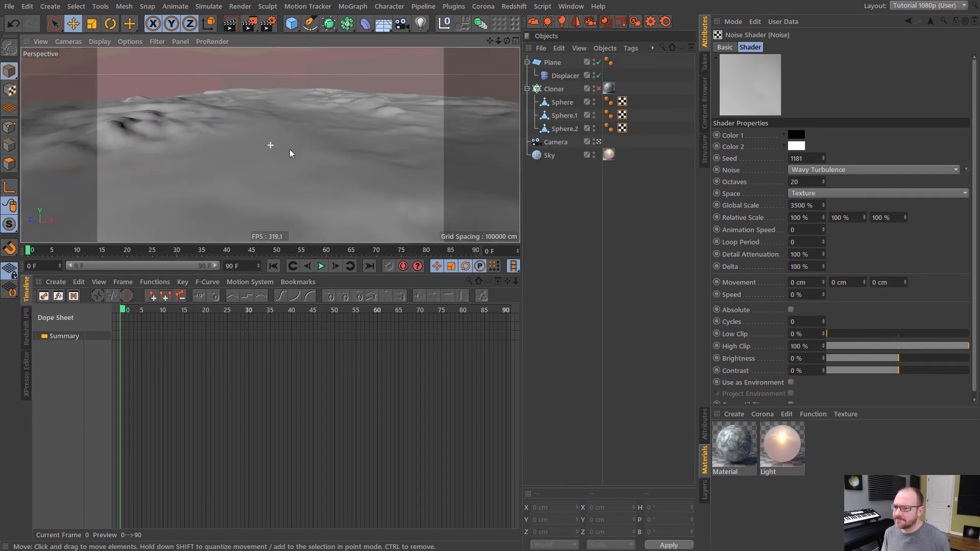
Re-enable the Cloner and lower it to about Y -96 cm above the displaced ground plane.
click(599, 88)
key(ctrl+shift+z)
key(ctrl+shift+z)
key(ctrl+shift+z)
key(ctrl+shift+z)
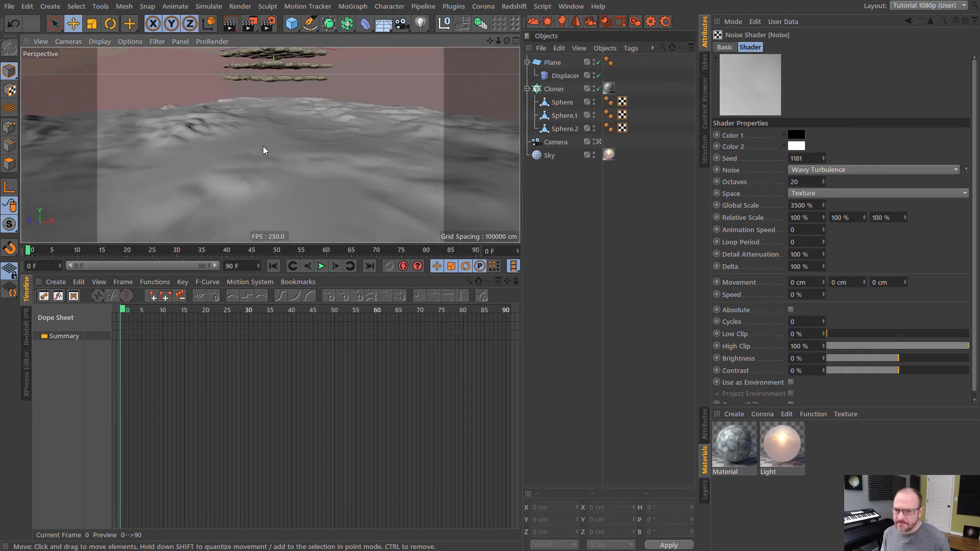
click(554, 88)
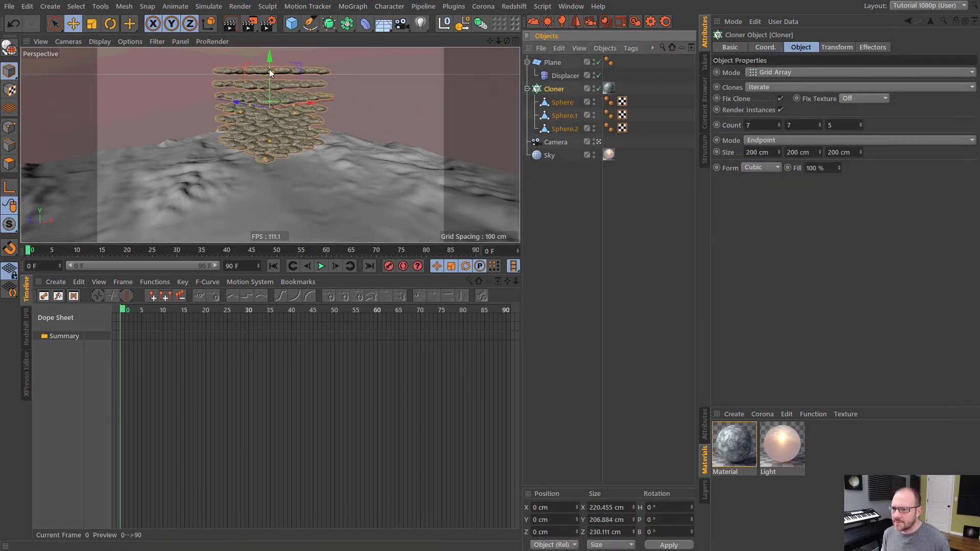
mouse_move(269, 69)
mouse_down()
mouse_move(281, 168)
mouse_move(286, 81)
mouse_up()
key(ctrl+z)
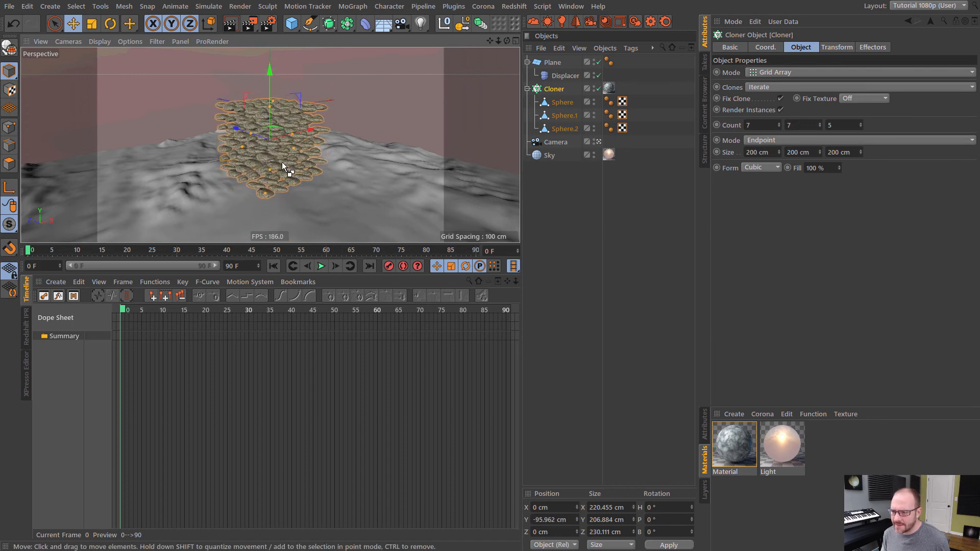
mouse_move(278, 181)
alt+mouse_down()
mouse_move(283, 151)
mouse_move(281, 165)
alt+mouse_up()
alt+right_drag(280, 166, 289, 165)
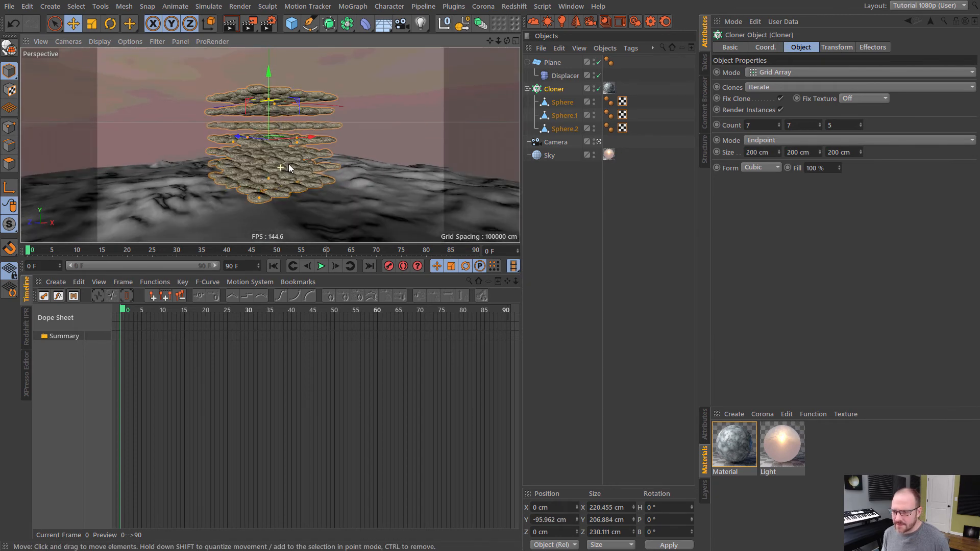
Add a Dynamics Body tag to the Cloner with Dynamic Off and a Static Mesh collision shape, and copy it to the Plane.
right_click(562, 89)
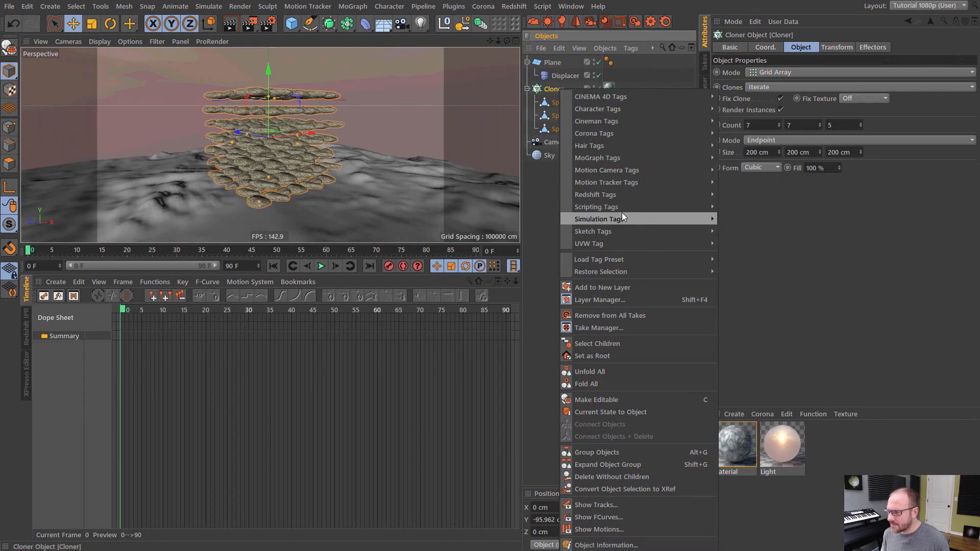
mouse_move(619, 219)
click(748, 219)
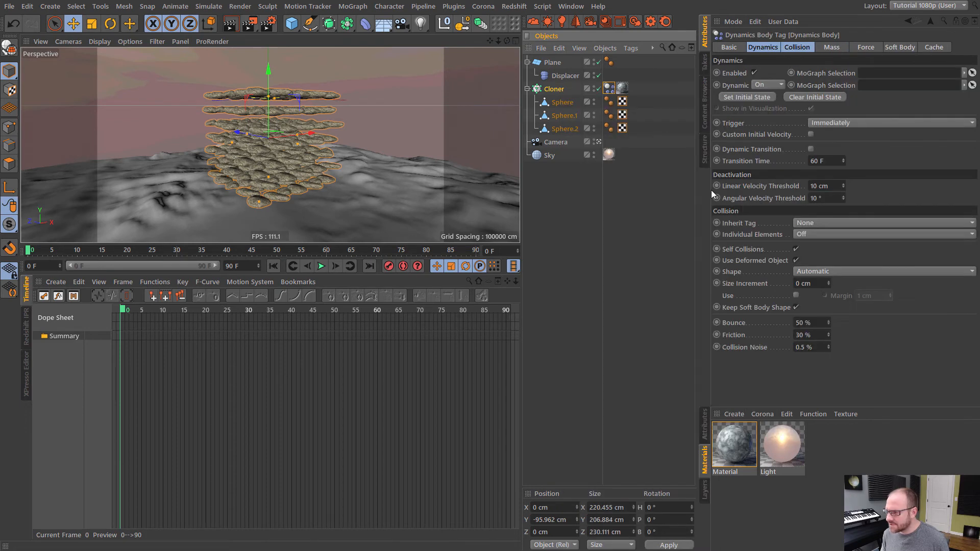
click(769, 85)
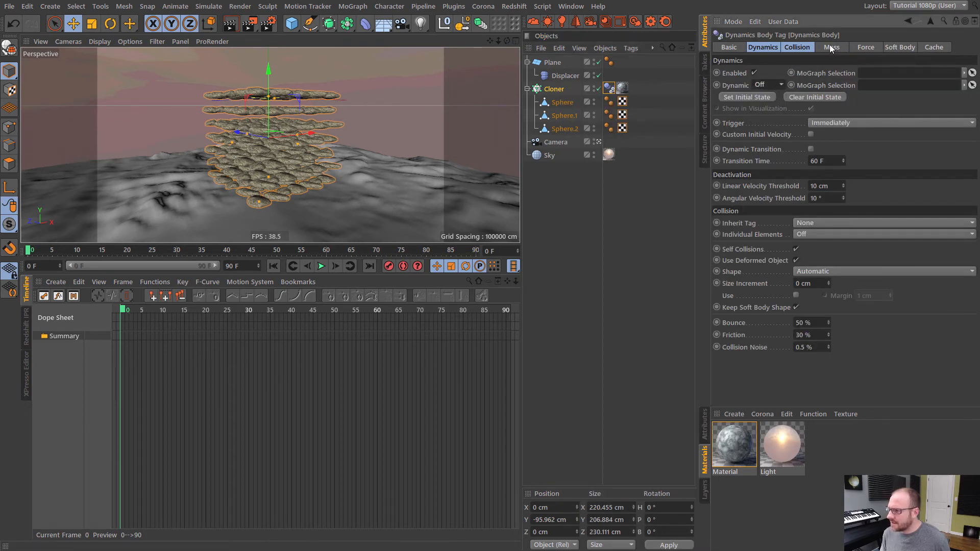
click(797, 47)
click(830, 48)
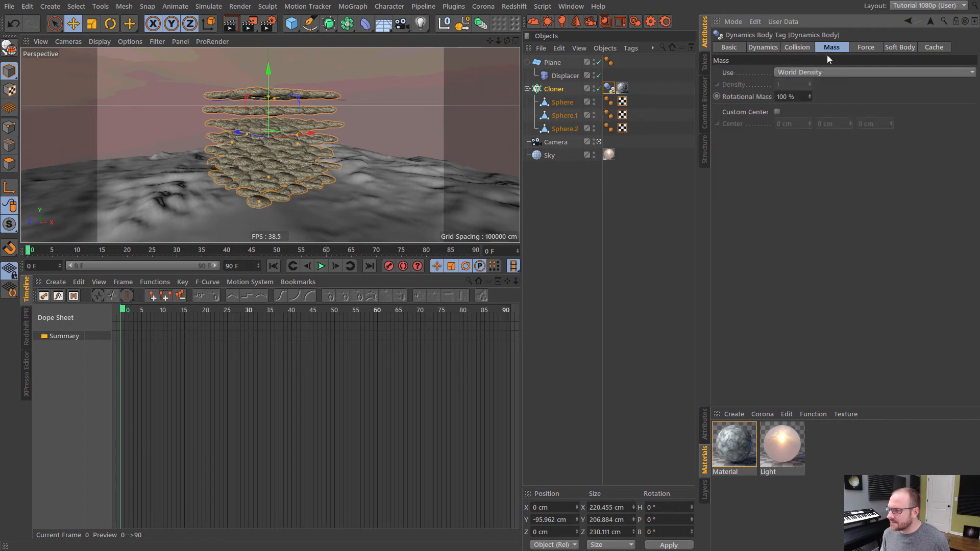
click(799, 48)
click(820, 123)
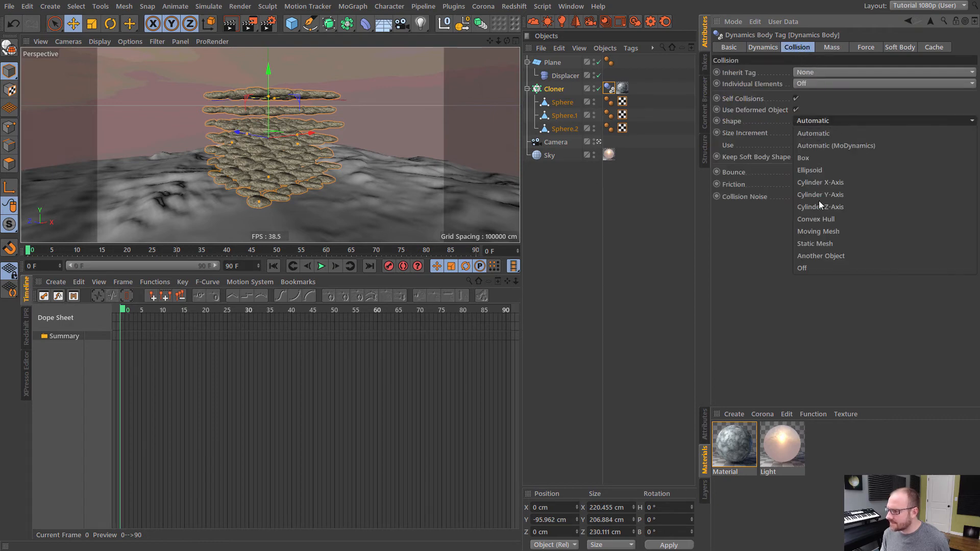
click(826, 245)
click(595, 208)
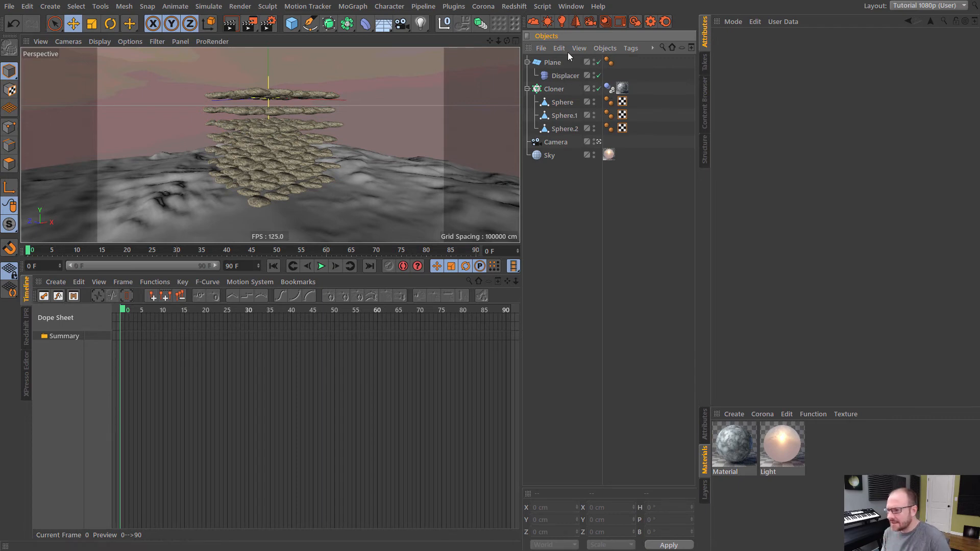
mouse_move(614, 85)
mouse_down()
mouse_move(611, 62)
mouse_move(608, 89)
mouse_up()
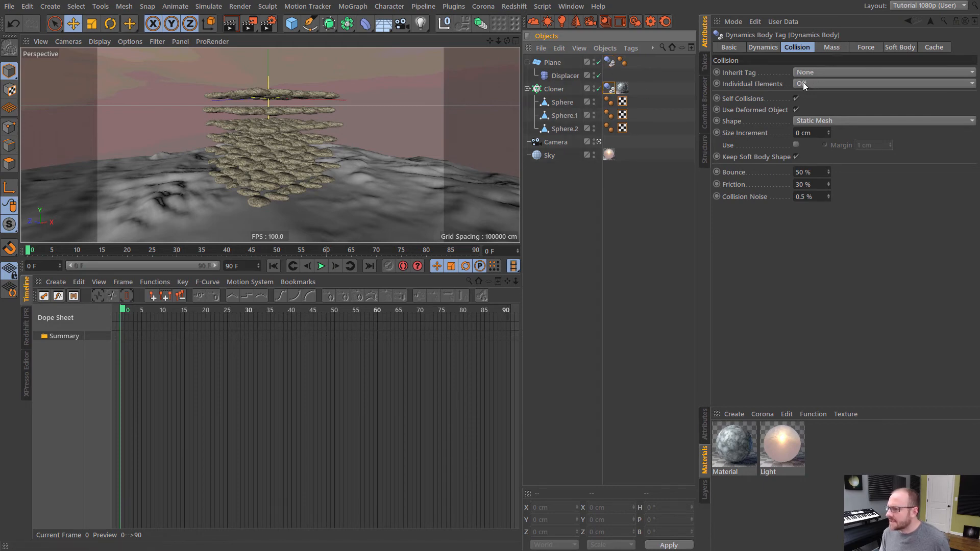
Set the Cloner's Dynamics Body tag to Individual Elements All and Dynamic On.
click(819, 84)
click(809, 133)
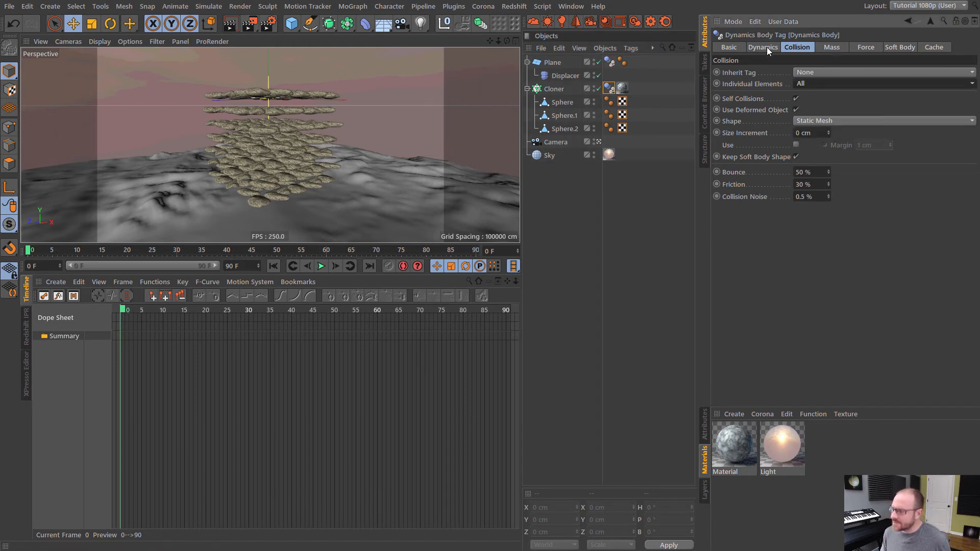
click(764, 47)
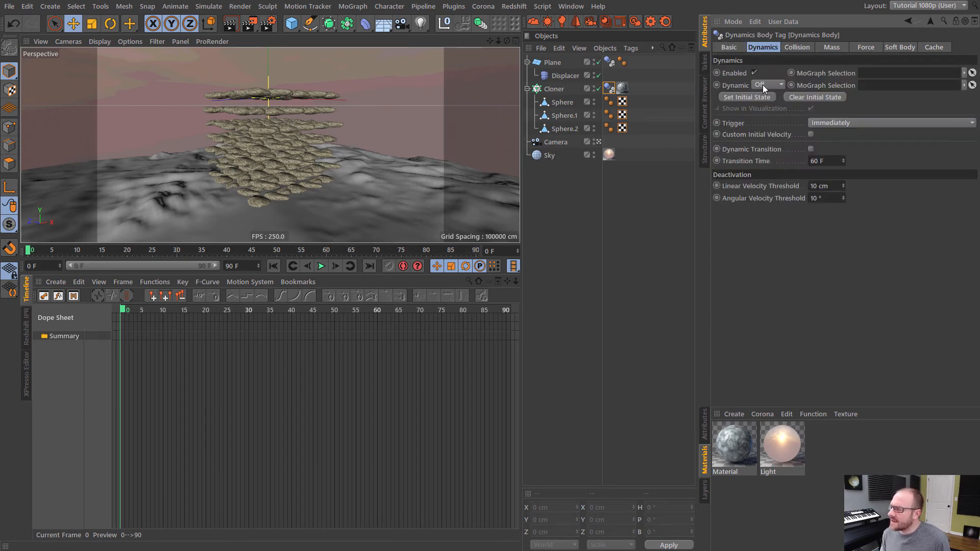
click(763, 85)
click(579, 229)
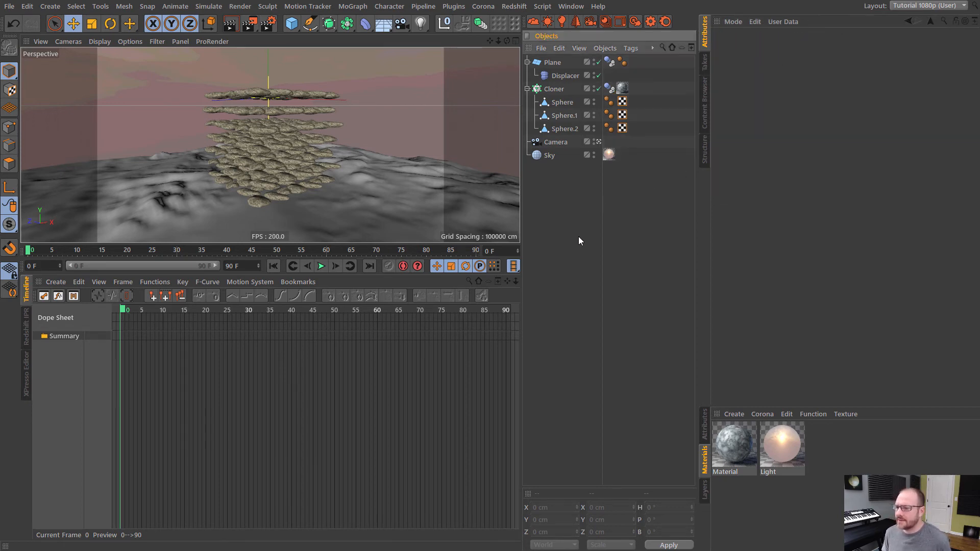
Test-play the dynamics simulation briefly and return to the first frame.
click(321, 268)
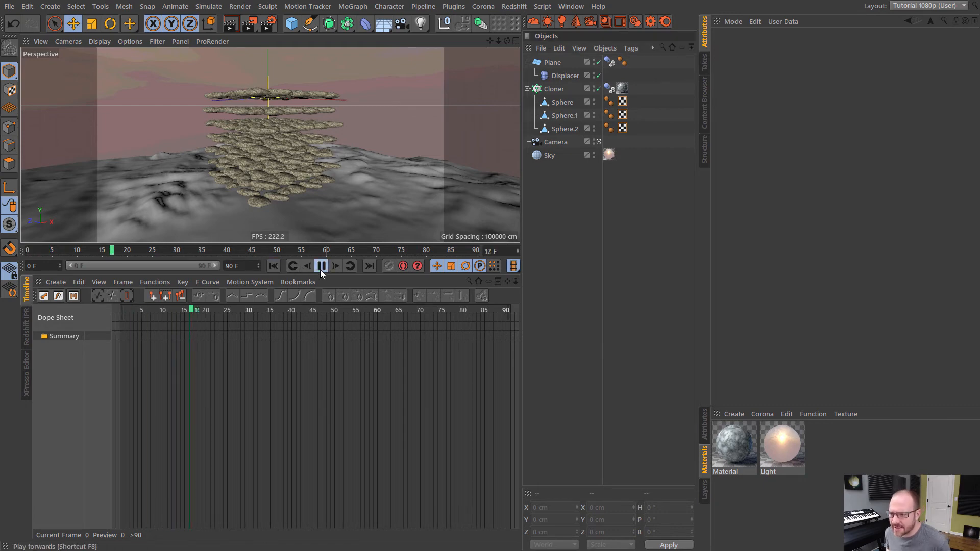
click(320, 269)
click(278, 265)
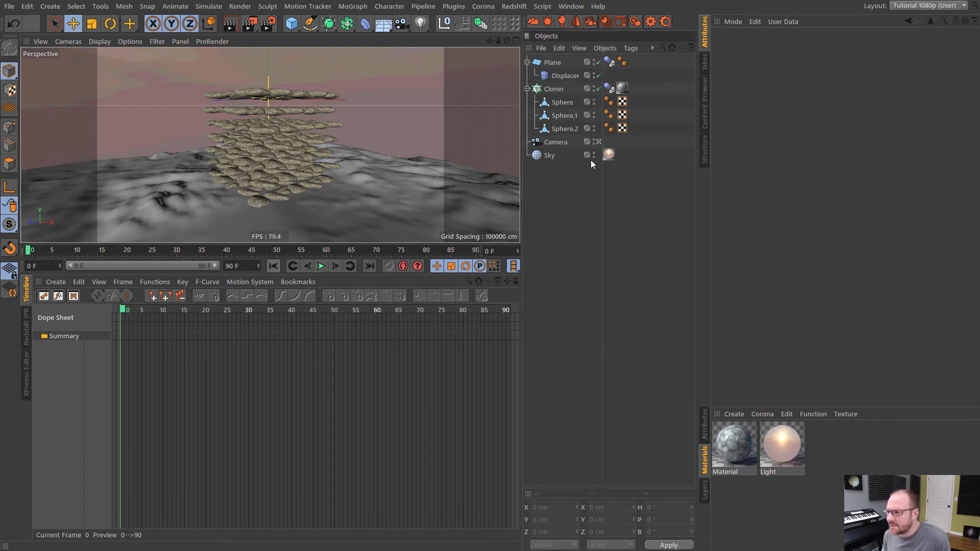
Set the collision Shape of the Cloner's Dynamics Body tag to Automatic.
click(609, 89)
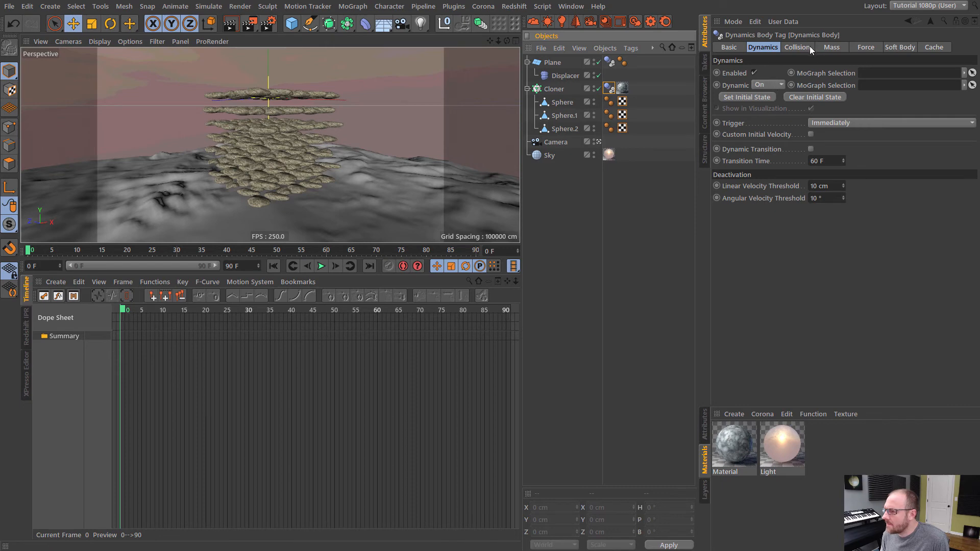
click(796, 47)
click(813, 121)
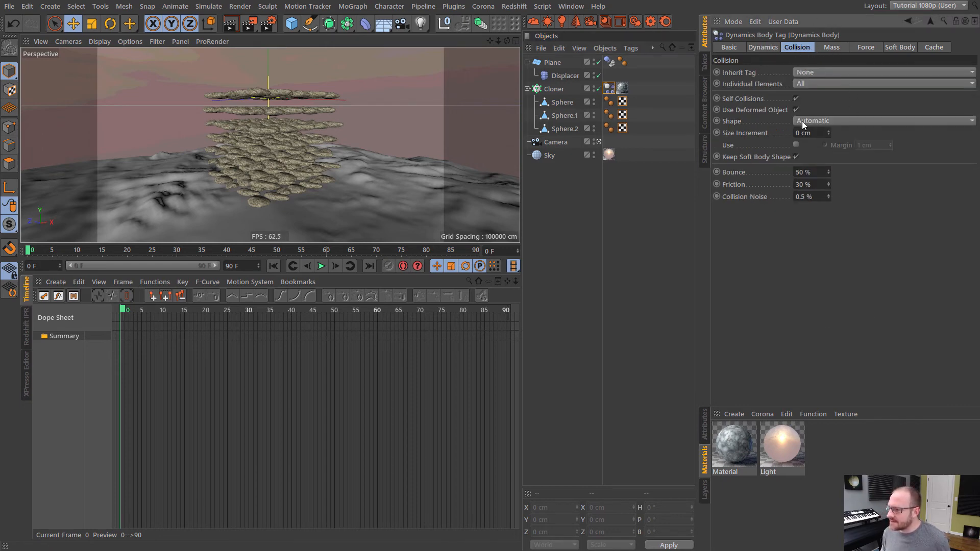
click(816, 120)
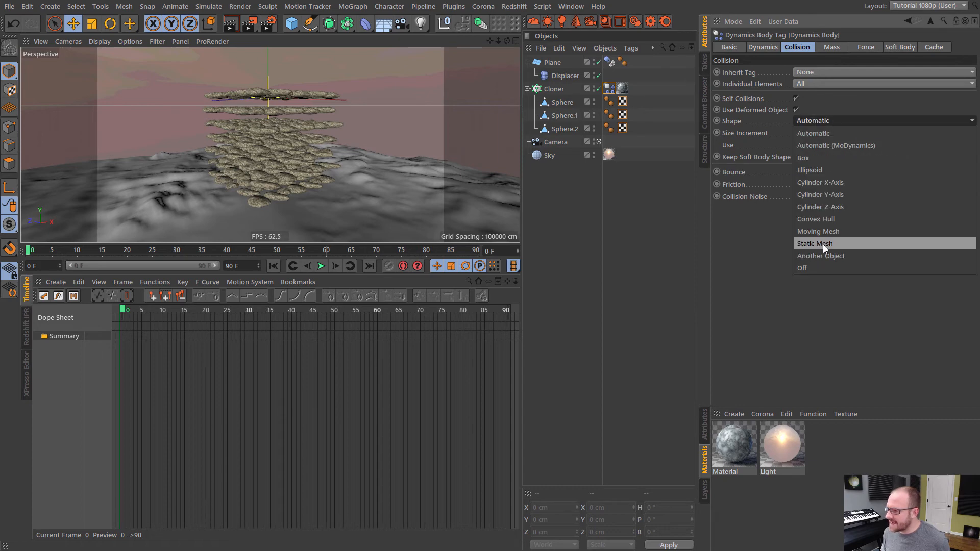
click(833, 121)
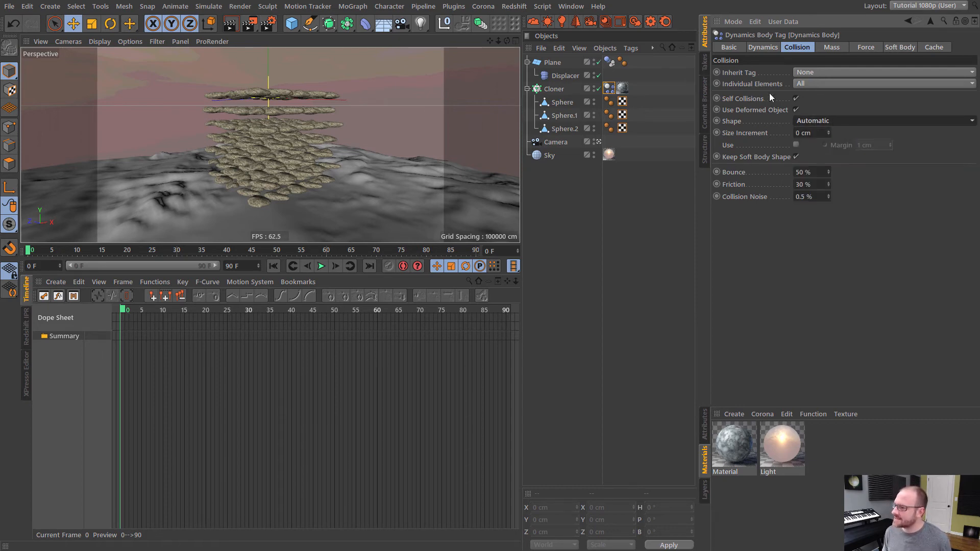
Preview the stones falling onto the ground plane, examine the pile from different angles, and rewind to frame 0.
click(321, 266)
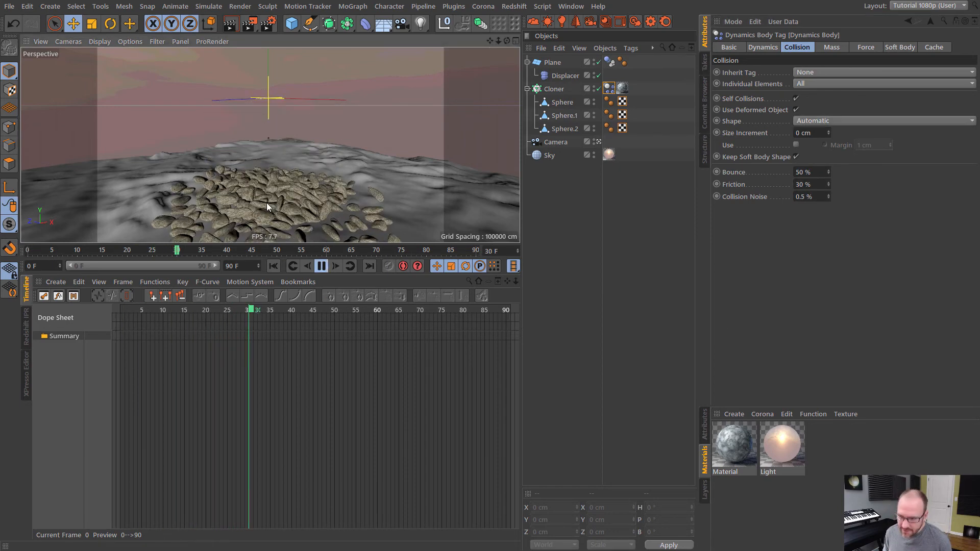
alt+drag(267, 203, 250, 242)
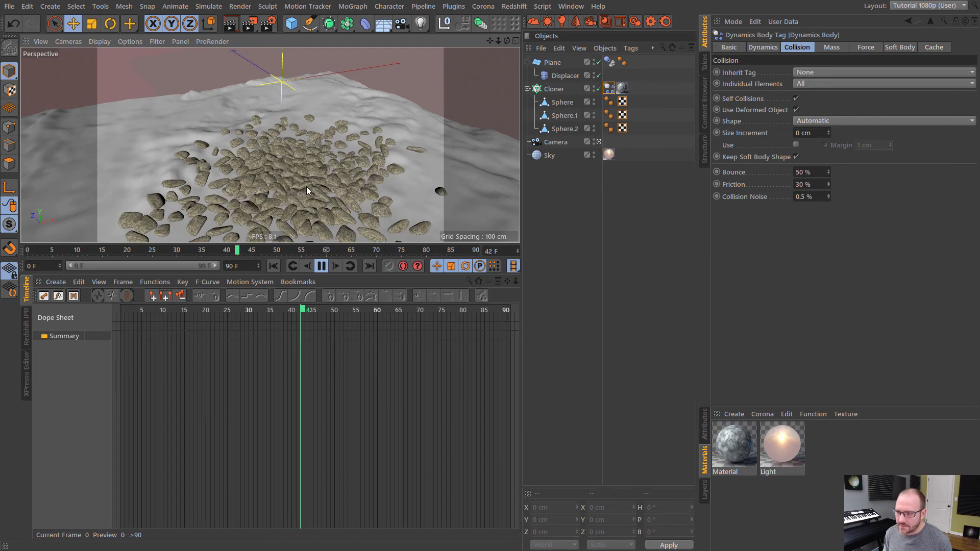
alt+drag(306, 186, 353, 184)
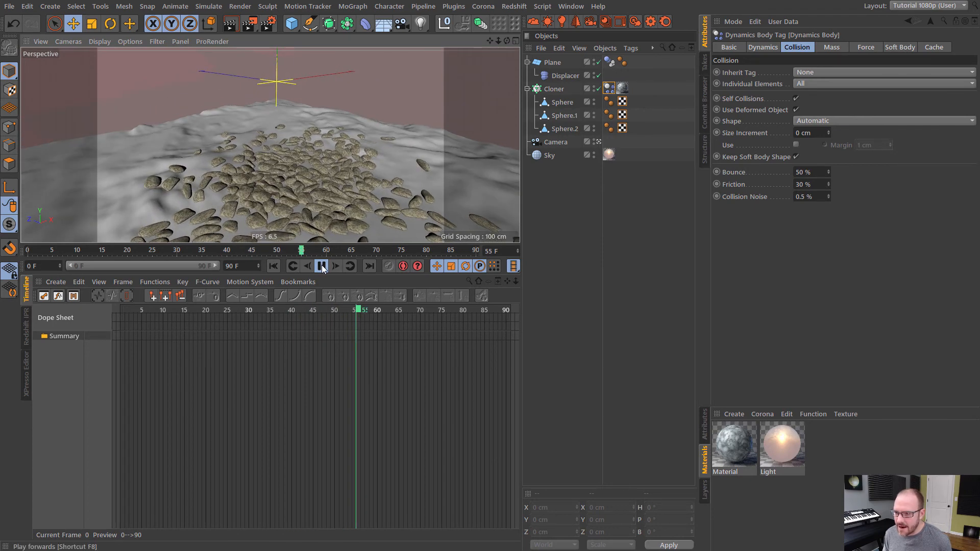
click(273, 266)
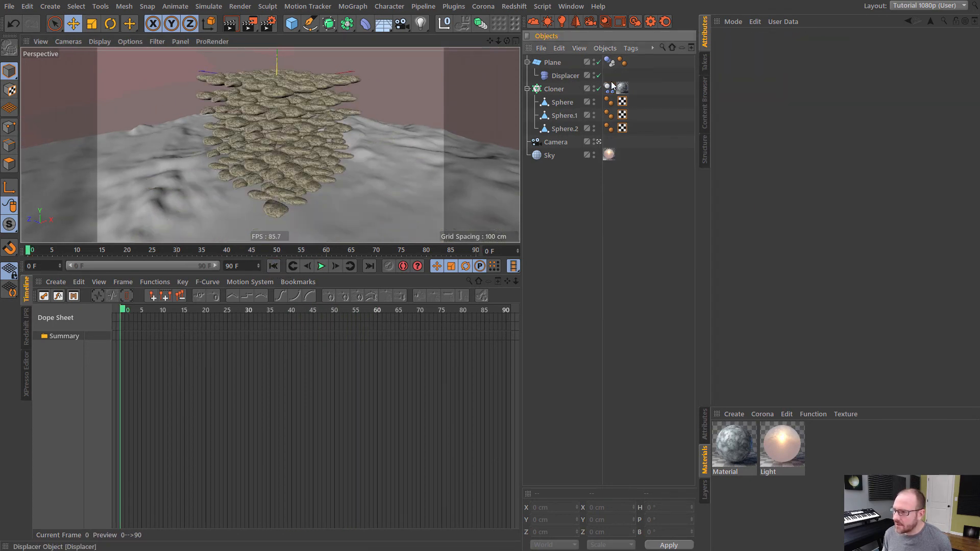
Bake the object cache for the Dynamics Body tags of both the Plane and the Cloner.
ctrl+click(609, 62)
click(934, 47)
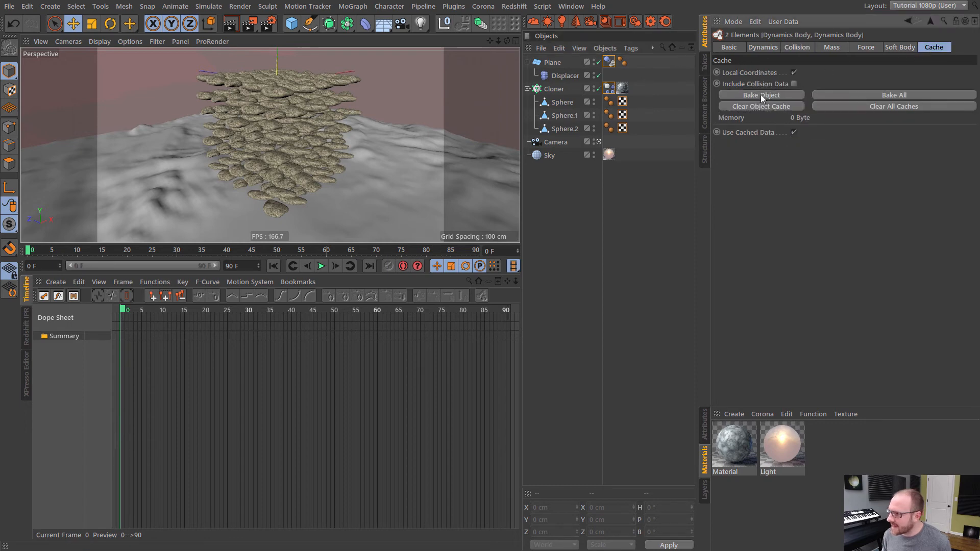
click(747, 95)
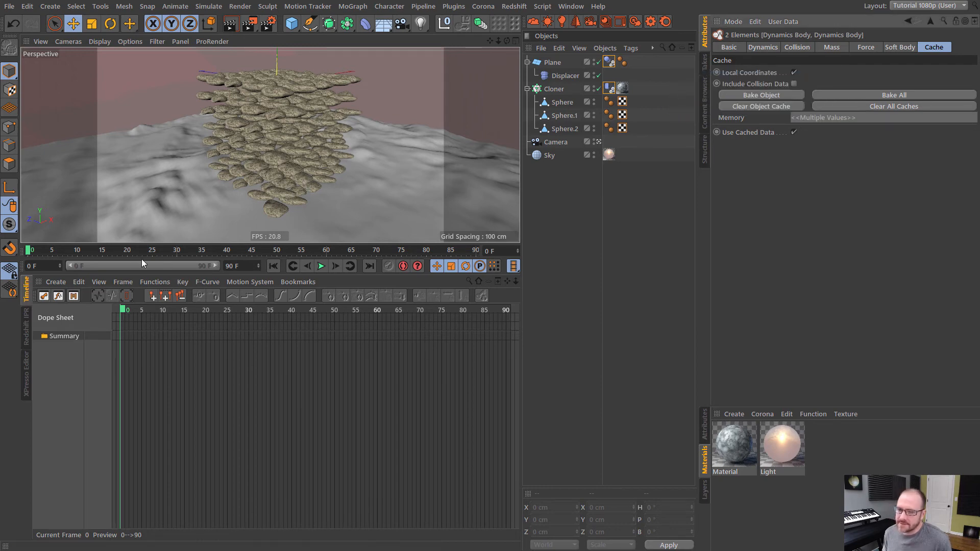
Go to frame 73 and frame the scattered stones in a closer, elevated view.
drag(31, 253, 392, 232)
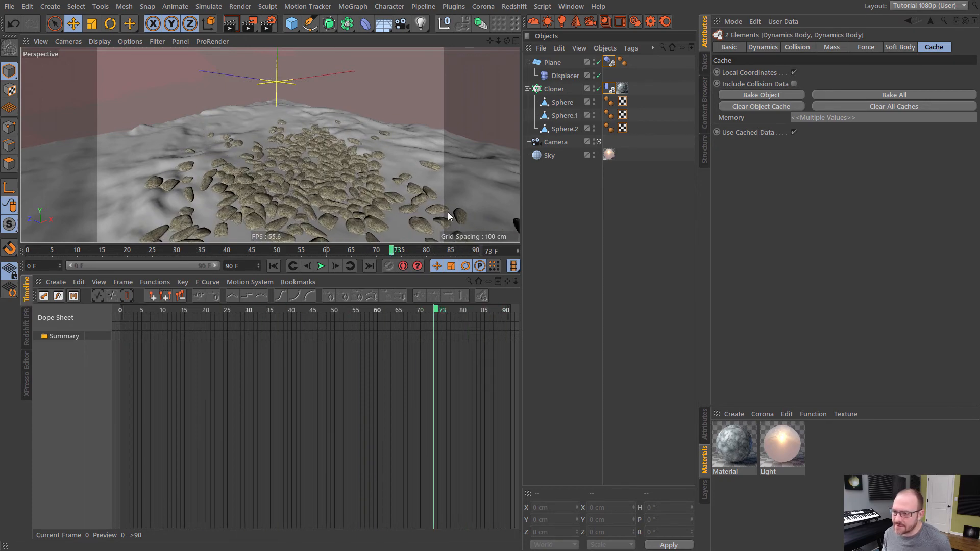
click(557, 199)
alt+drag(338, 182, 309, 156)
alt+right_drag(309, 156, 322, 157)
alt+drag(323, 157, 305, 146)
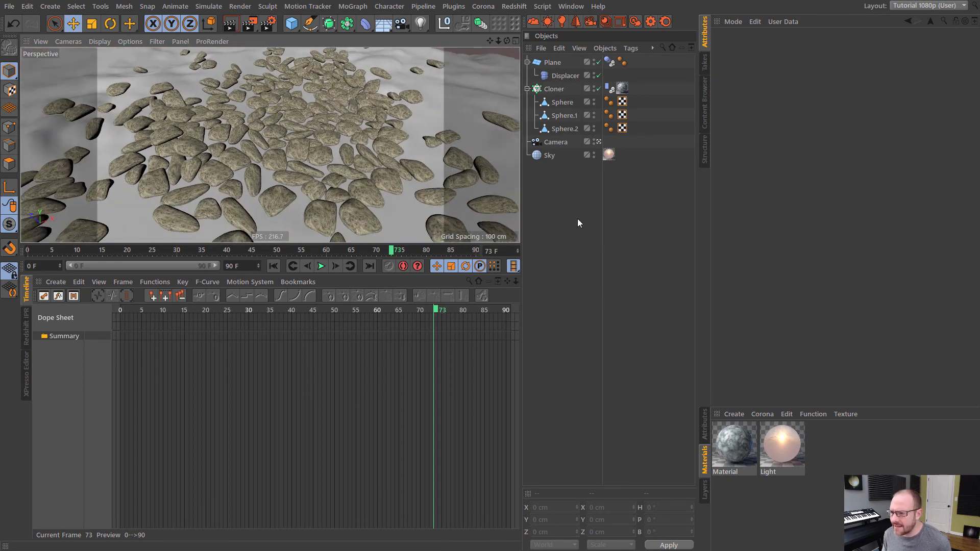
Render frame 73 in the Picture Viewer, check the stones, and close the viewer.
key(shift+r)
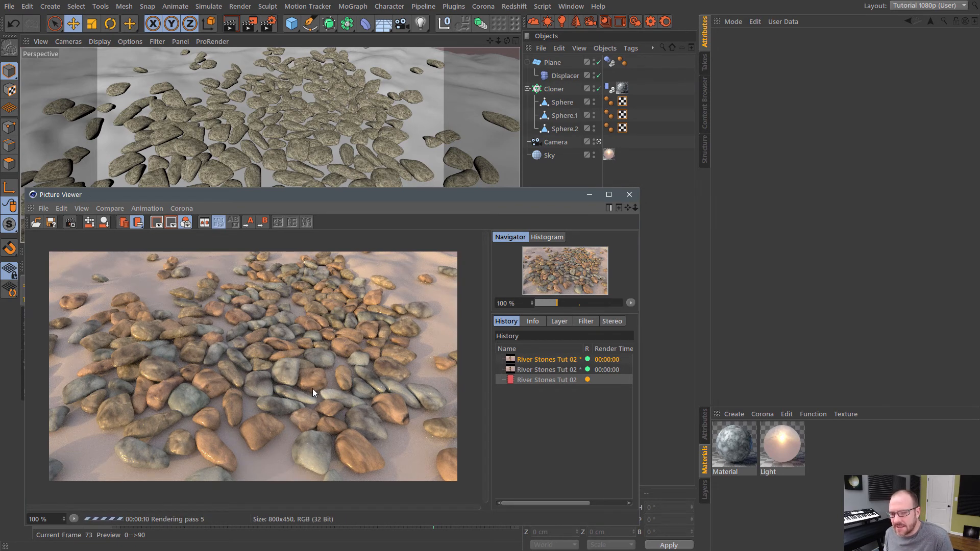
click(629, 195)
click(501, 318)
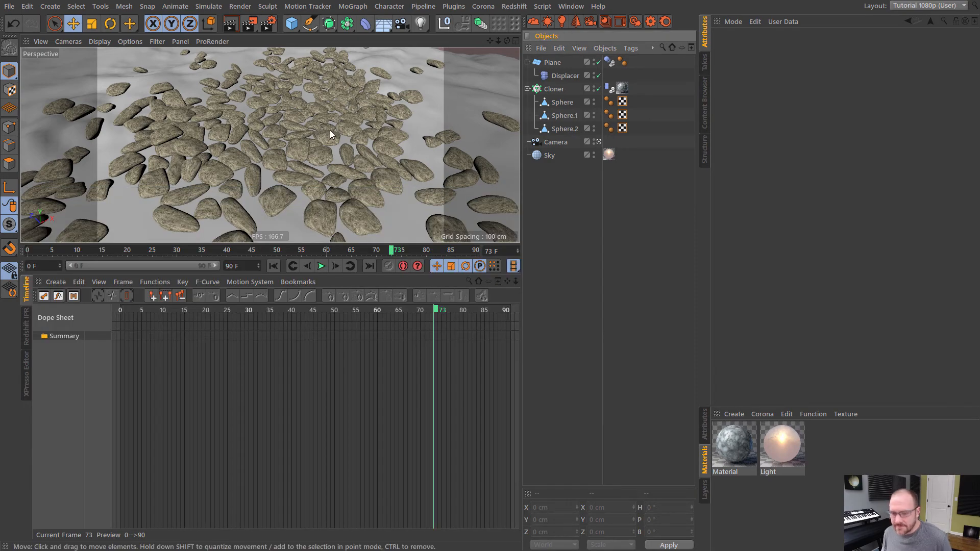
Set the camera's focal length to 18 mm and reframe it as a near-ground shot of the stones against the sun.
alt+drag(328, 142, 241, 120)
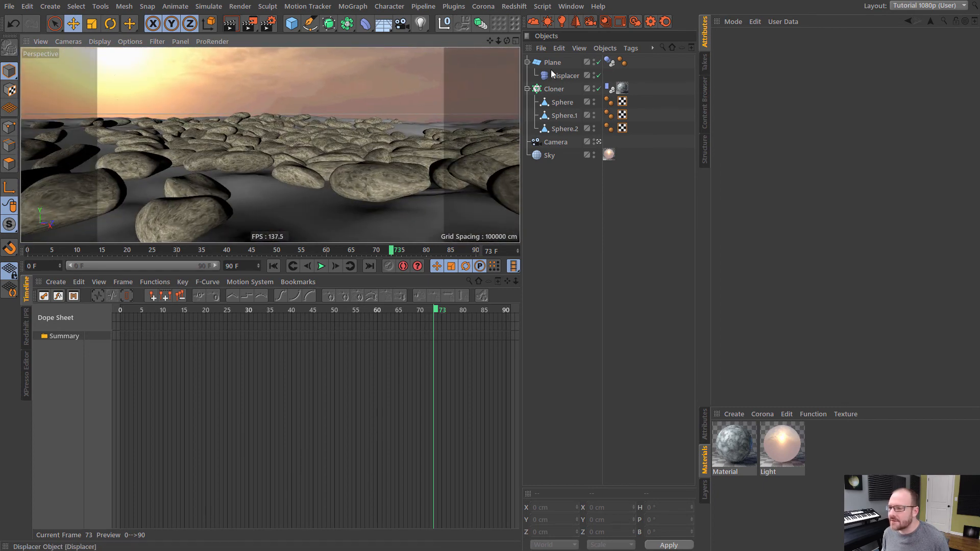
click(555, 143)
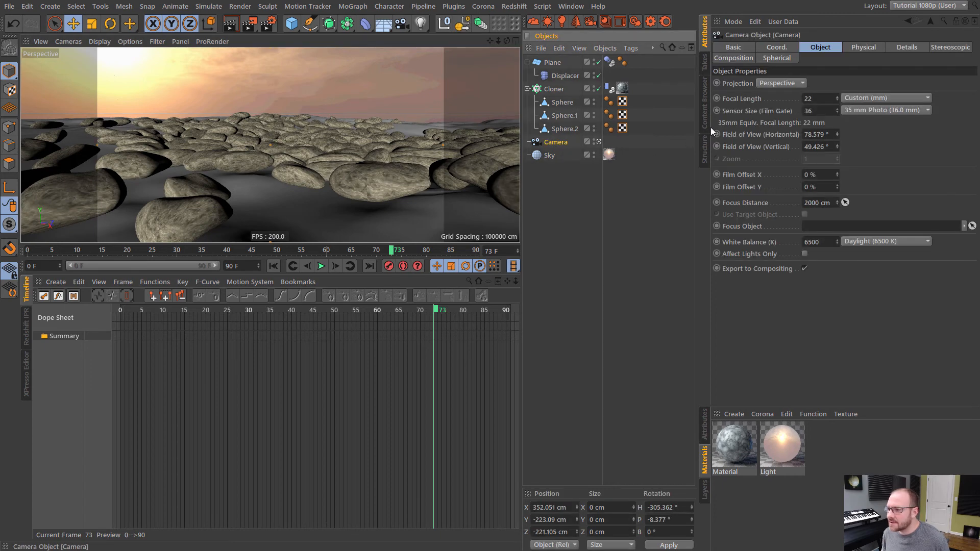
click(830, 96)
text(18)
key(Return)
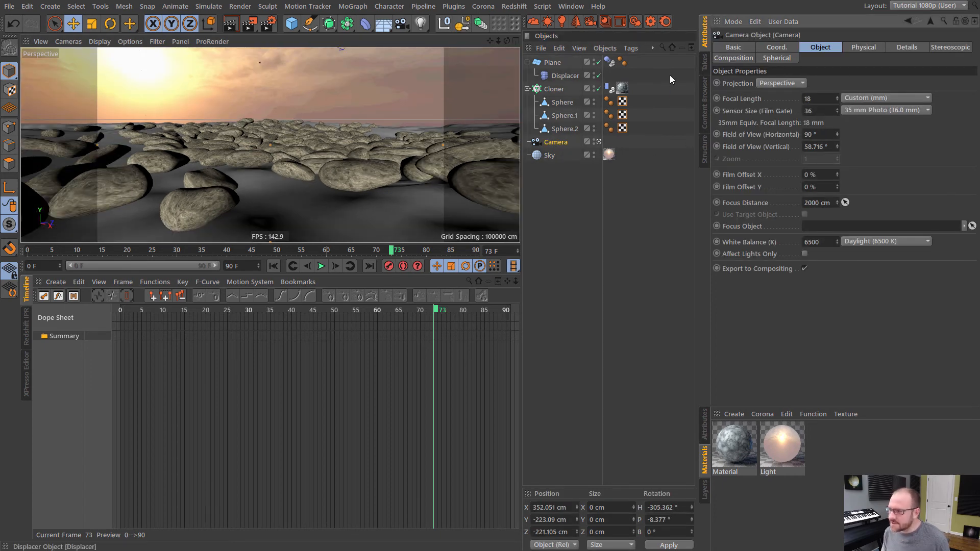
alt+drag(384, 140, 310, 153)
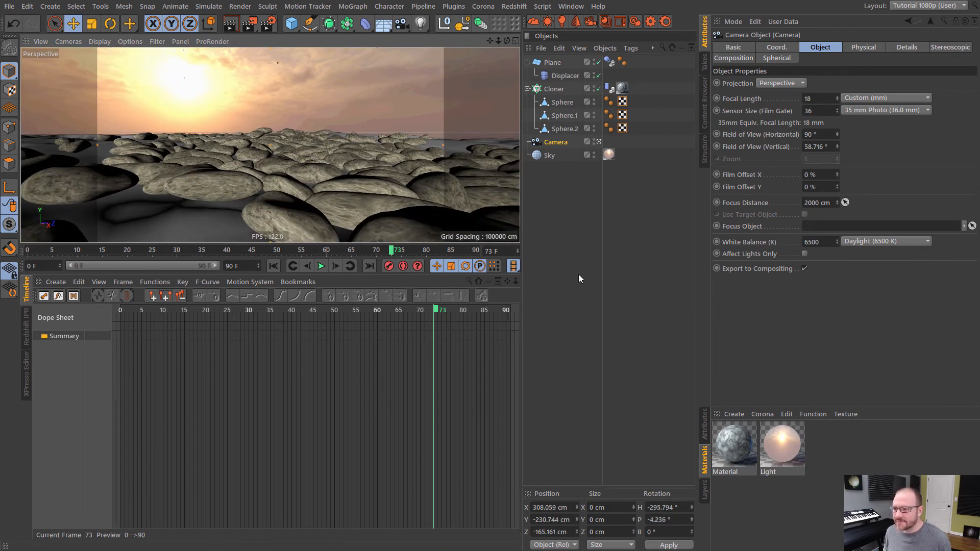
click(576, 221)
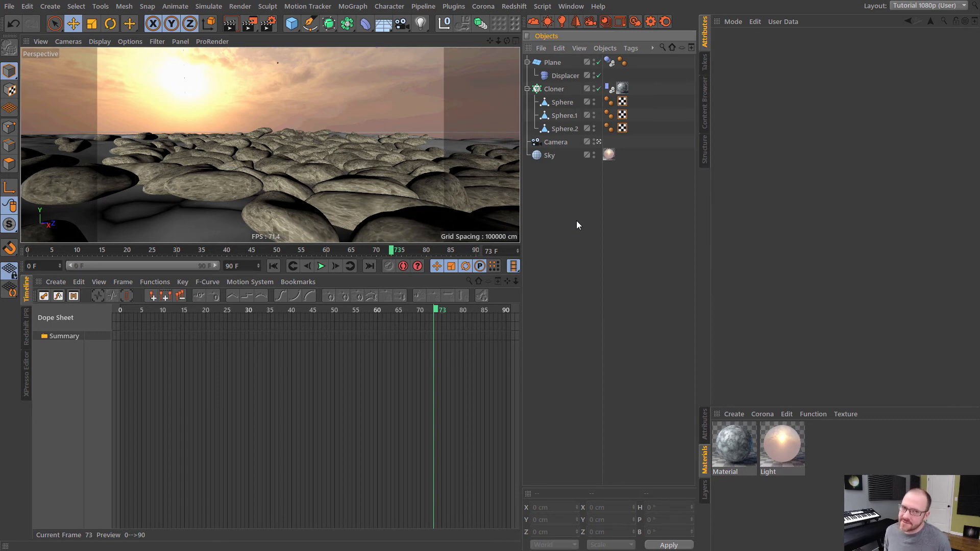
Render the low-angle shot of the stones in the Picture Viewer, check it, and close the viewer.
key(shift+r)
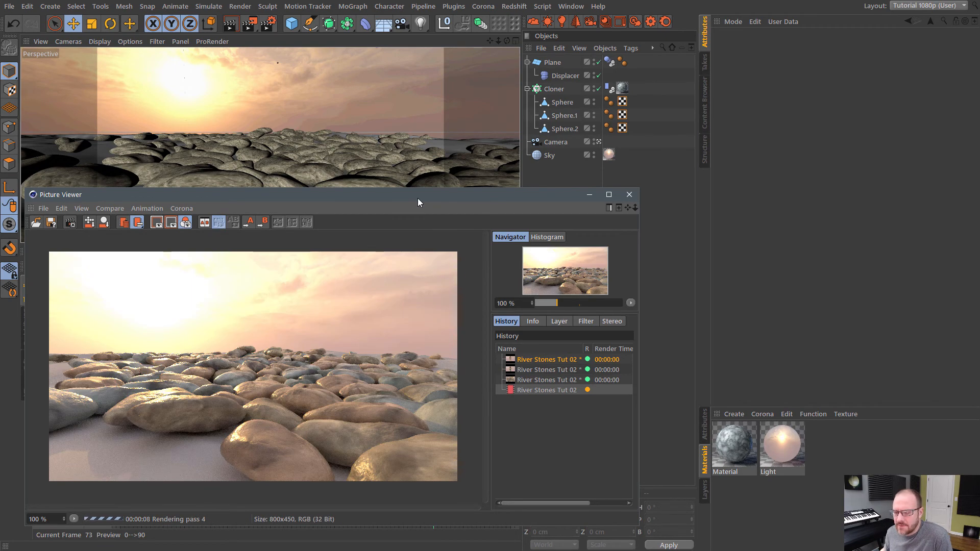
click(629, 195)
click(497, 317)
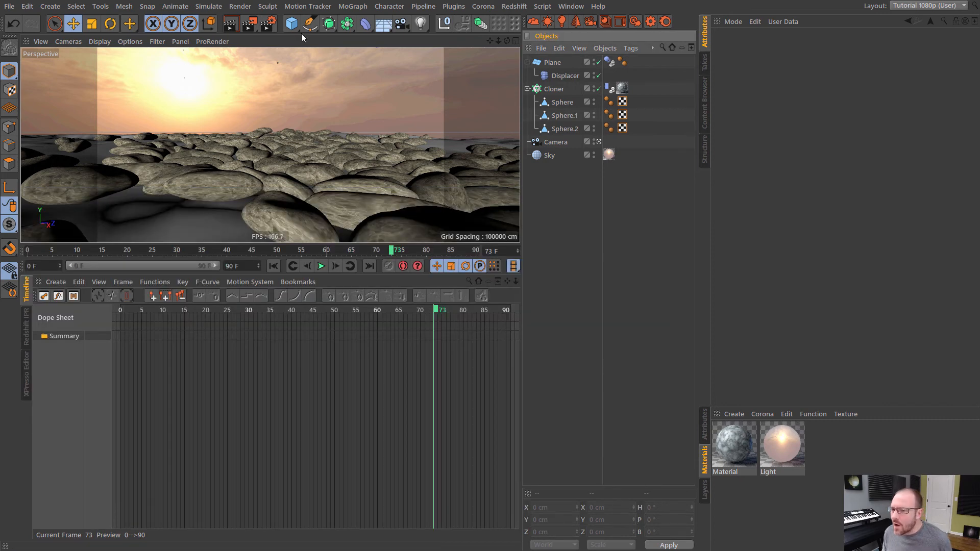
Add a cube, flatten it to about 464 × 54 × 660 cm, and lower it to about Y -265 cm among the stones.
click(292, 24)
click(393, 38)
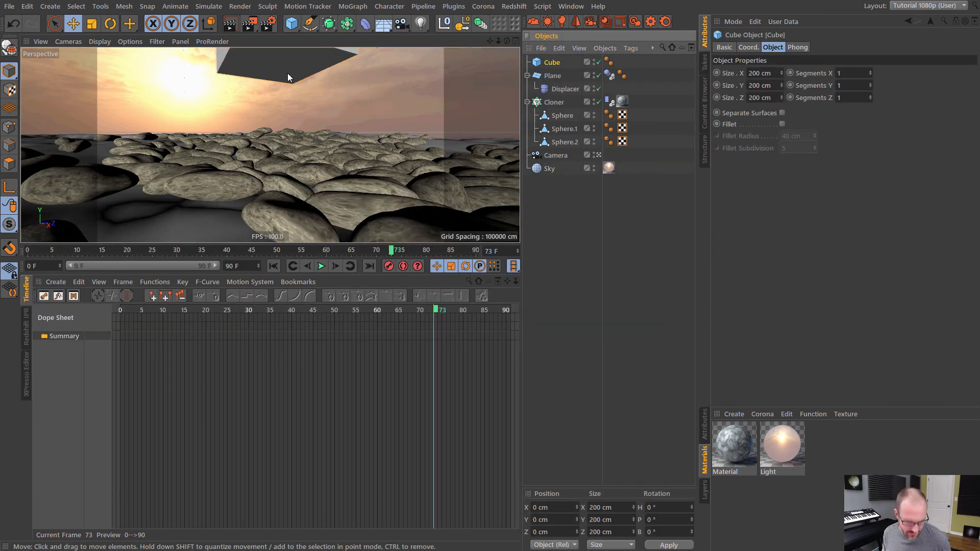
scroll(287, 72, up, 10)
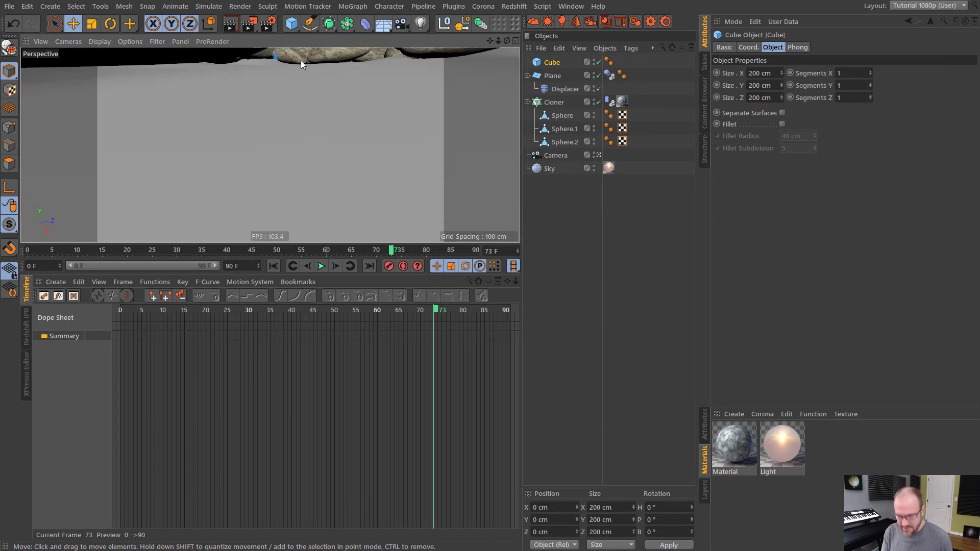
scroll(301, 60, down, 10)
drag(264, 99, 377, 119)
drag(305, 182, 355, 255)
drag(281, 91, 279, 189)
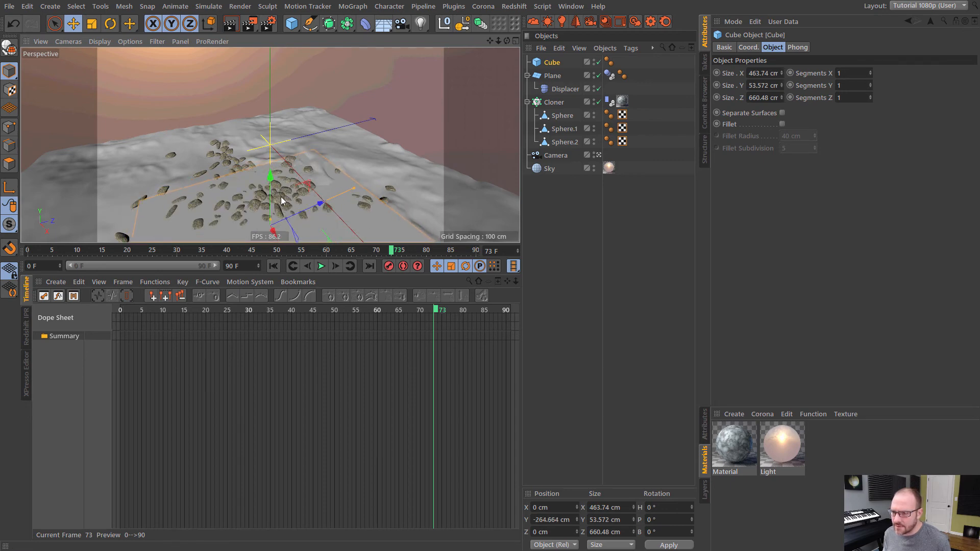
Enlarge the cube to about 978 × 151 × 1237 cm and lower it to about Y -316 cm so stones poke through.
key(ctrl+z)
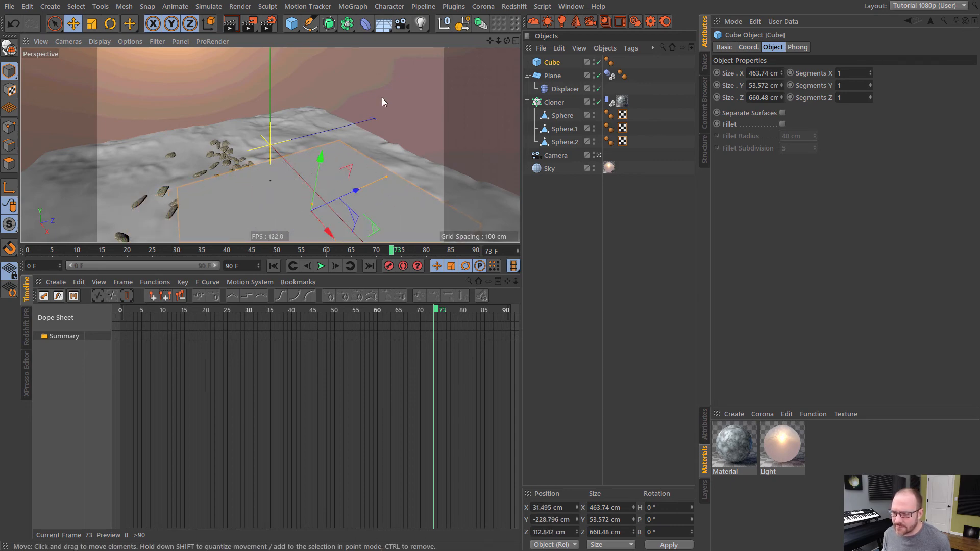
key(ctrl+y)
drag(367, 185, 408, 170)
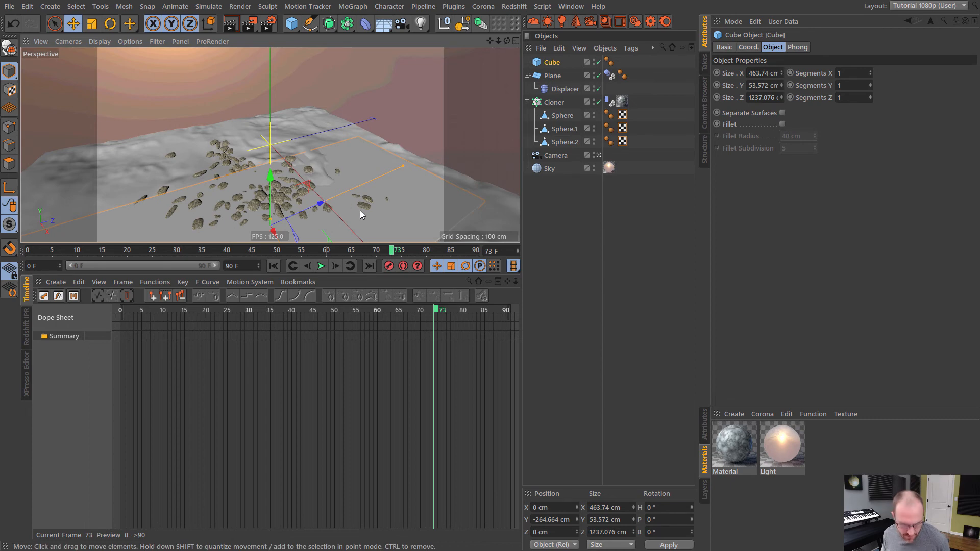
alt+drag(360, 210, 274, 166)
drag(281, 128, 262, 170)
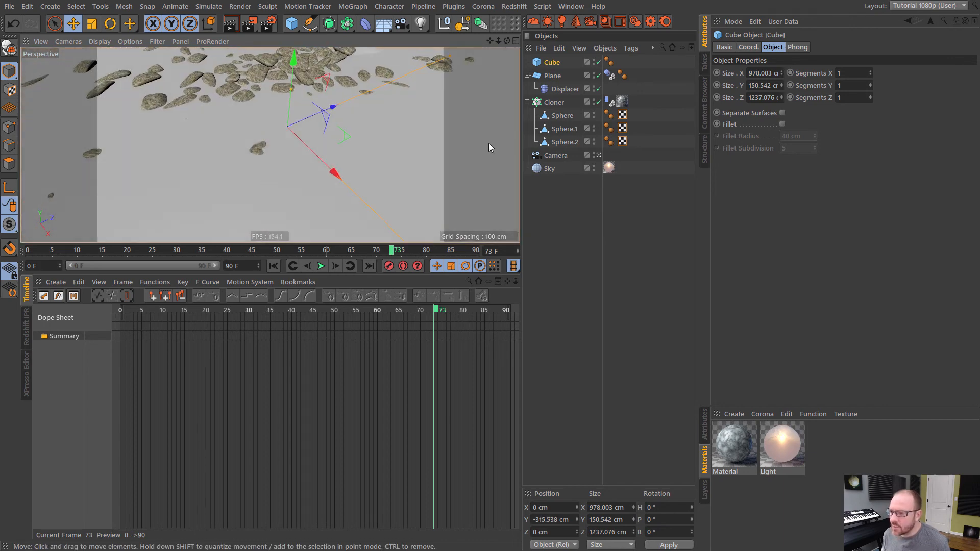
scroll(488, 142, up, 3)
click(572, 199)
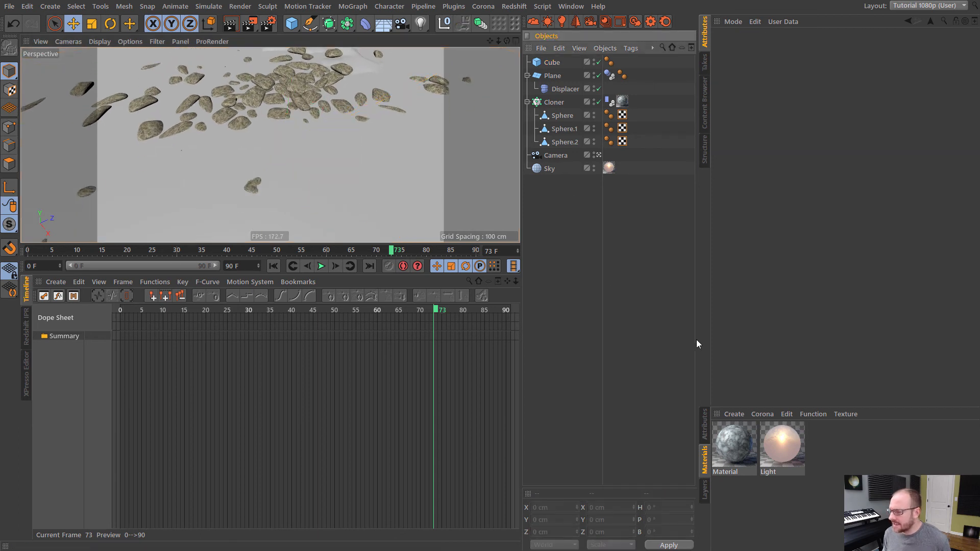
Create a new Corona material with diffuse disabled and reflection, refraction and volumetrics enabled.
click(761, 413)
click(783, 434)
click(743, 454)
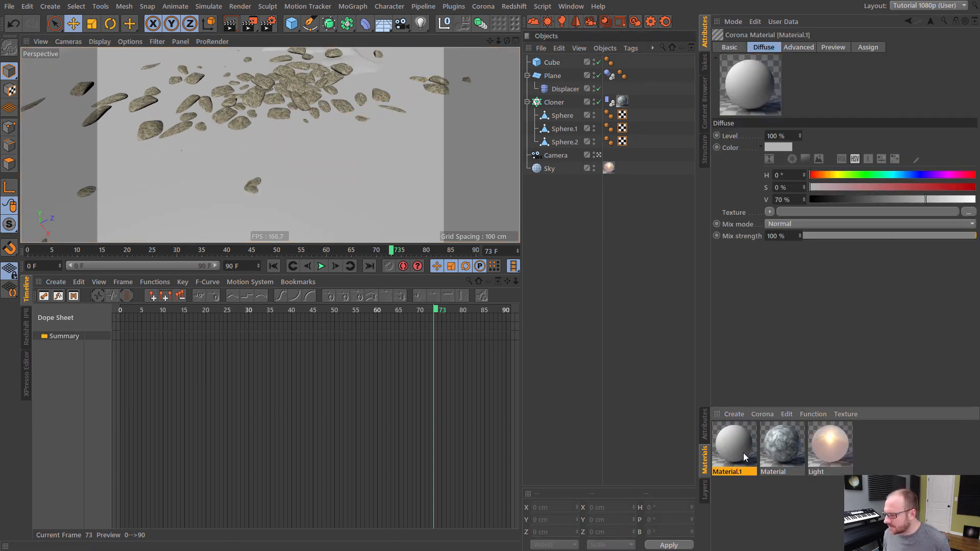
click(729, 47)
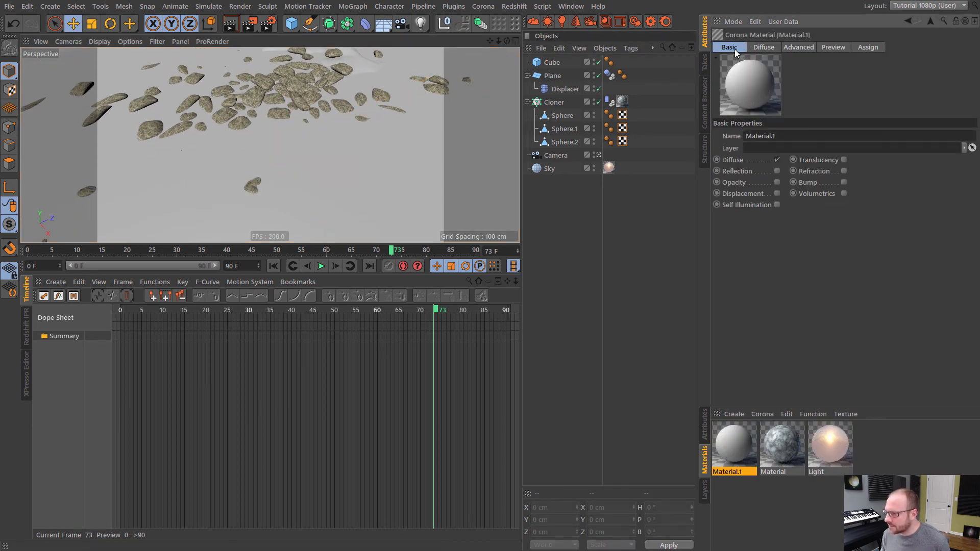
click(777, 160)
click(777, 171)
click(843, 171)
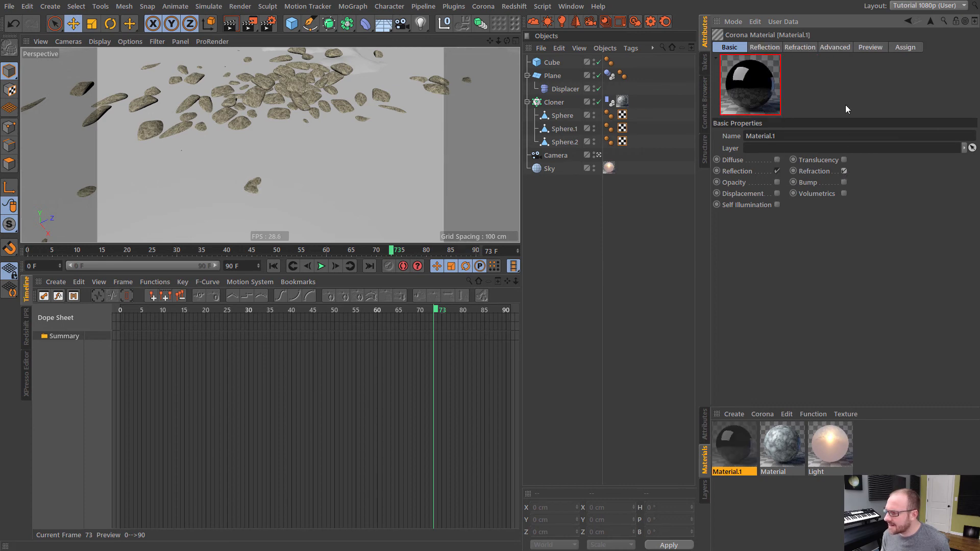
click(799, 47)
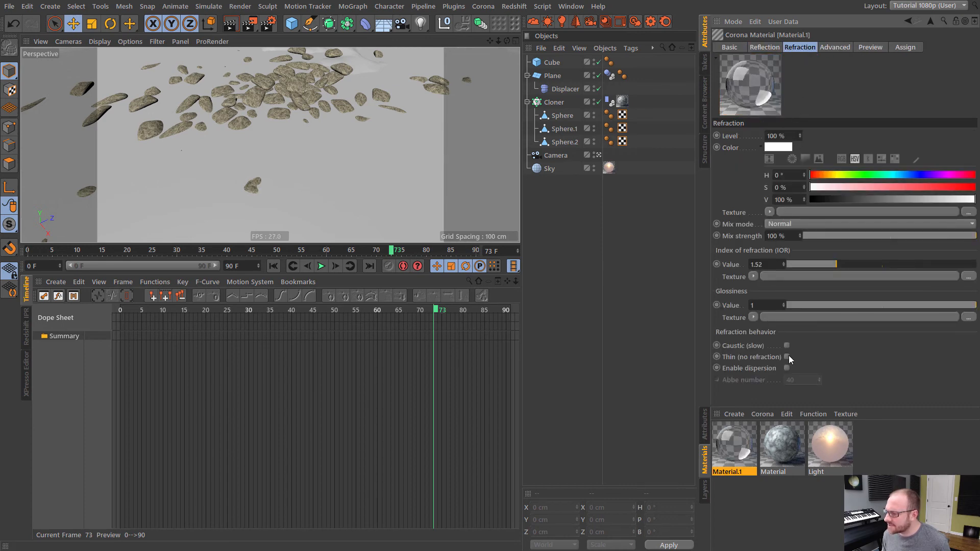
click(734, 47)
click(843, 193)
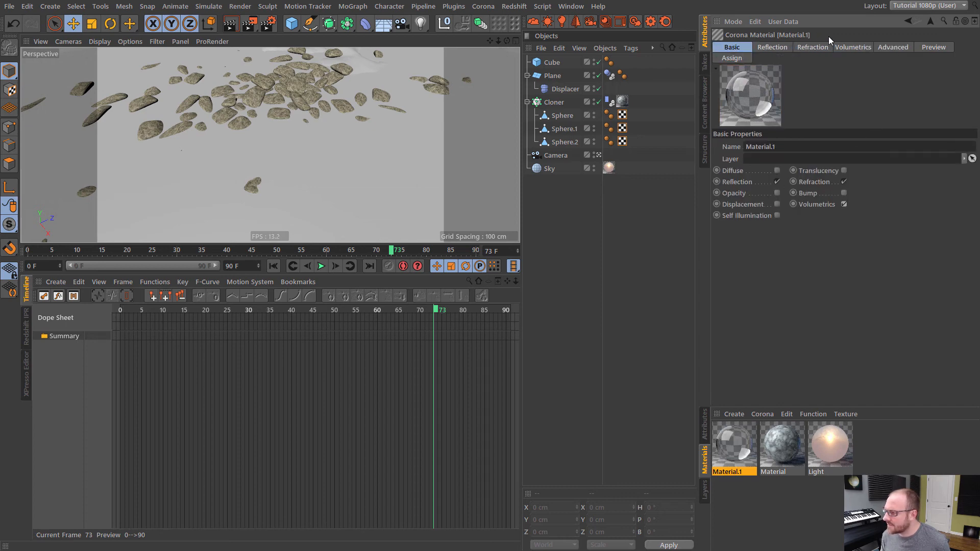
Set the material's volumetric absorption color to a muted teal blue with a hue of about 192°.
click(853, 47)
click(772, 173)
click(799, 167)
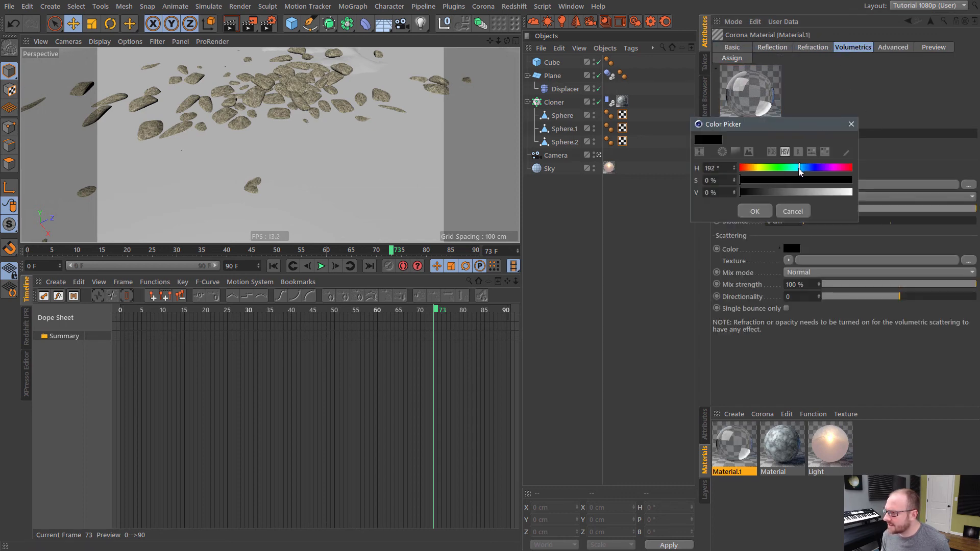
click(782, 180)
click(811, 193)
click(755, 211)
Set the material's scattering color to an olive green and the absorption distance to 4 cm.
click(791, 248)
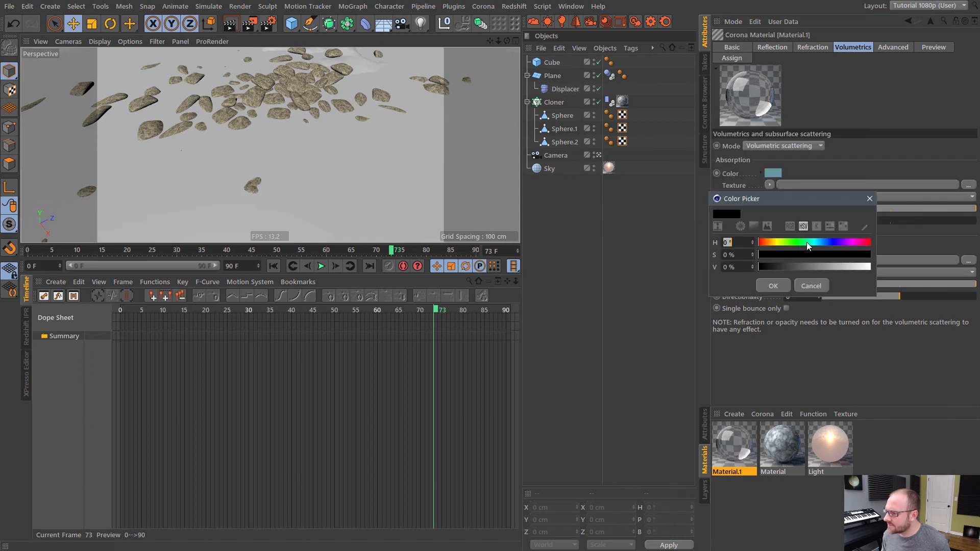
click(782, 242)
click(829, 255)
click(824, 267)
click(773, 285)
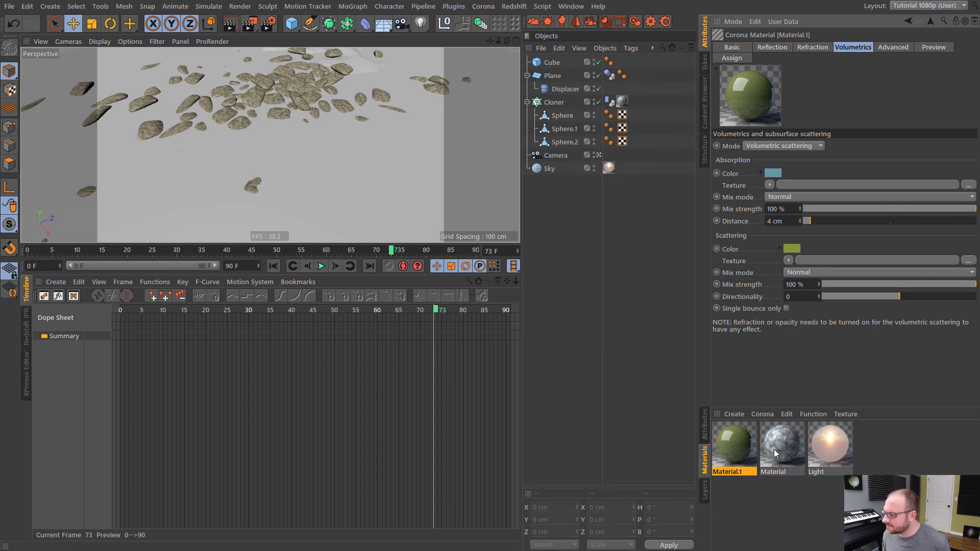
Apply the green volumetric material to the cube and start an interactive Corona render.
drag(735, 444, 559, 66)
click(559, 193)
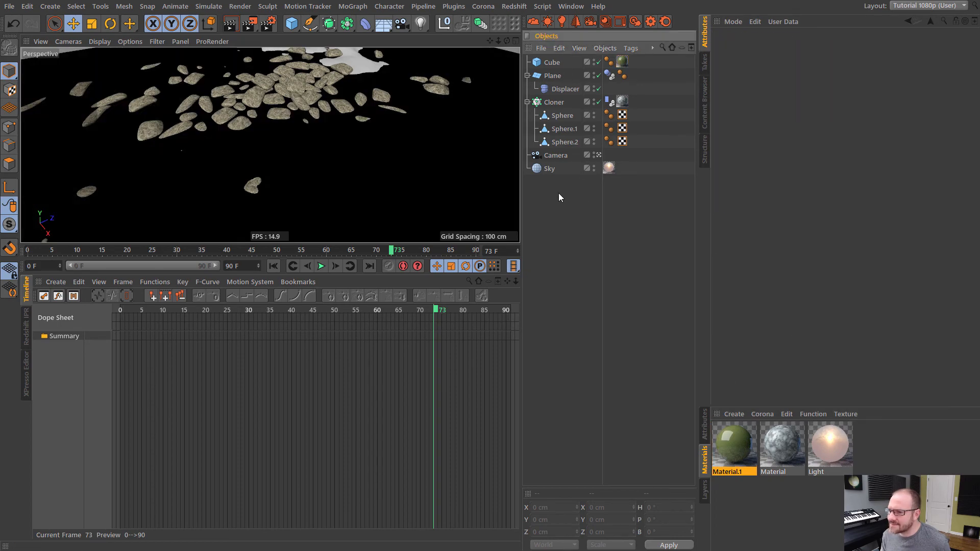
click(636, 22)
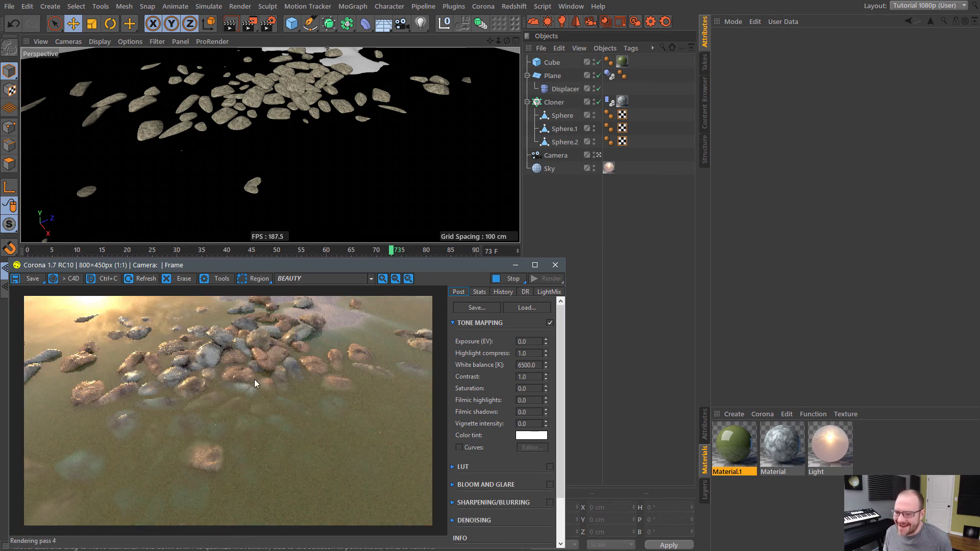
Examine the exposed and submerged stones in the interactive render from closer viewpoints.
click(576, 204)
click(296, 106)
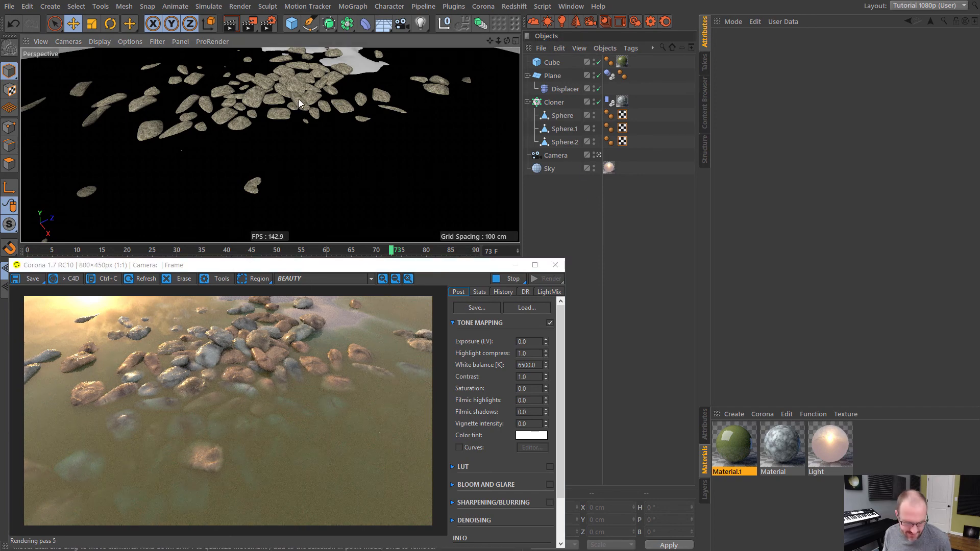
scroll(301, 102, up, 3)
scroll(307, 104, up, 3)
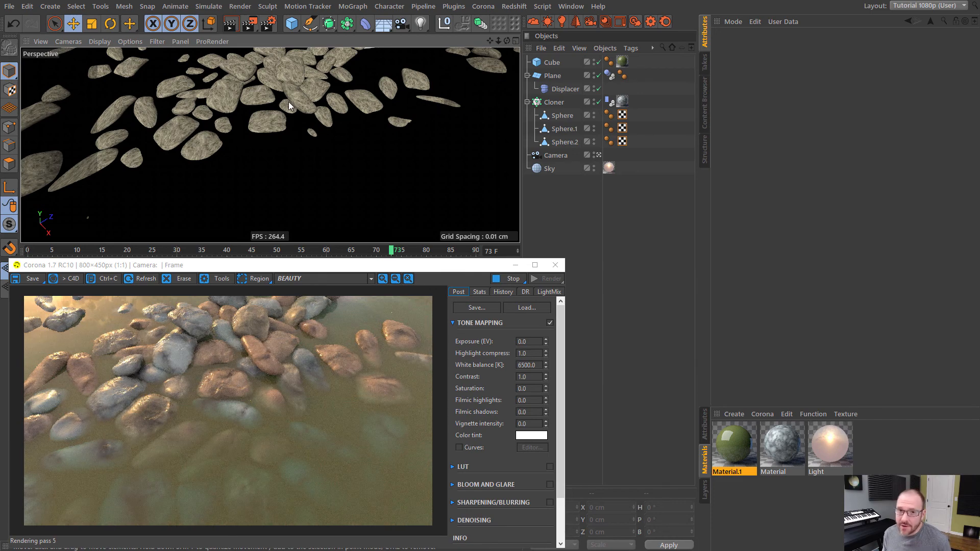
alt+drag(290, 89, 290, 103)
scroll(298, 105, down, 2)
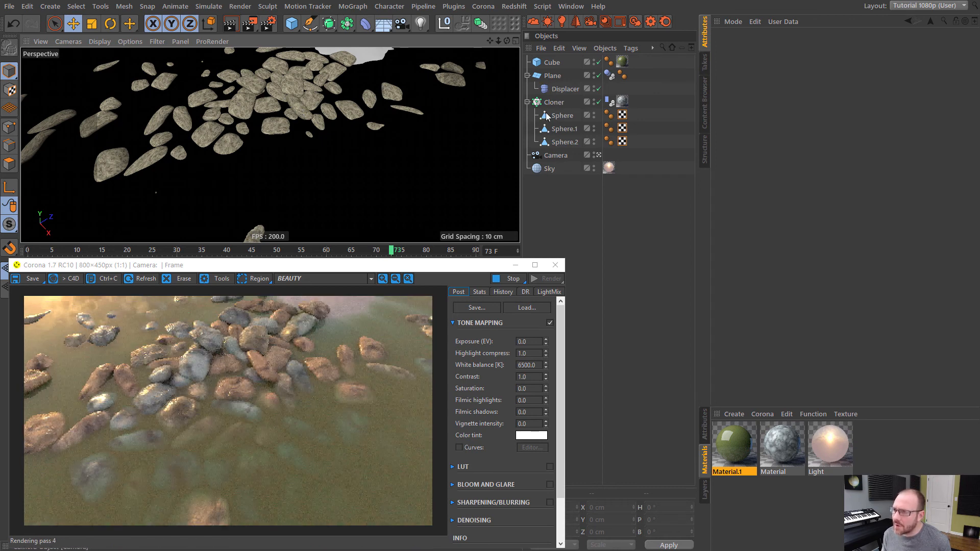
Nest the displaced ground plane under a Subdivision Surface, then stop the interactive render and close its window.
click(552, 76)
alt+drag(325, 30, 380, 37)
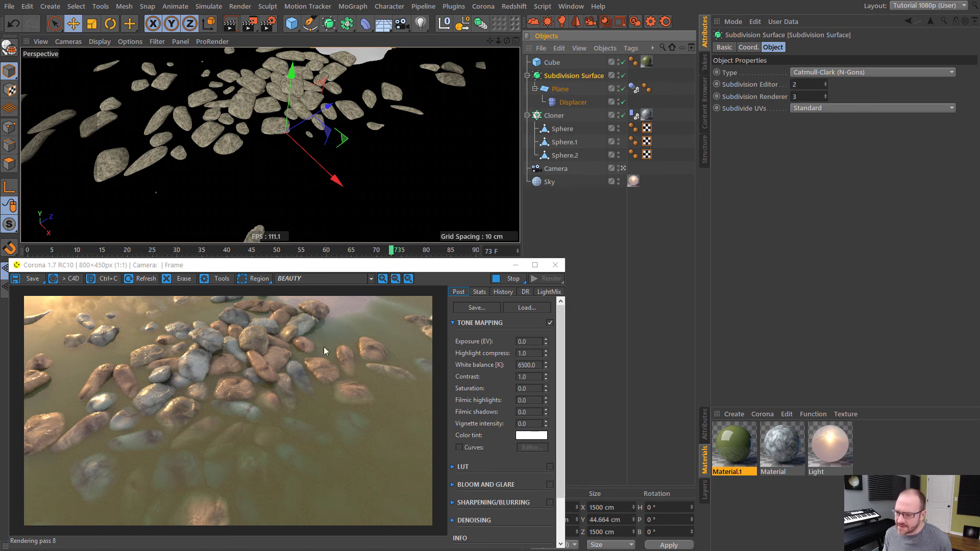
click(511, 278)
click(599, 227)
alt+middle_drag(315, 101, 306, 122)
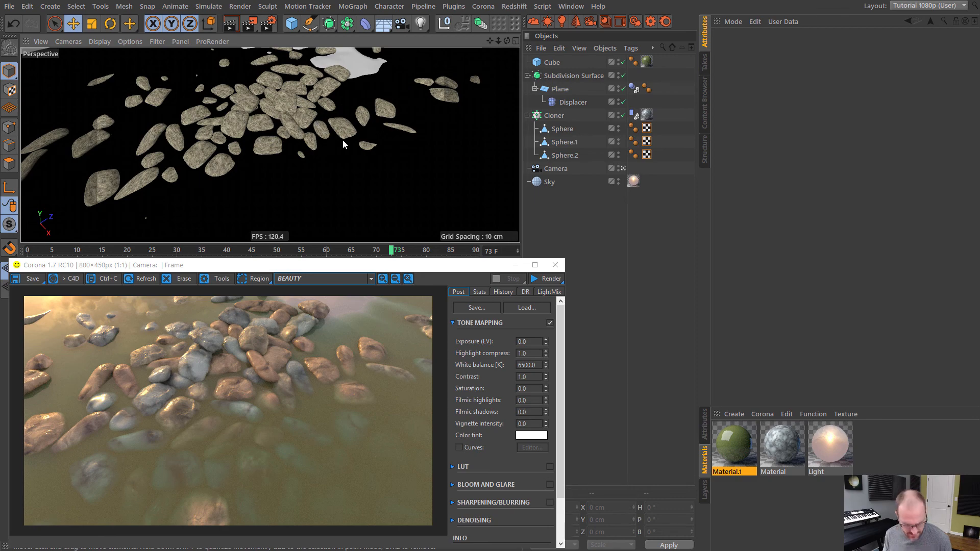
click(555, 265)
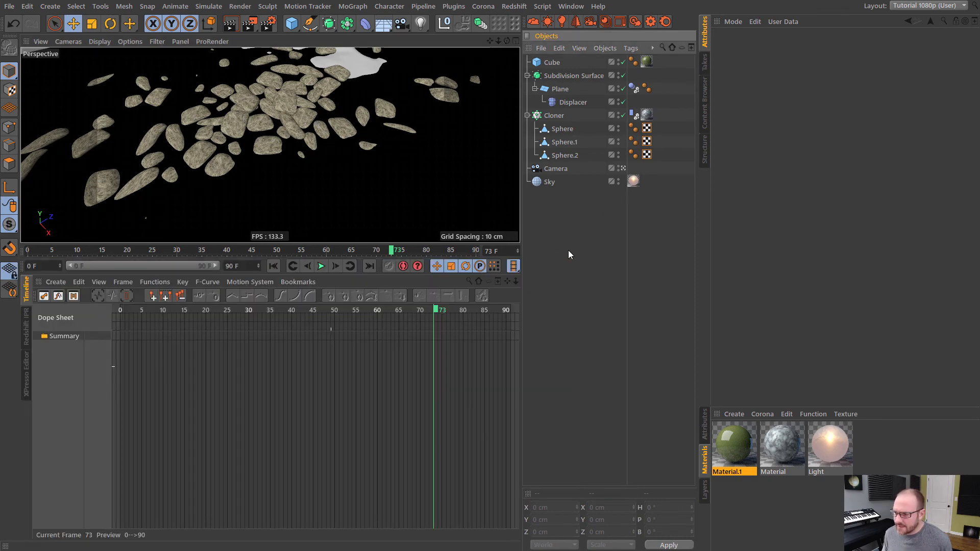
Set the render output width to 1280 pixels with the aspect ratio locked, and close the render settings.
key(ctrl+b)
click(117, 94)
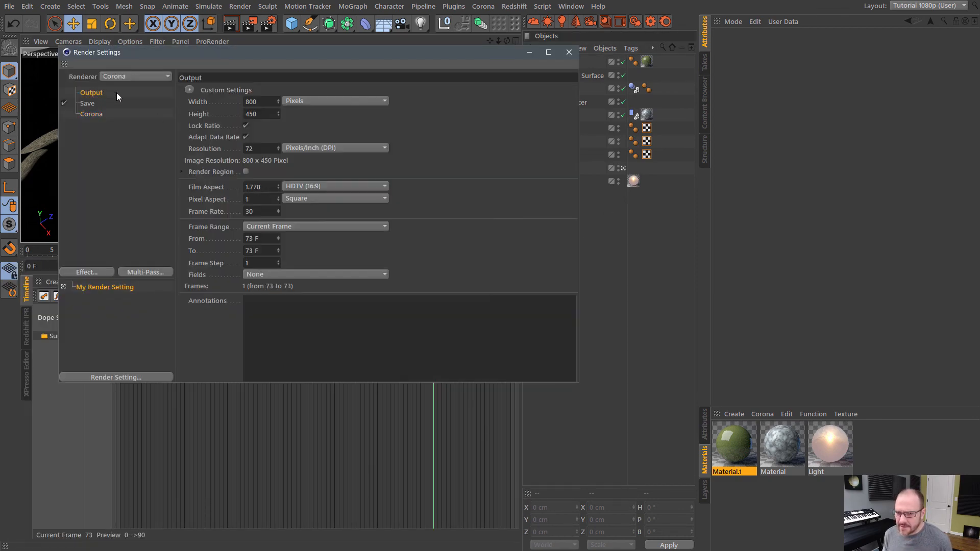
double_click(265, 101)
text(12)
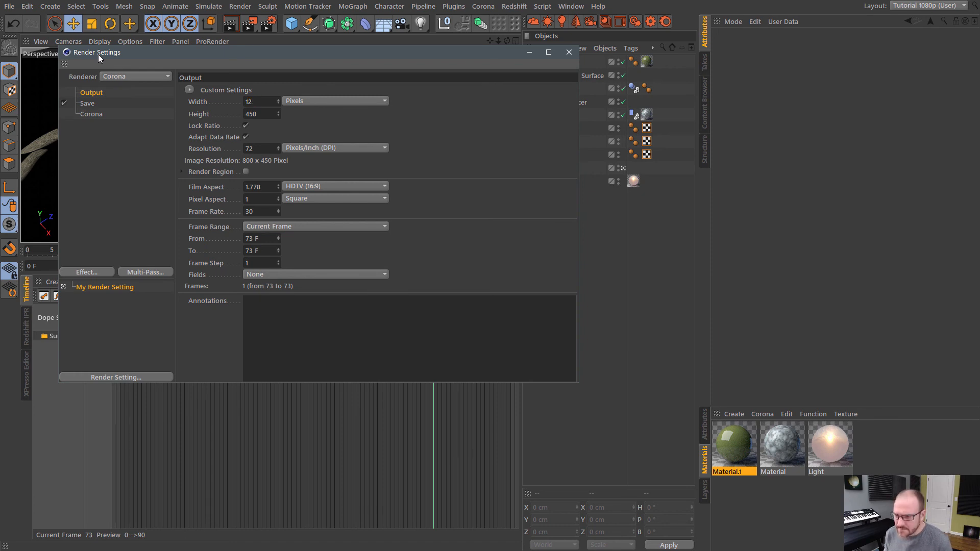
text(80)
key(Return)
click(569, 53)
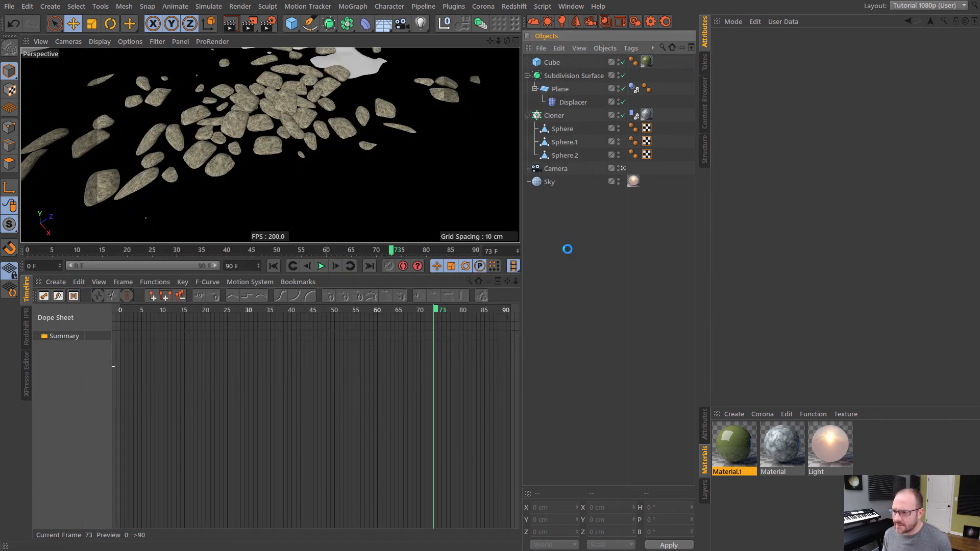
Start a 1280 × 720 render of frame 73 in the Picture Viewer and enlarge the viewer to fit the whole image.
key(shift+r)
drag(429, 197, 433, 57)
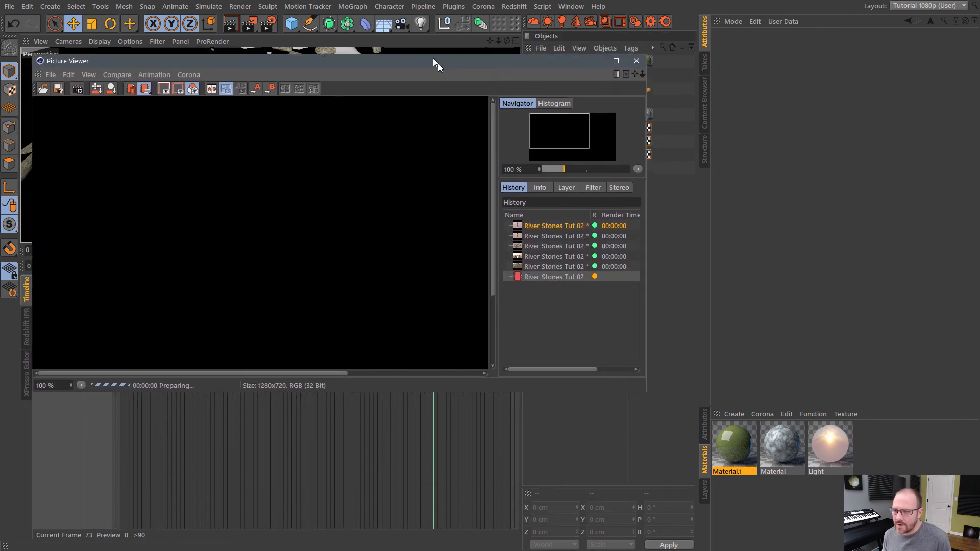
drag(638, 383, 897, 522)
drag(414, 57, 406, 57)
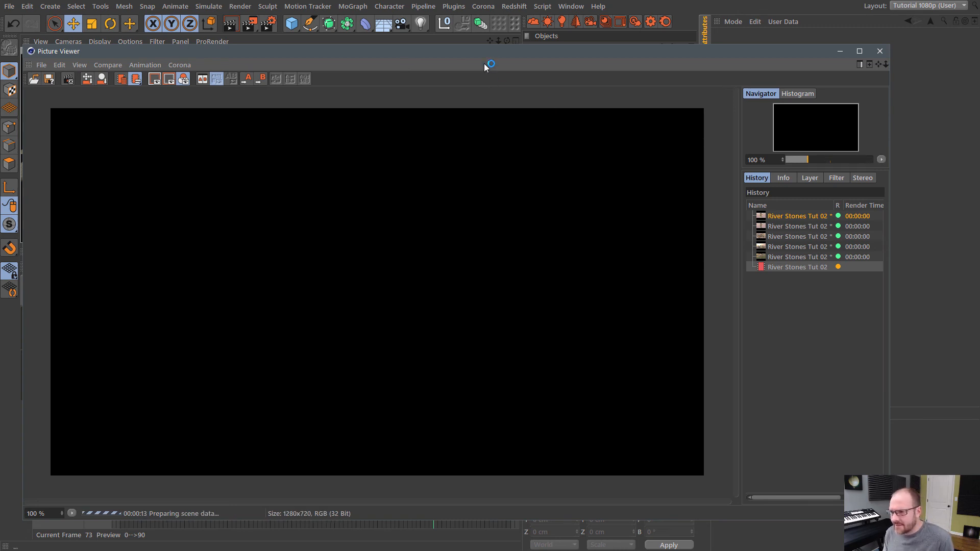
Open the Corona post-process settings, dock them beside the render in the Picture Viewer, and narrow the docked settings to uncover the image.
drag(494, 51, 473, 44)
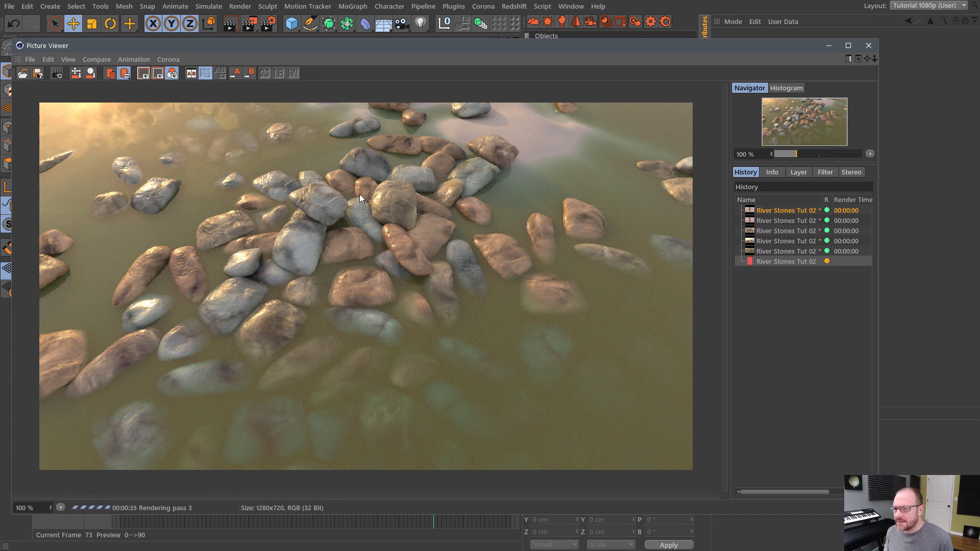
click(169, 60)
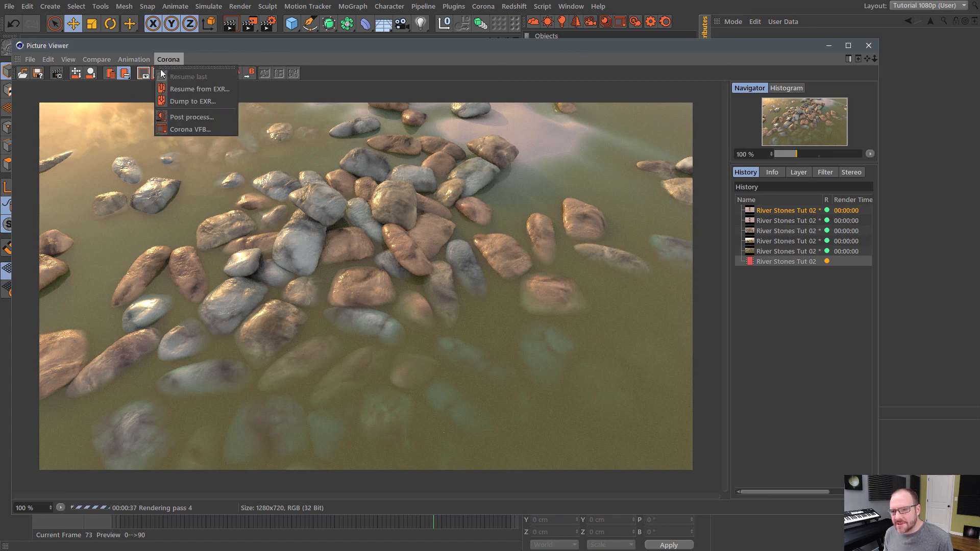
click(193, 117)
drag(160, 1, 630, 111)
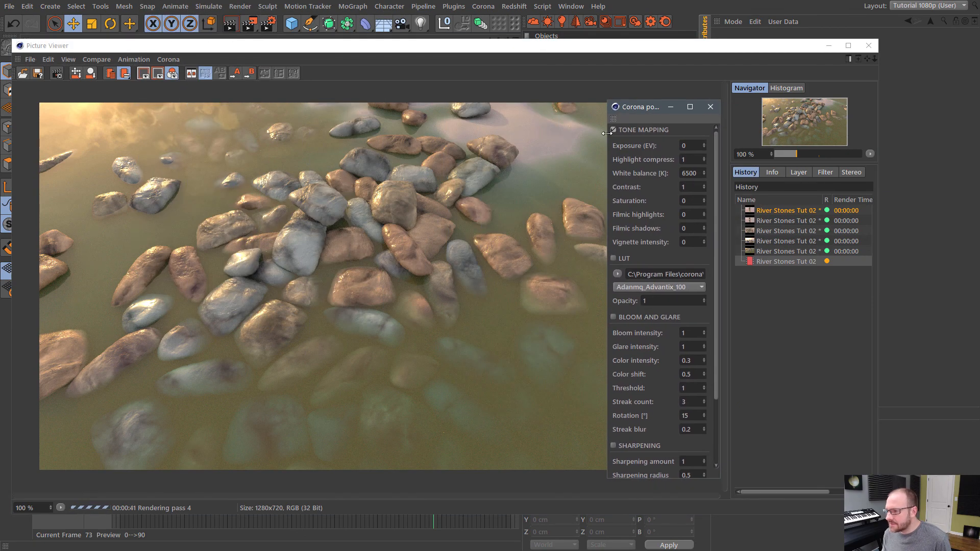
drag(855, 110, 857, 111)
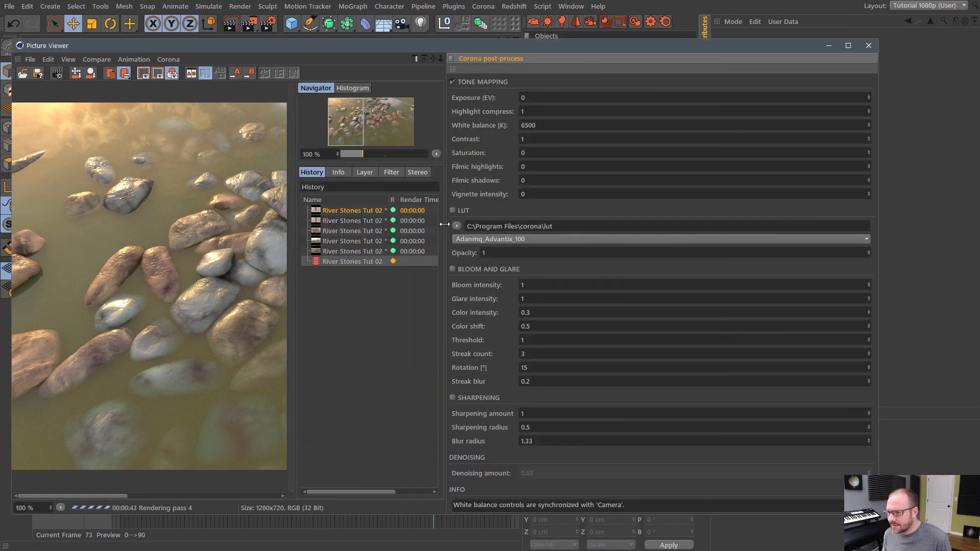
drag(454, 225, 742, 128)
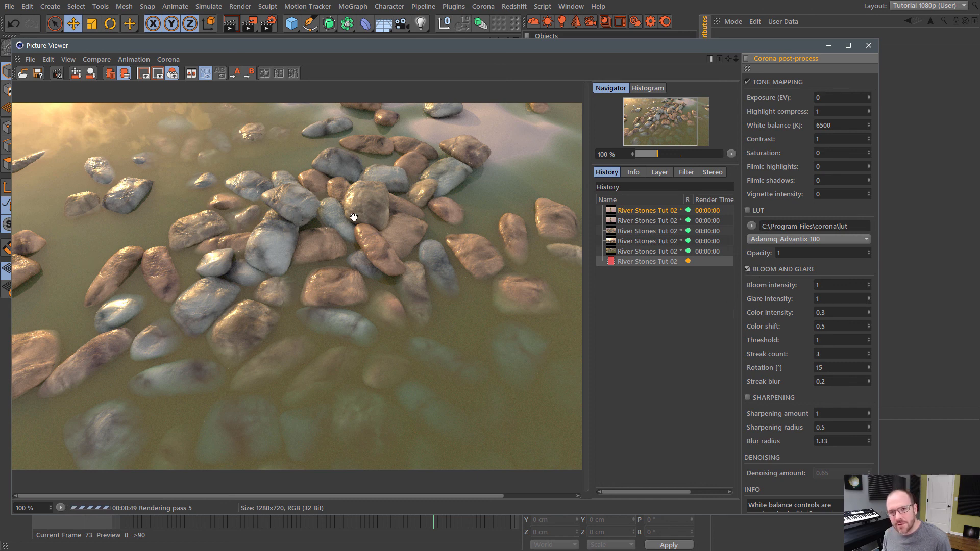
Enable Bloom and Glare, try a bloom intensity of 50, and raise it to 150 with more of the render in view.
click(833, 285)
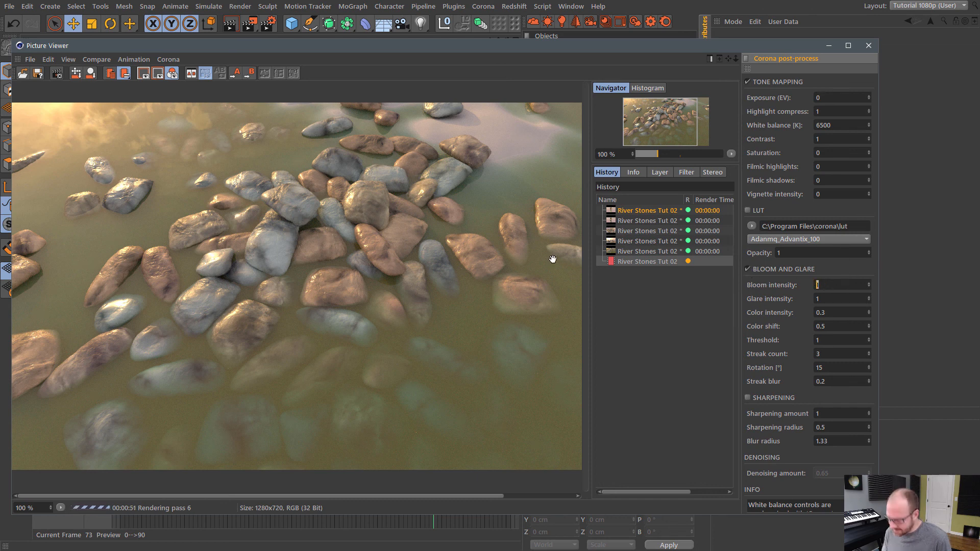
text(50)
key(Return)
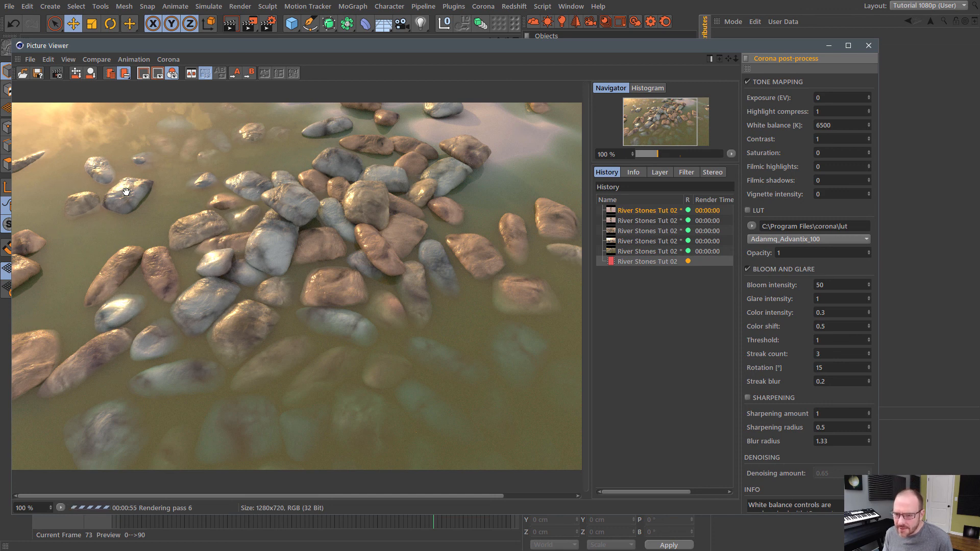
drag(586, 276, 633, 282)
click(836, 285)
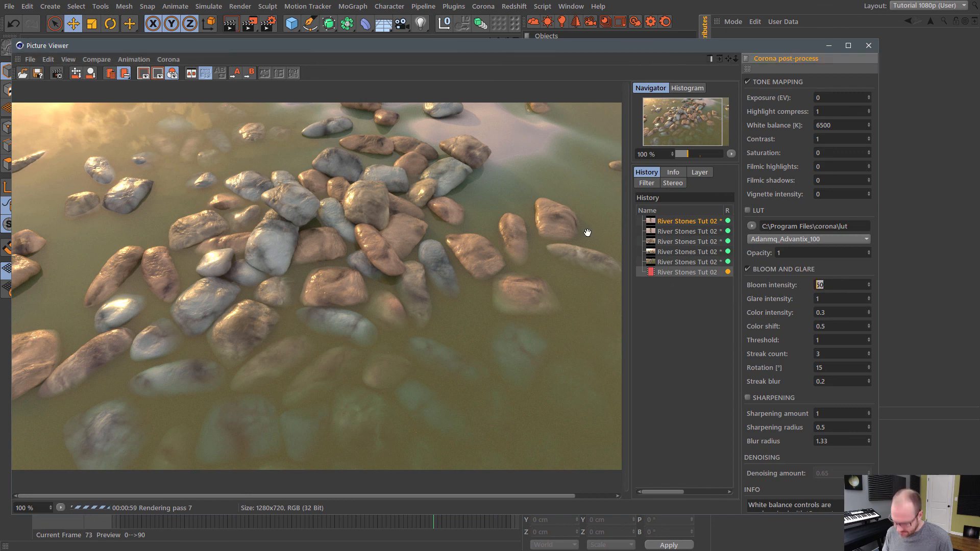
text(150)
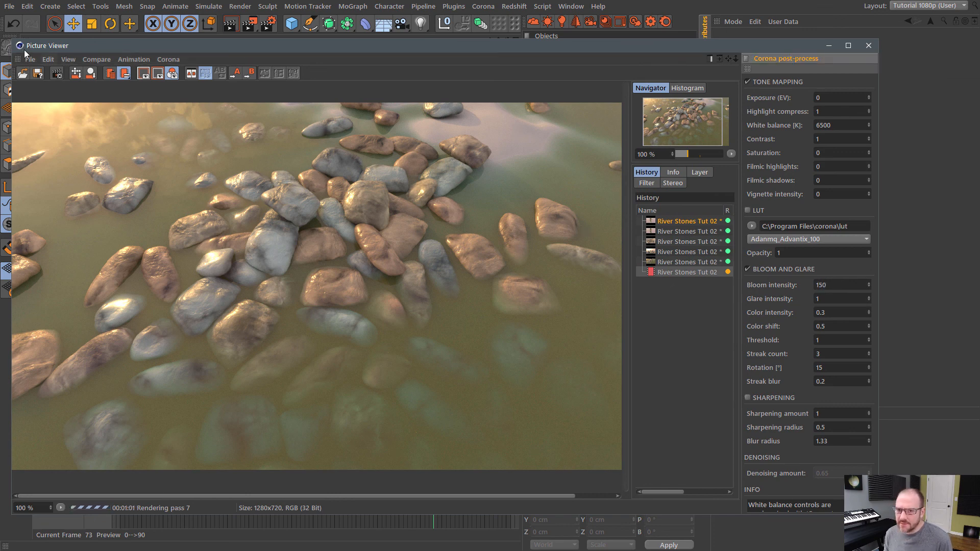
Widen the Picture Viewer and test glare intensities of 50 and 100 on the stone highlights.
drag(14, 40, 4, 44)
drag(253, 52, 291, 44)
drag(34, 38, 10, 44)
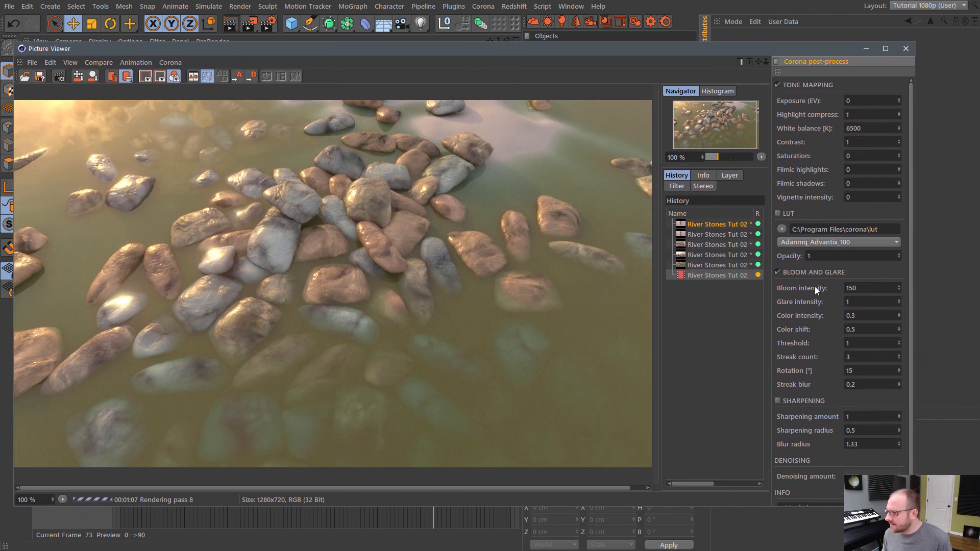
text(50)
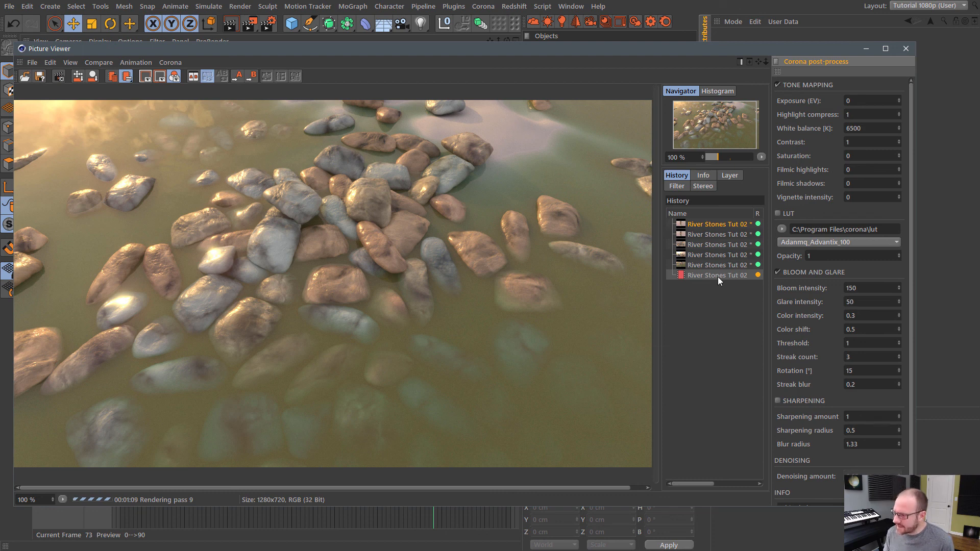
key(Return)
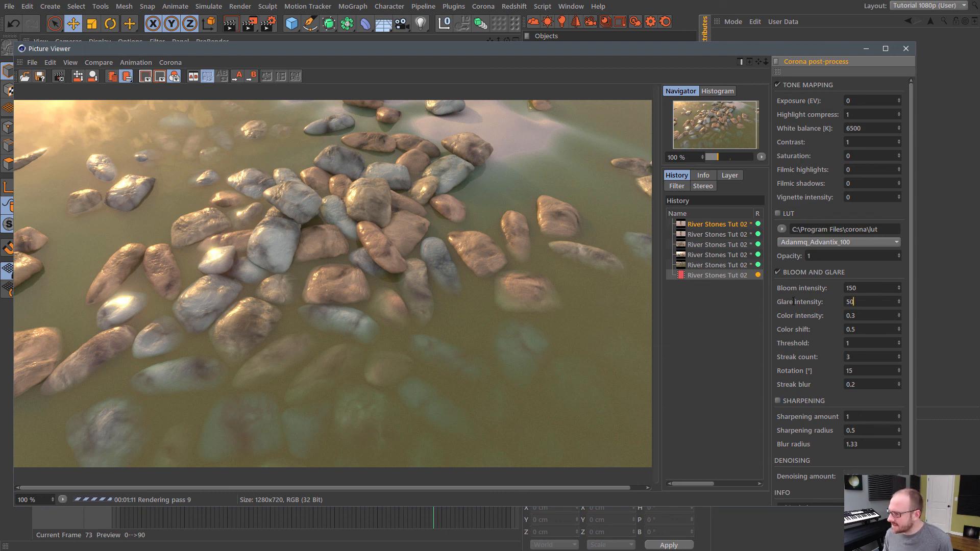
drag(852, 306, 517, 253)
text(100)
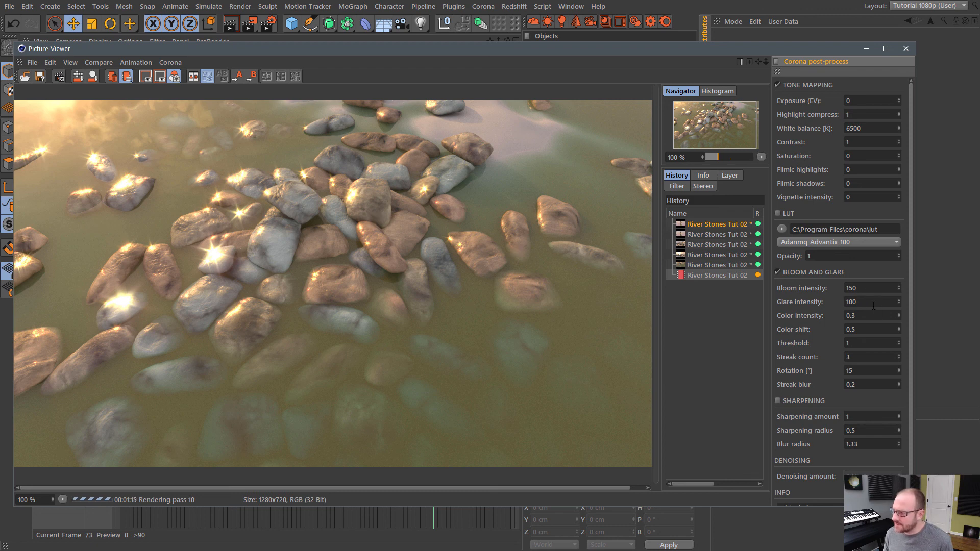
Reduce the glare intensity to 25 and then to 5, and widen the image area to fit the whole render.
text(2)
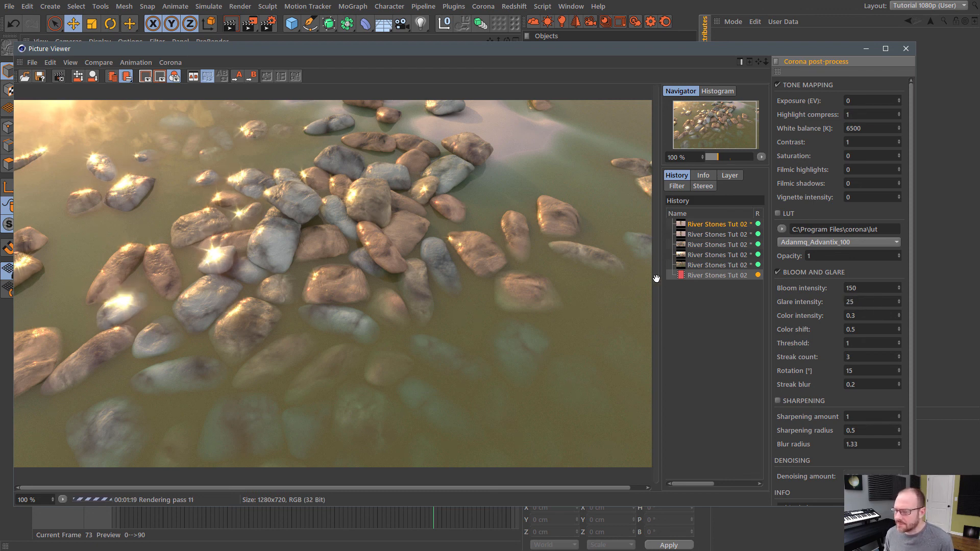
text(5)
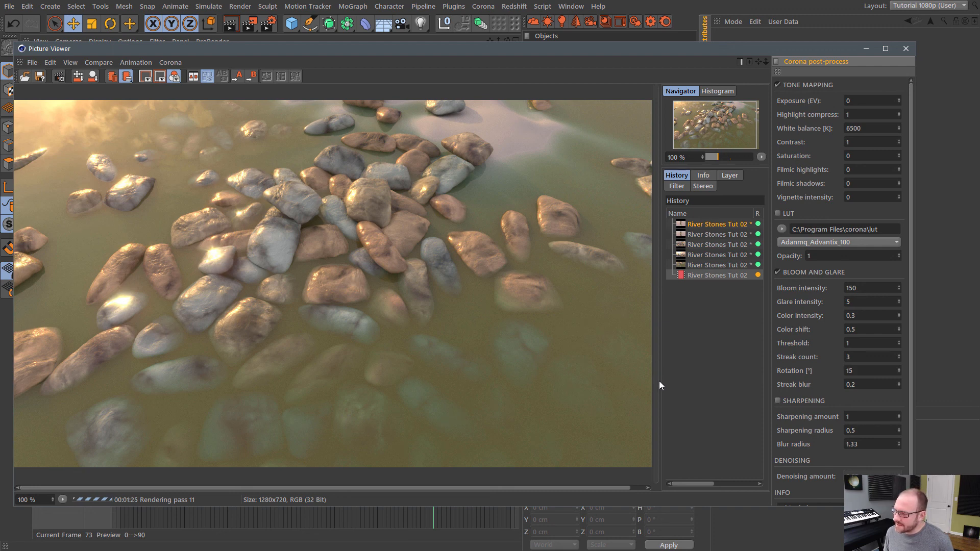
drag(660, 381, 700, 380)
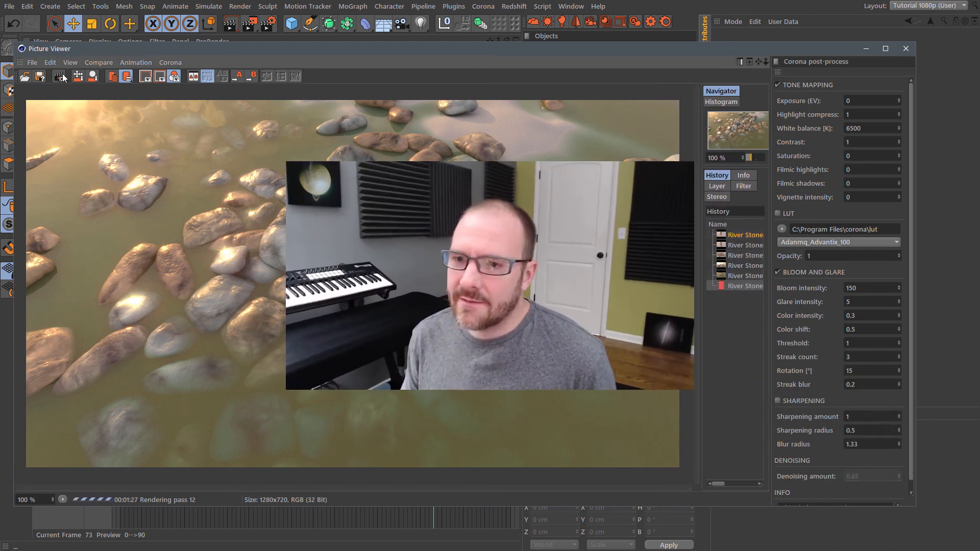